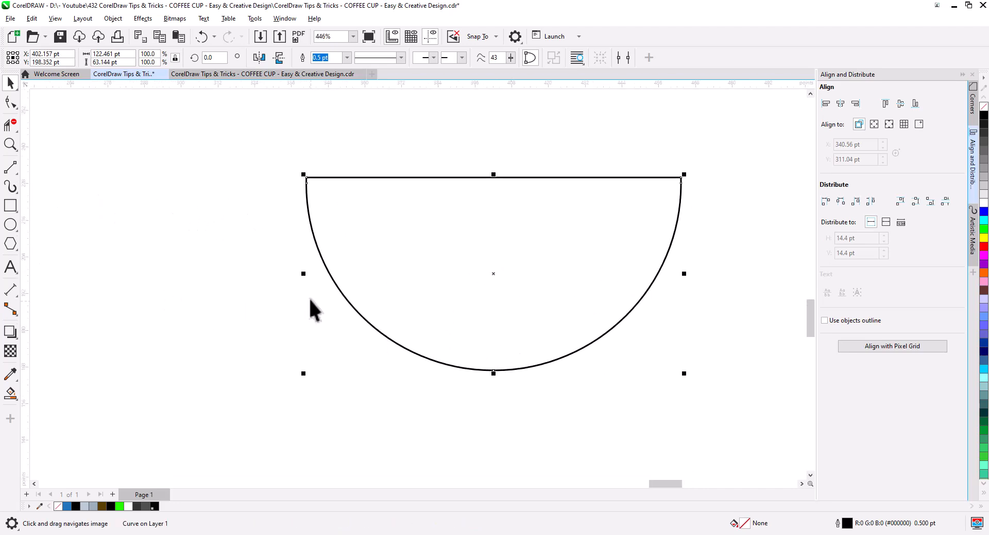
Step: Move the bottom node of the half-circle straight down, making the shape about 68.5 pt tall
click(10, 101)
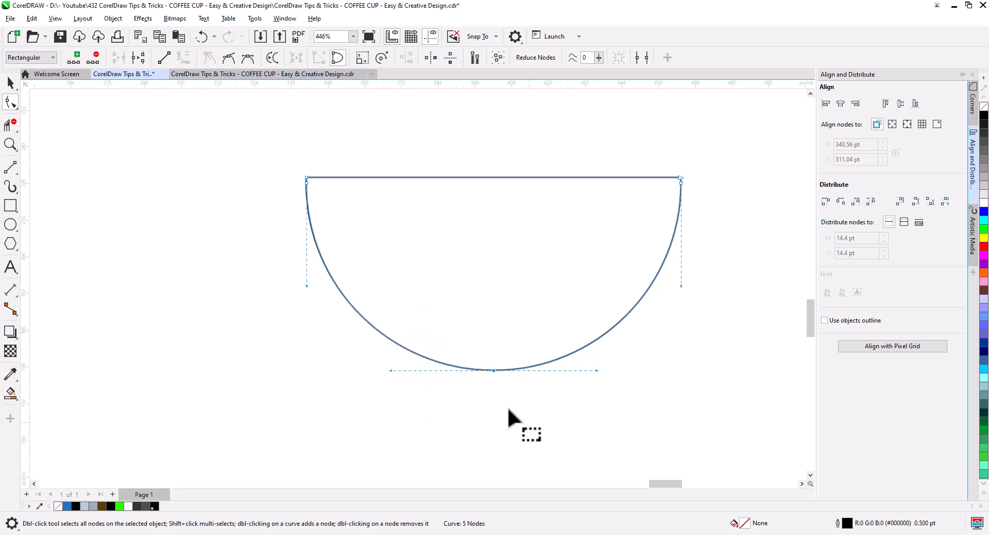
drag(493, 372, 493, 386)
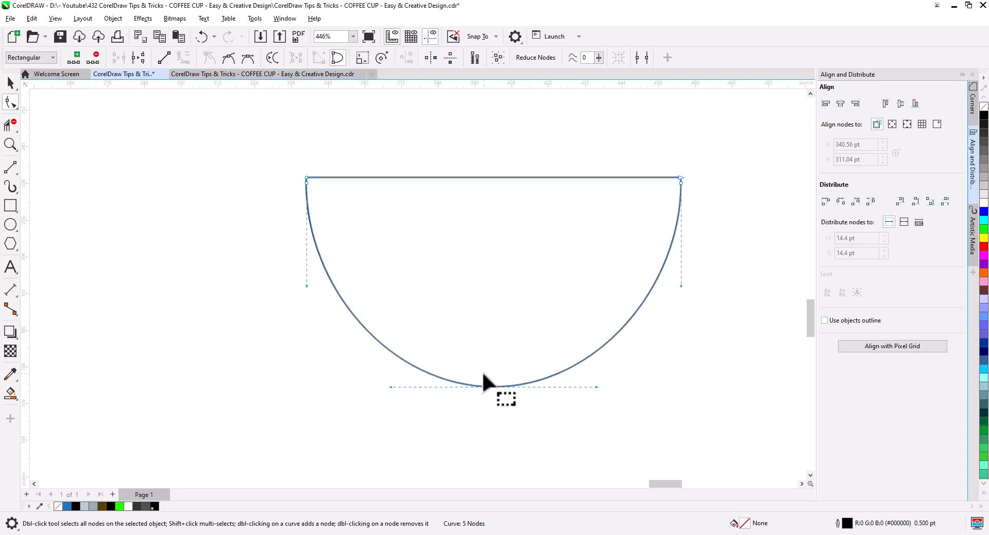
click(10, 82)
click(70, 150)
click(329, 254)
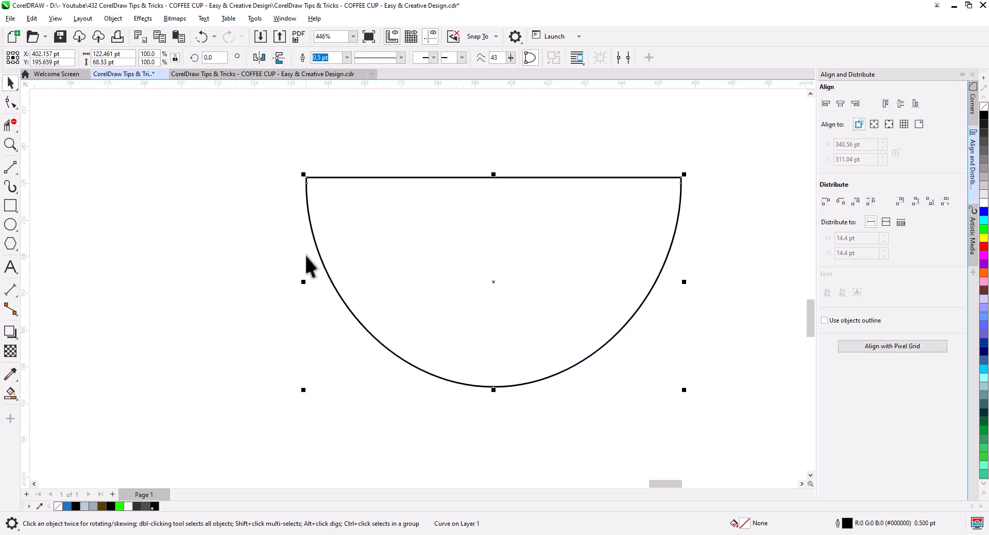
Step: Set the cup shape's outline width to 4.0 pt and convert the outline to an object
click(348, 56)
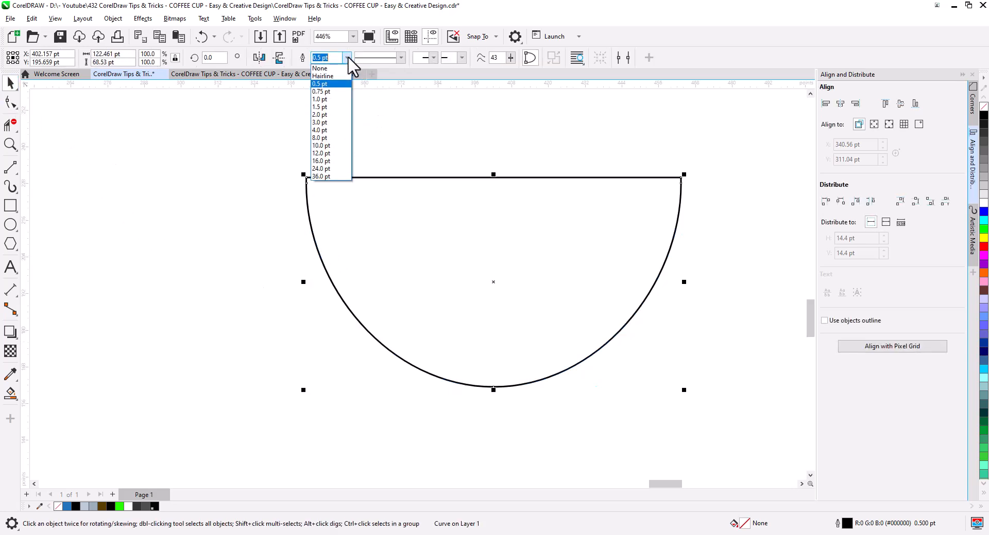
click(337, 136)
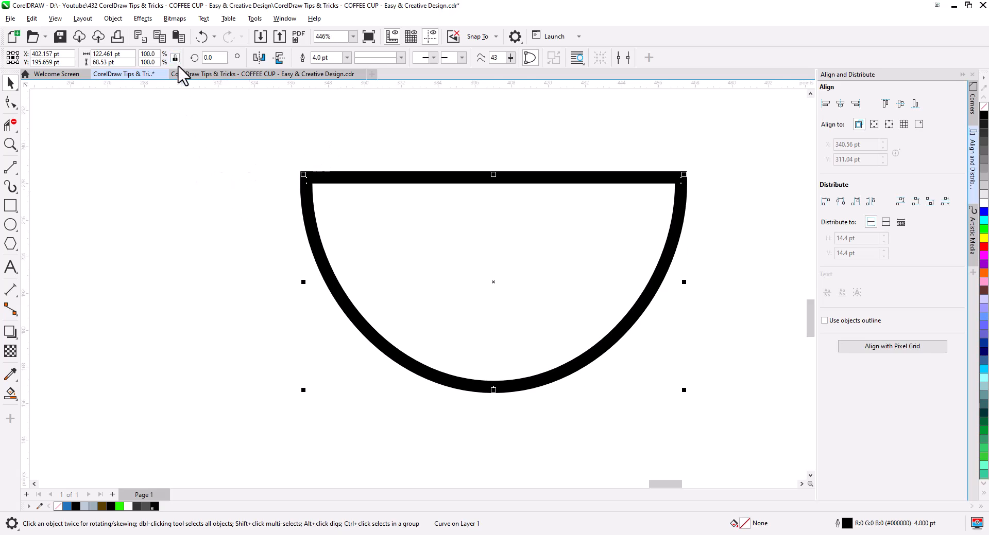
click(113, 18)
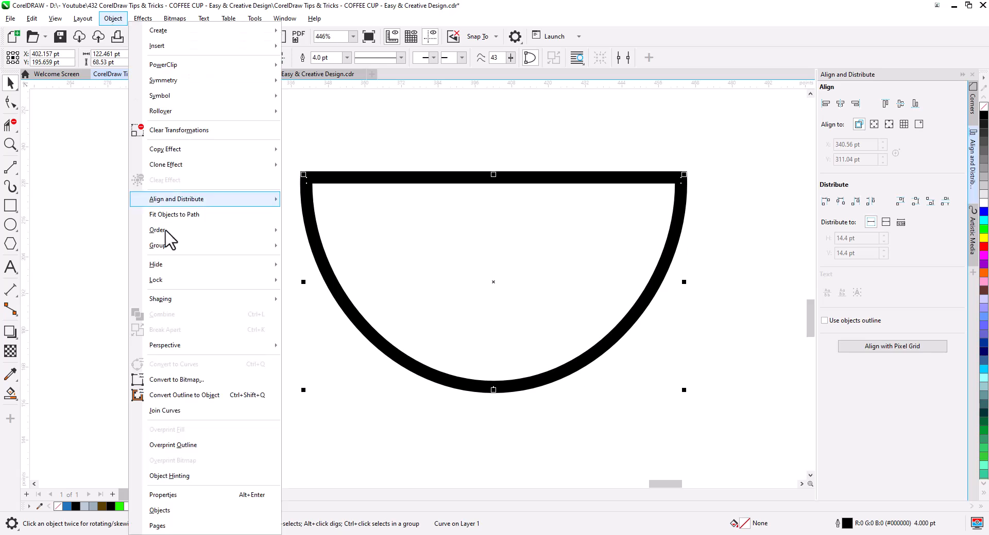
click(211, 397)
click(429, 406)
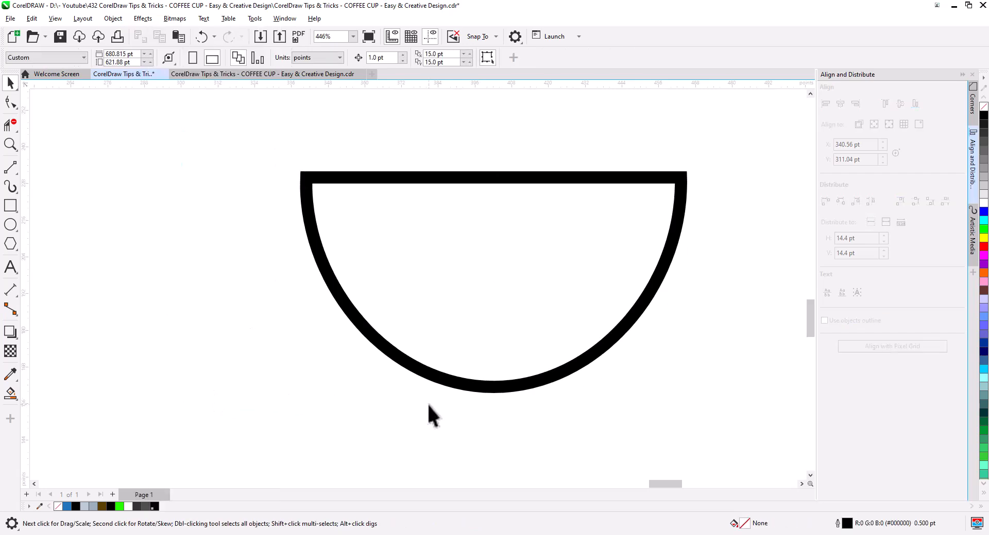
Step: Remove the fill from the converted cup outline and give it a thin black outline
drag(428, 405, 396, 412)
scroll(405, 391, down, 2)
scroll(422, 339, up, 1)
drag(428, 340, 420, 363)
click(368, 260)
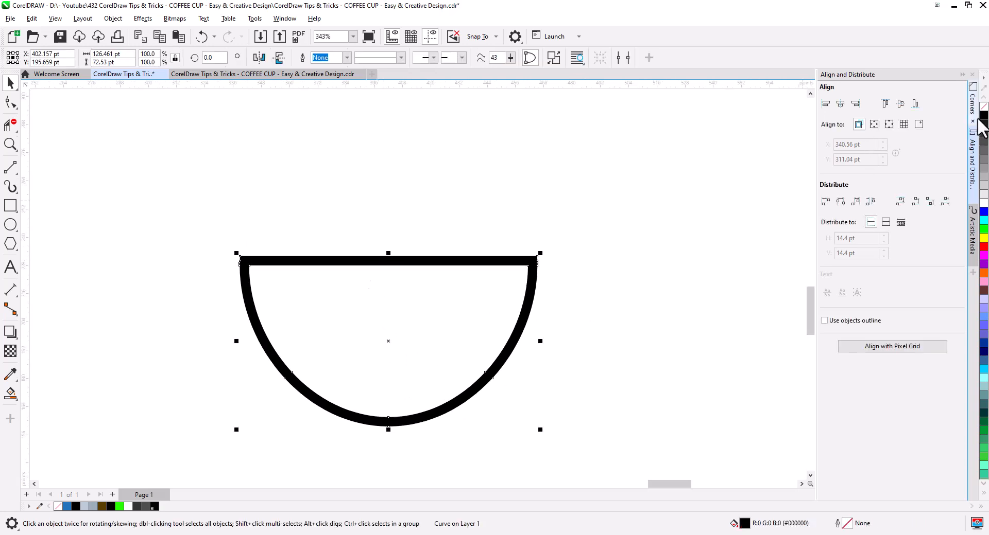
key(ctrl+shift+q)
click(286, 312)
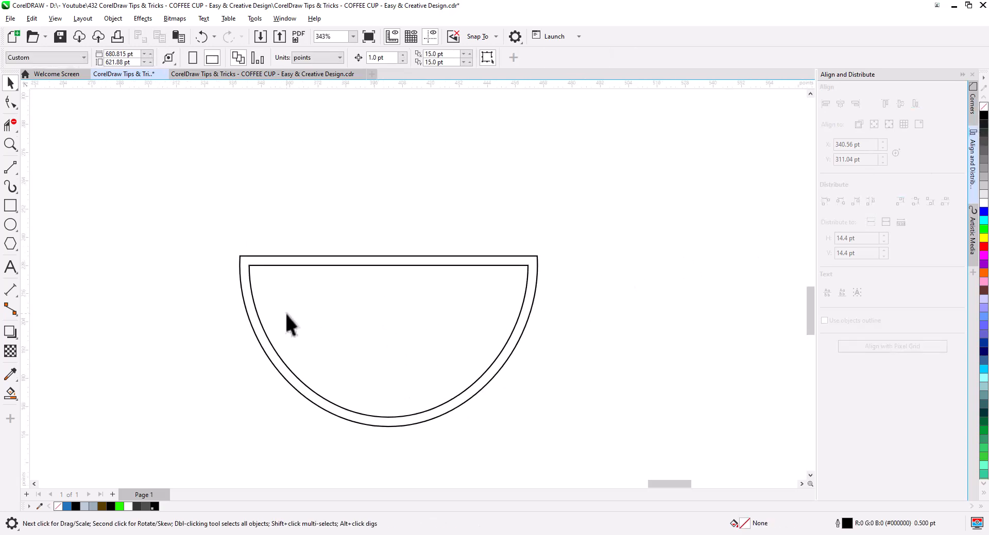
Step: Draw a vertical line about 90 pt long across the cup's rim and add three evenly spaced nodes to it
click(15, 169)
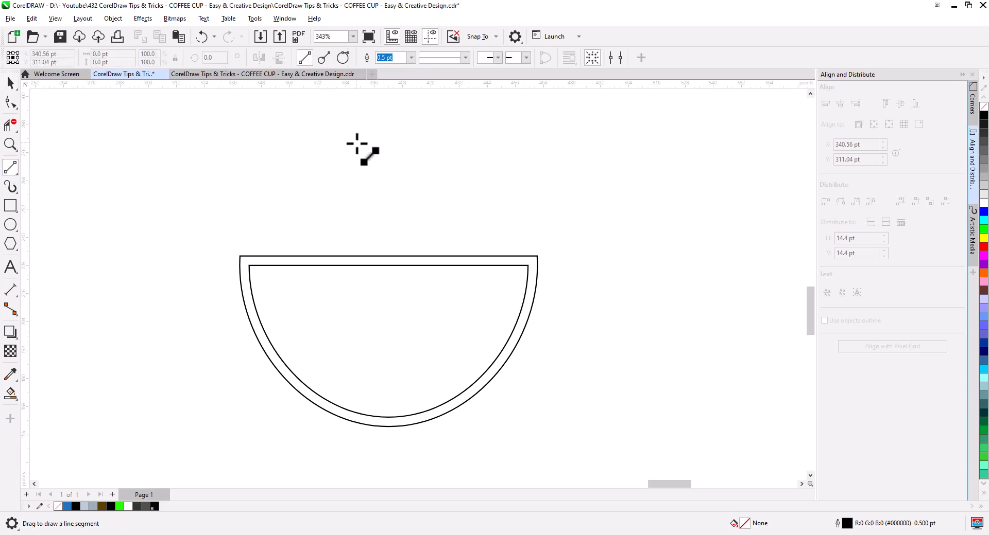
drag(356, 143, 407, 347)
click(10, 102)
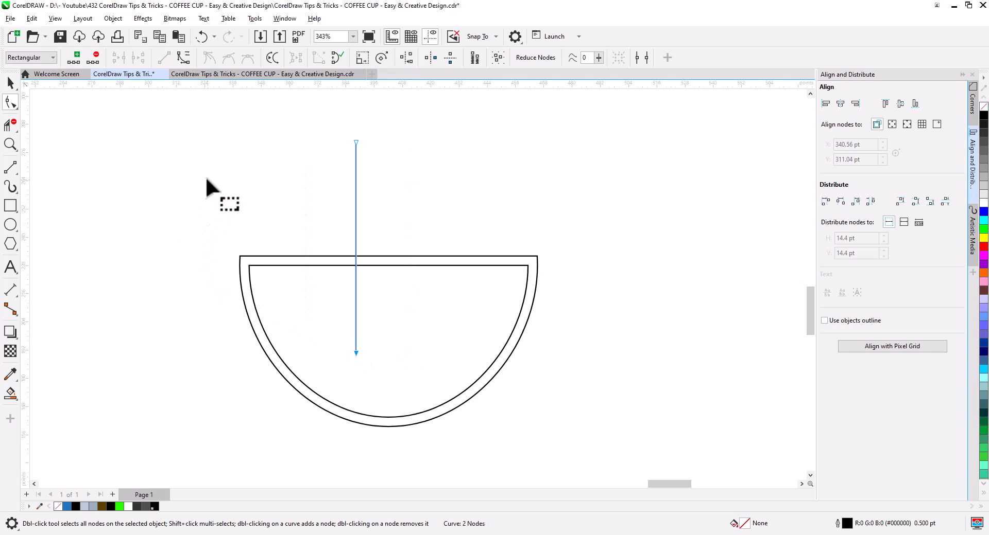
click(77, 57)
click(303, 194)
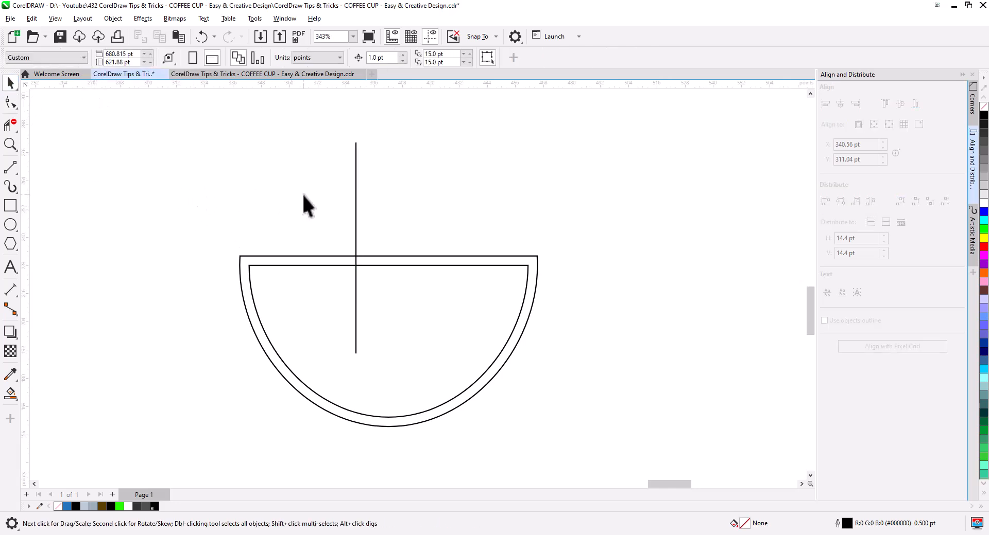
Step: Bend the line into a zigzag by shifting its upper inner node right and lower inner node left, without the middle node
click(11, 102)
click(356, 204)
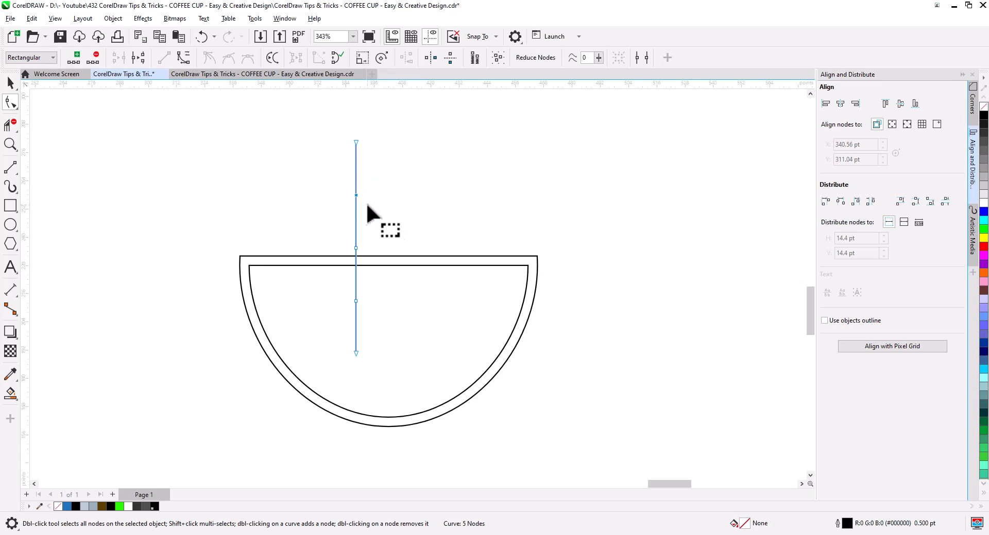
drag(356, 195, 377, 195)
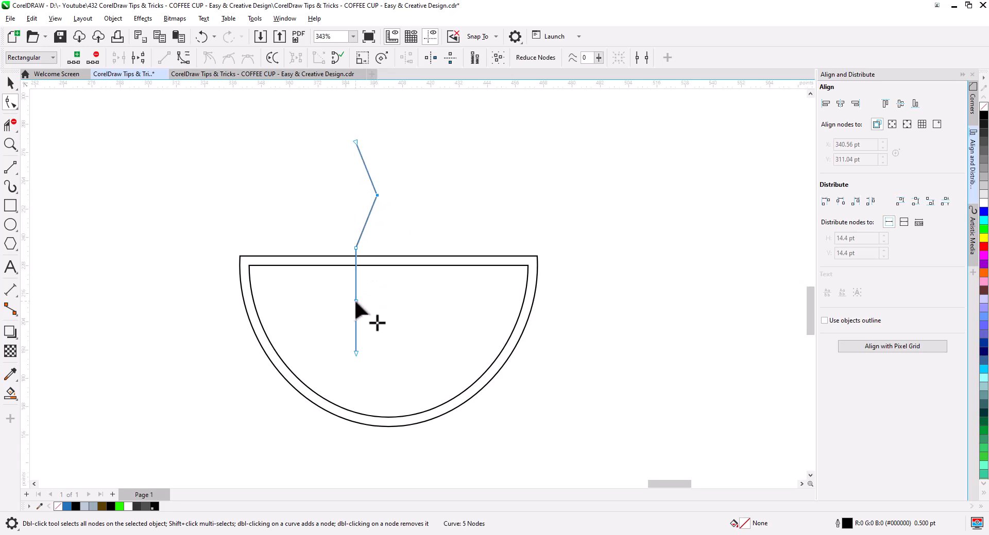
drag(353, 302, 338, 299)
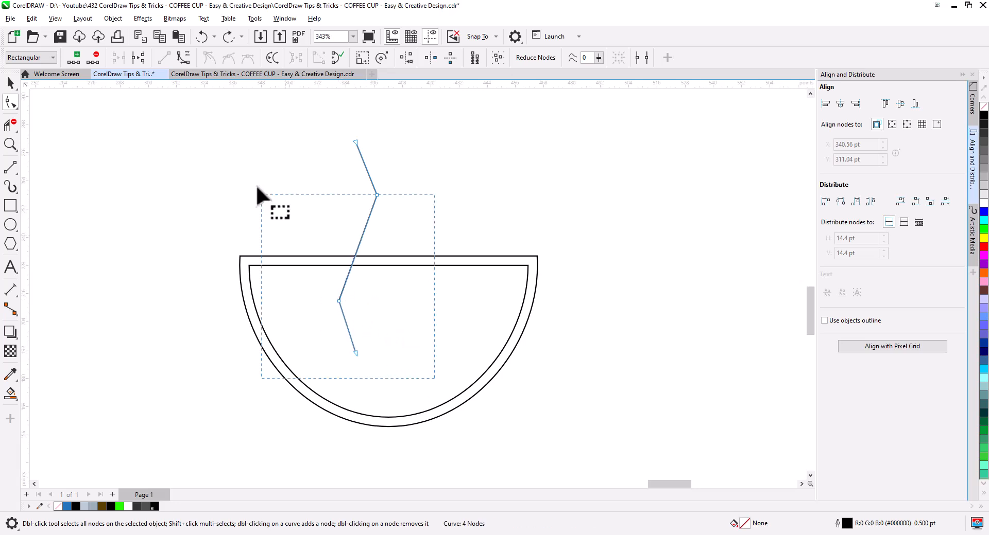
Step: Convert the zigzag's segments to curves and smooth its nodes into a flowing S-shaped steam line
click(183, 57)
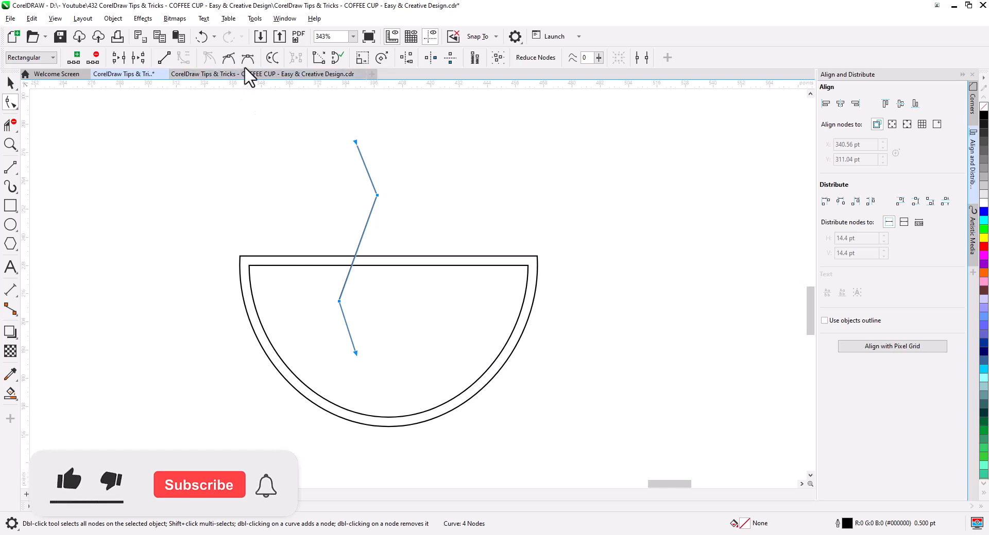
click(248, 57)
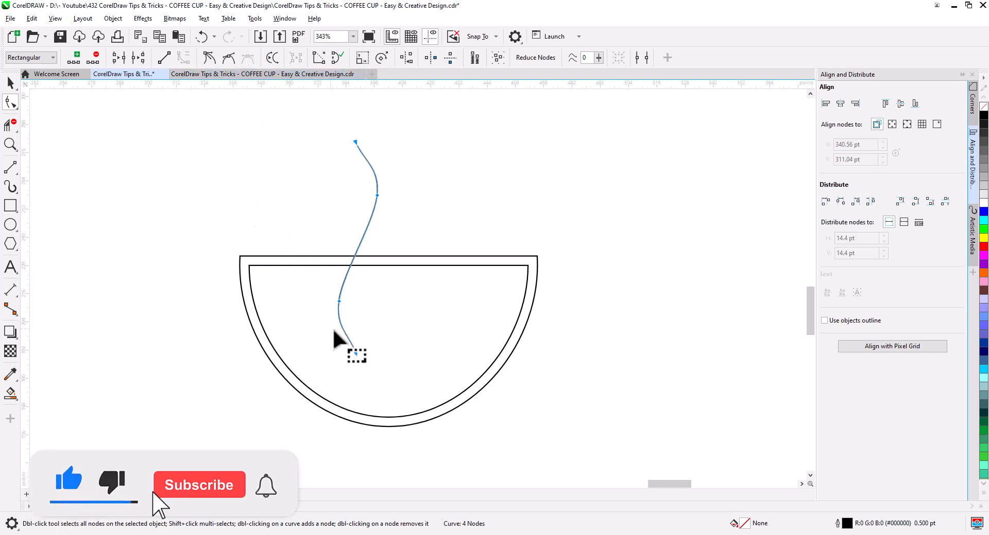
drag(333, 329, 364, 373)
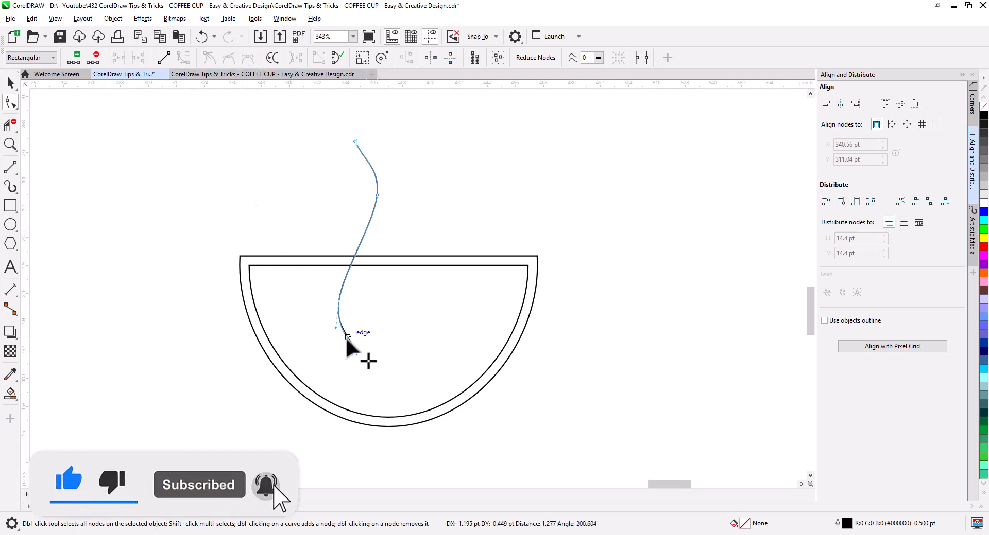
drag(349, 339, 355, 354)
click(373, 166)
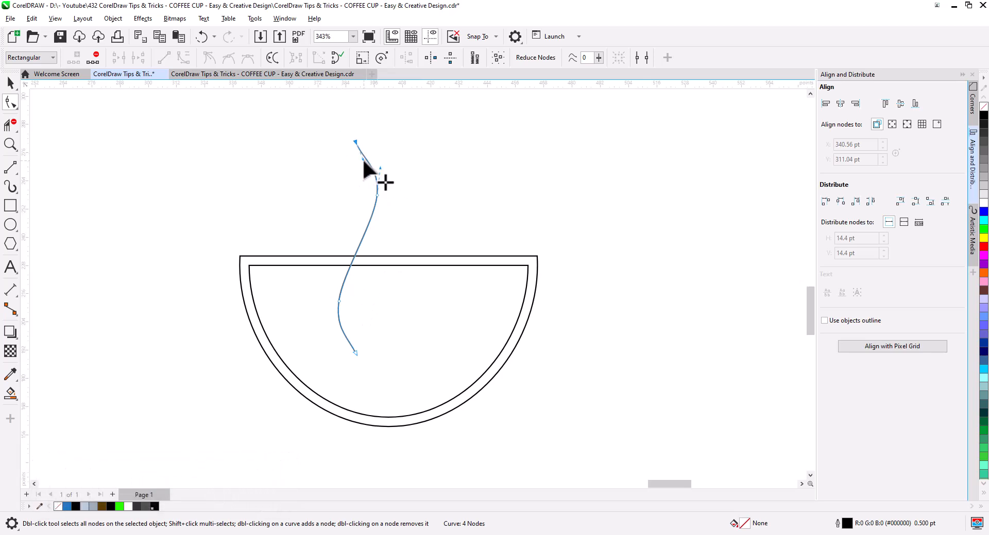
click(15, 85)
click(140, 172)
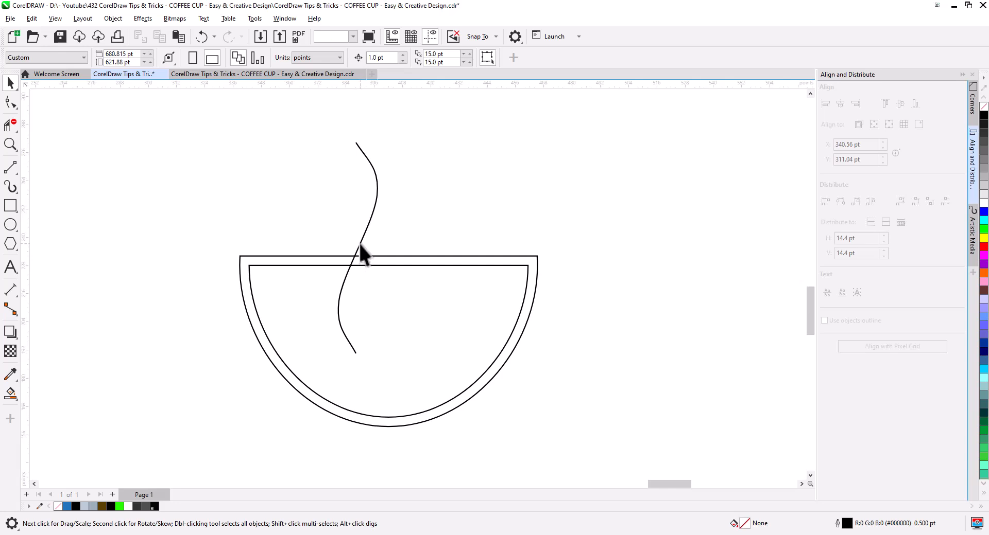
Step: Move the S-curve slightly up and right, and apply a tapered Artistic Media preset stroke to it
drag(358, 248, 367, 240)
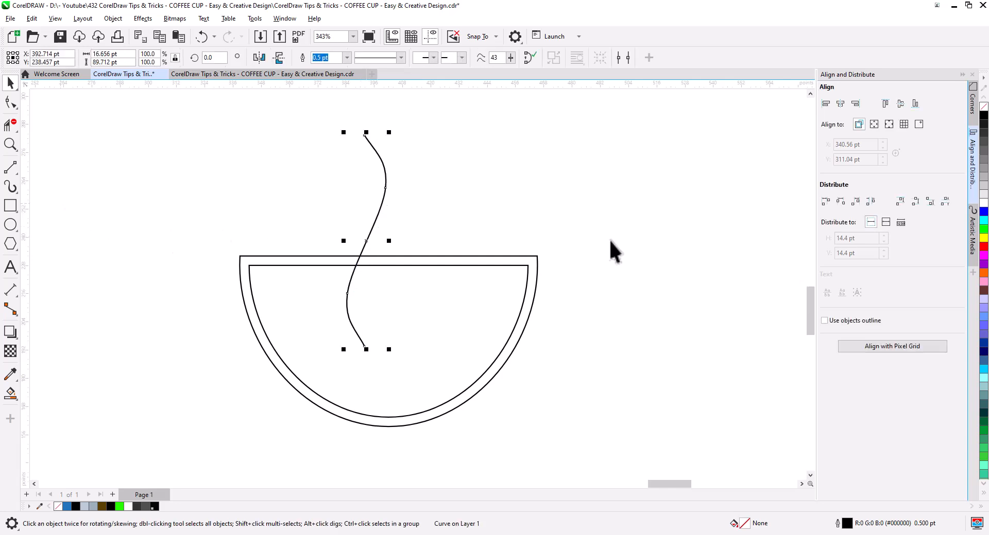
click(972, 237)
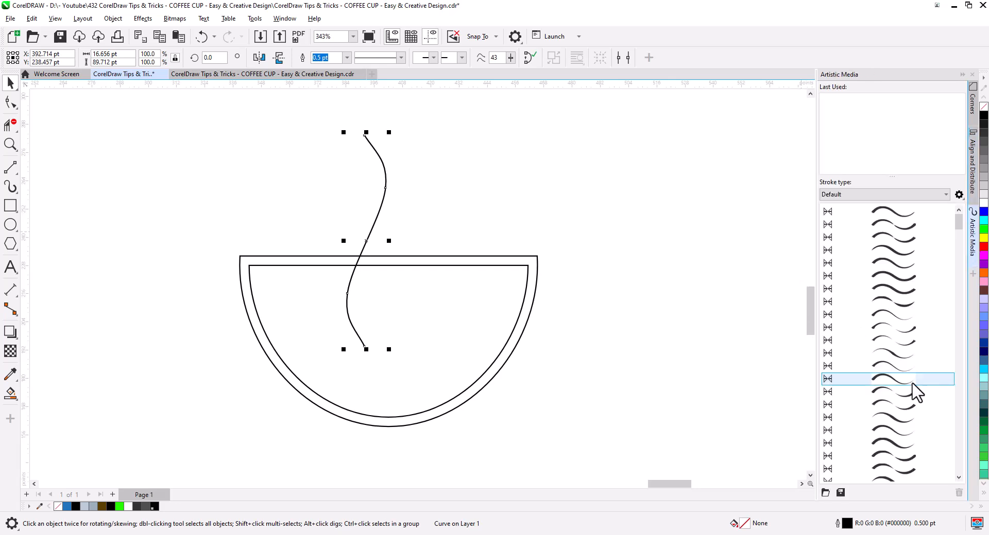
click(900, 251)
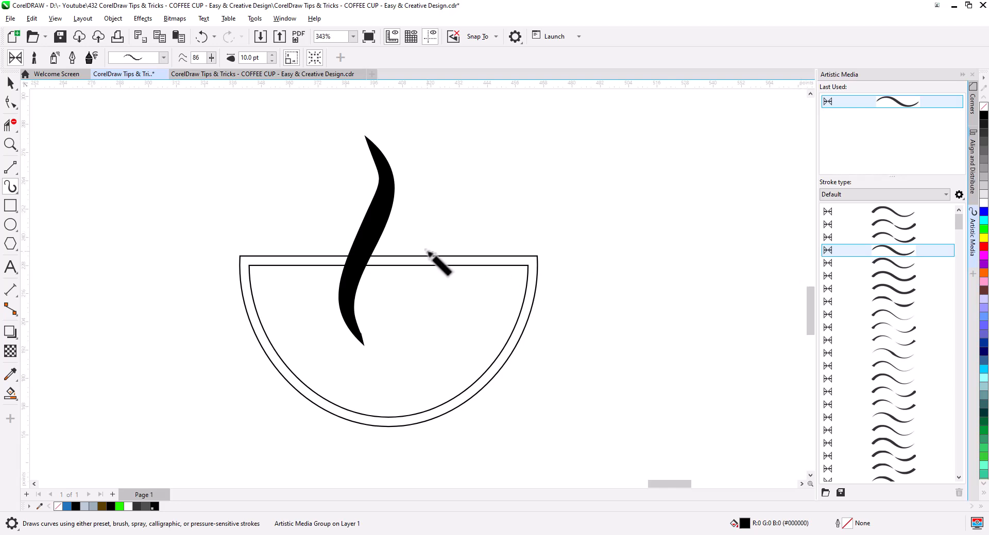
Step: Reduce the steam stroke's Artistic Media width to 5.499 pt
click(272, 60)
click(272, 60)
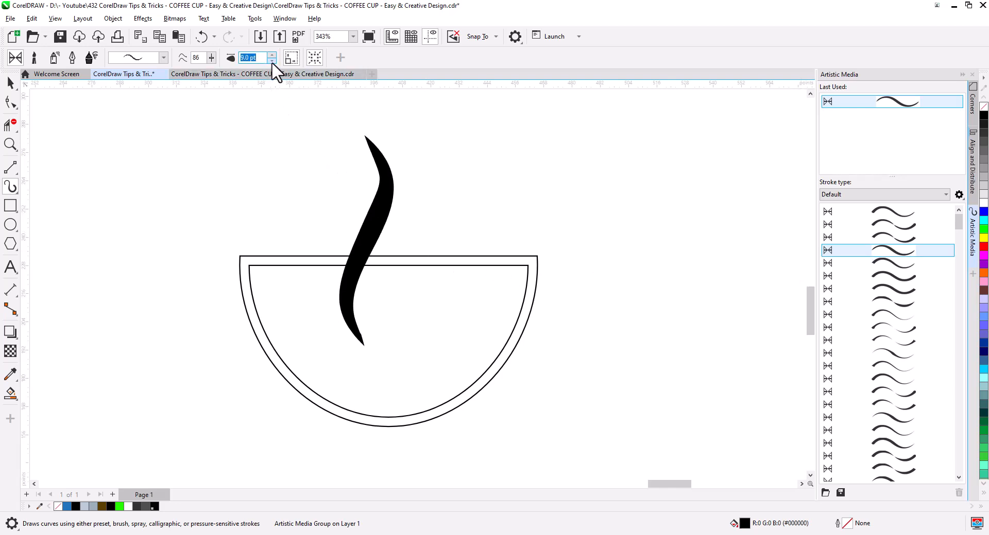
click(272, 60)
click(272, 60)
click(272, 60)
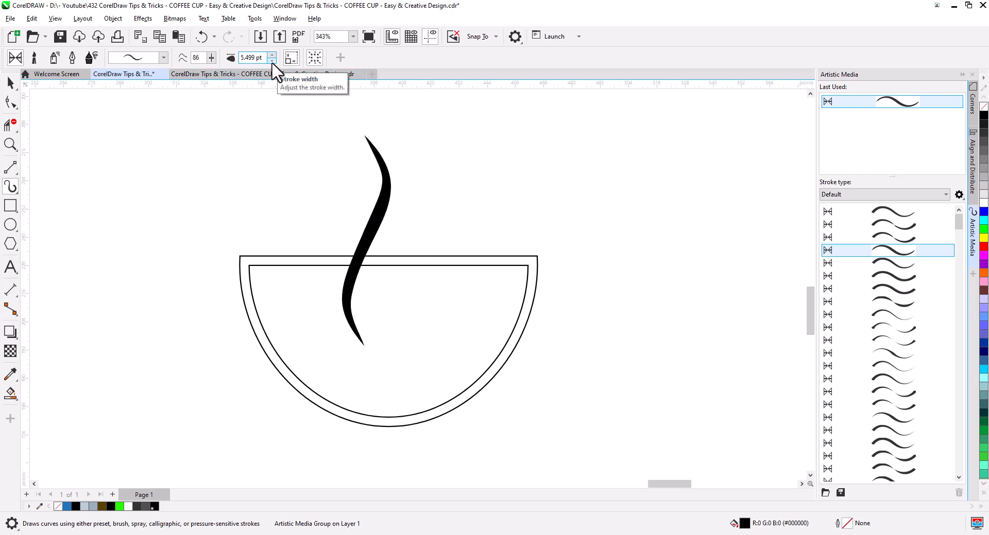
click(10, 82)
Step: Reshape the steam stroke by moving its top node left, its upper bend node down and its lower bend node inward
click(9, 101)
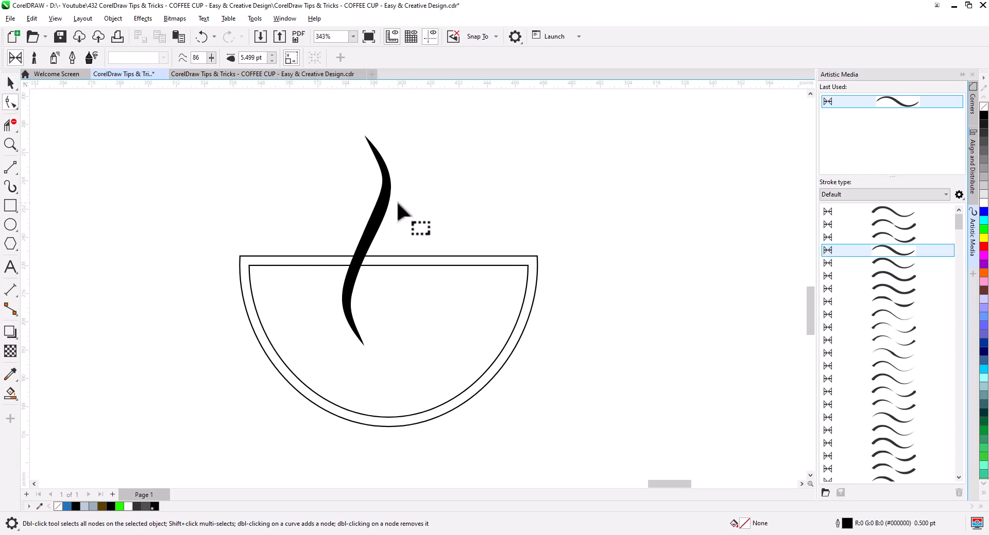
click(362, 134)
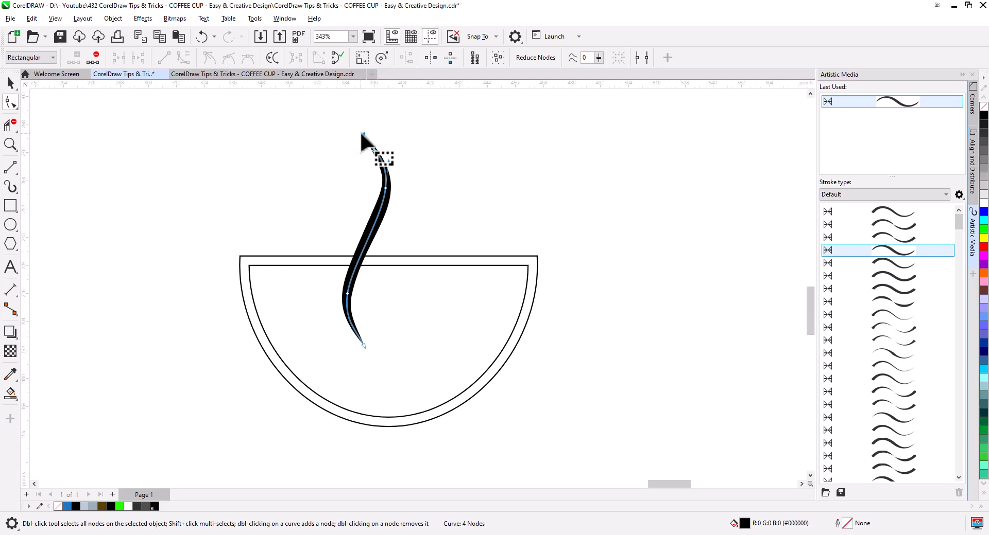
drag(357, 133, 376, 153)
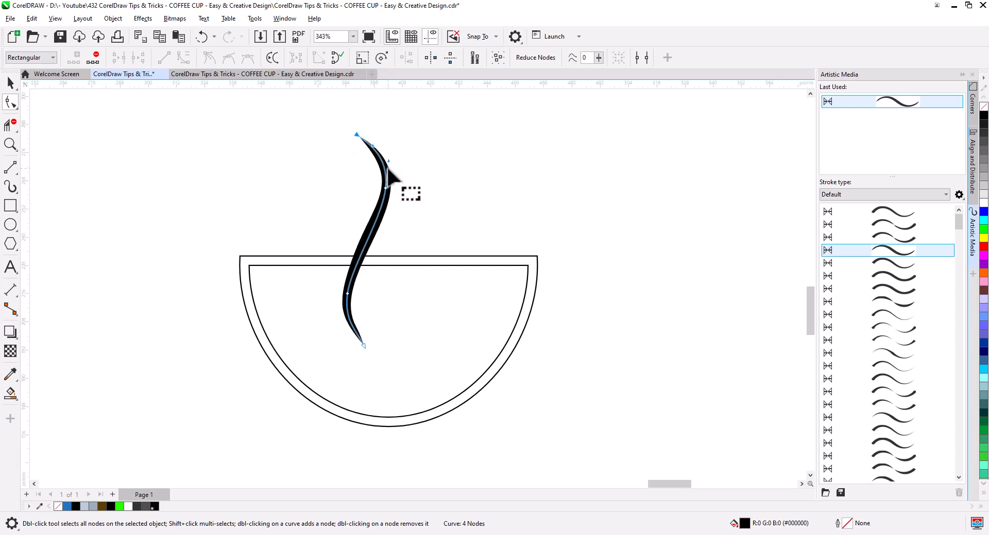
click(386, 188)
drag(386, 189, 388, 200)
drag(347, 294, 352, 287)
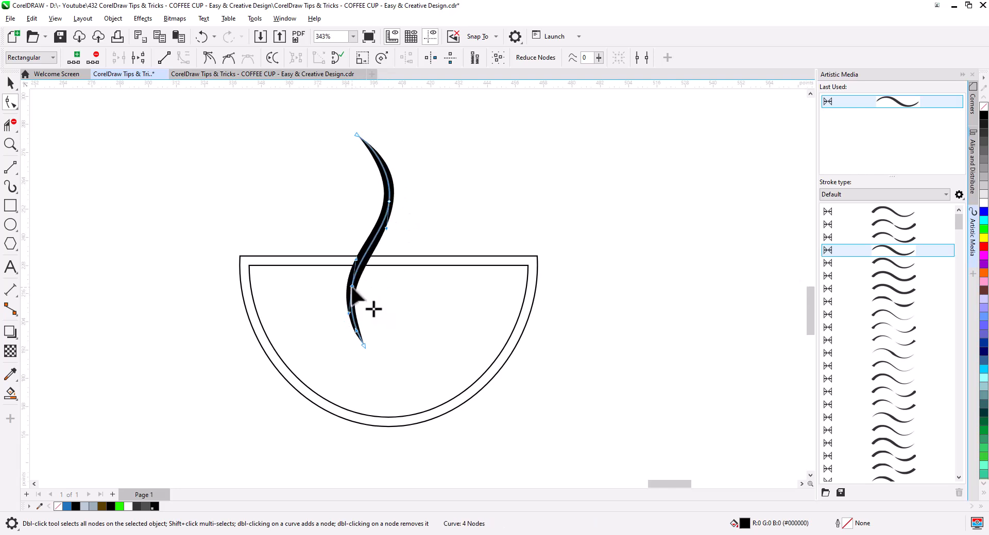
click(9, 80)
key(Escape)
Step: Break the steam stroke's Artistic Media group apart and isolate the filled shape from its guide path
right_click(388, 171)
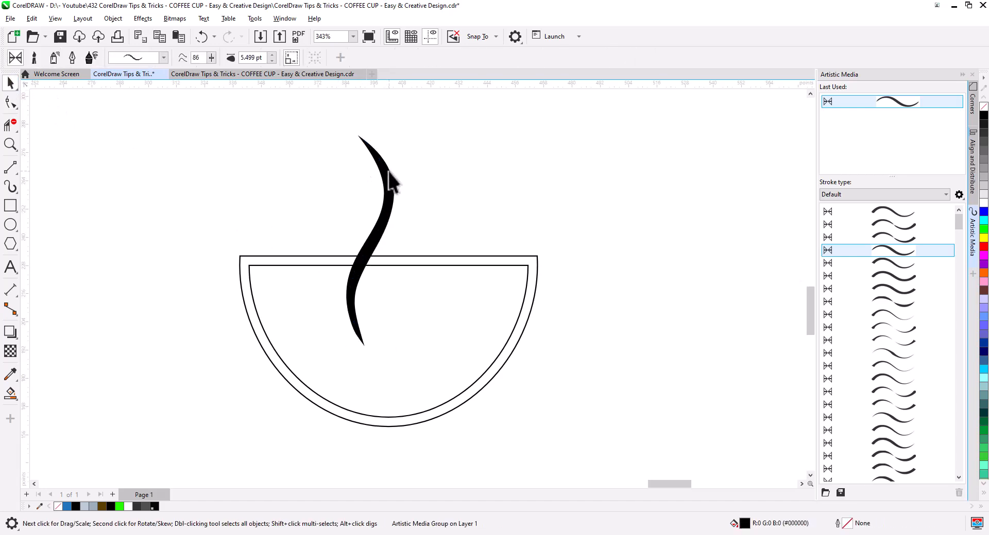
click(422, 181)
key(Escape)
click(388, 191)
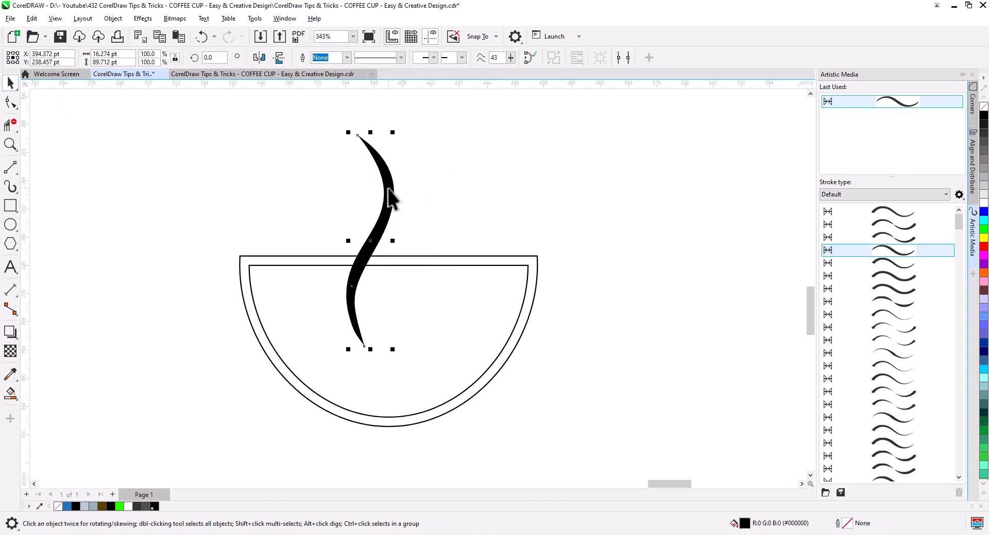
key(Escape)
click(388, 206)
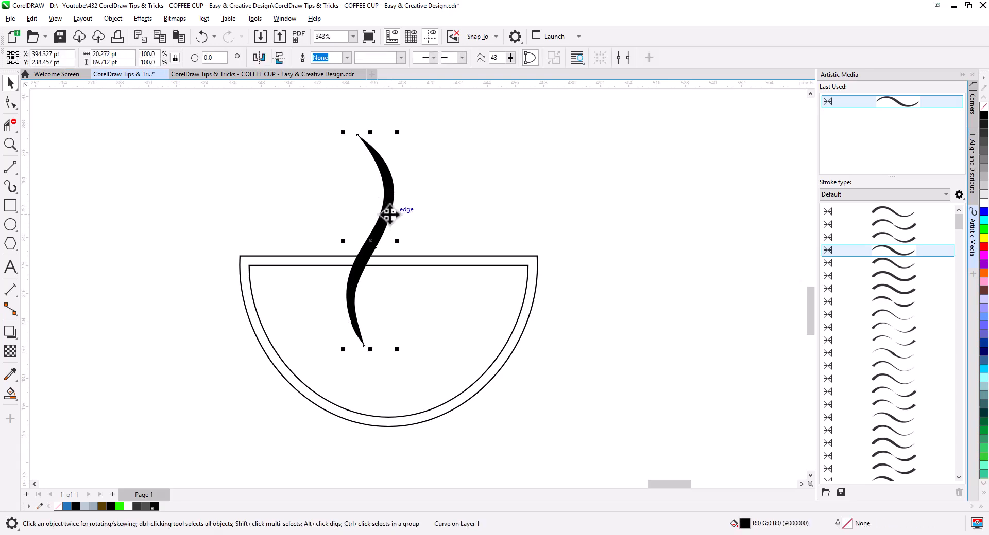
Step: Duplicate the steam shape about 10 pt to the right and skew the copy so its lower end shifts slightly left
drag(389, 214, 415, 214)
click(437, 234)
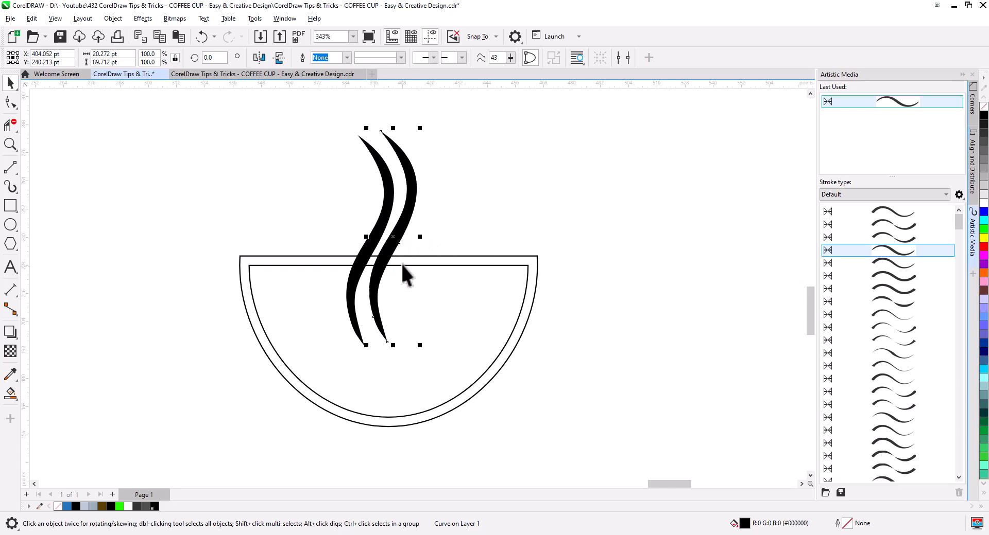
click(401, 241)
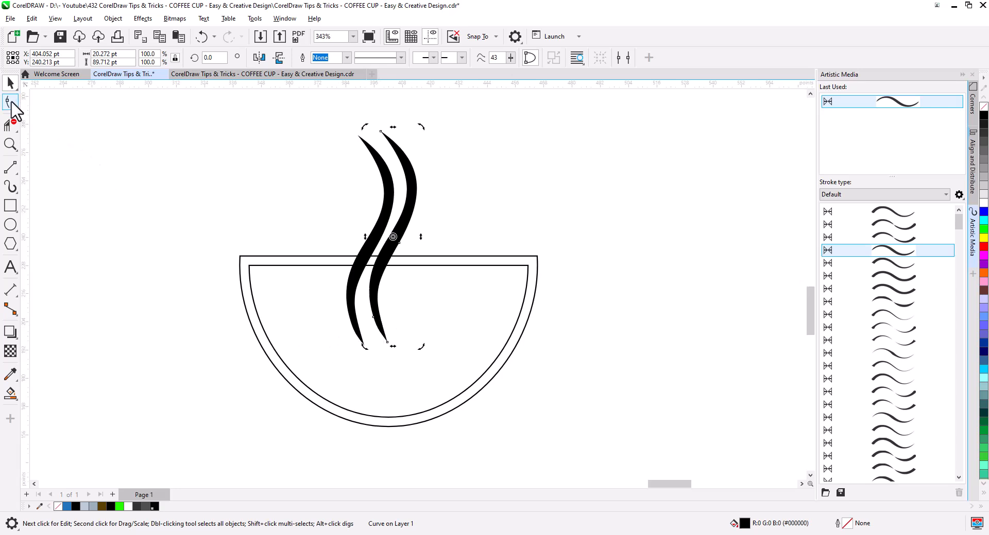
drag(392, 349, 386, 350)
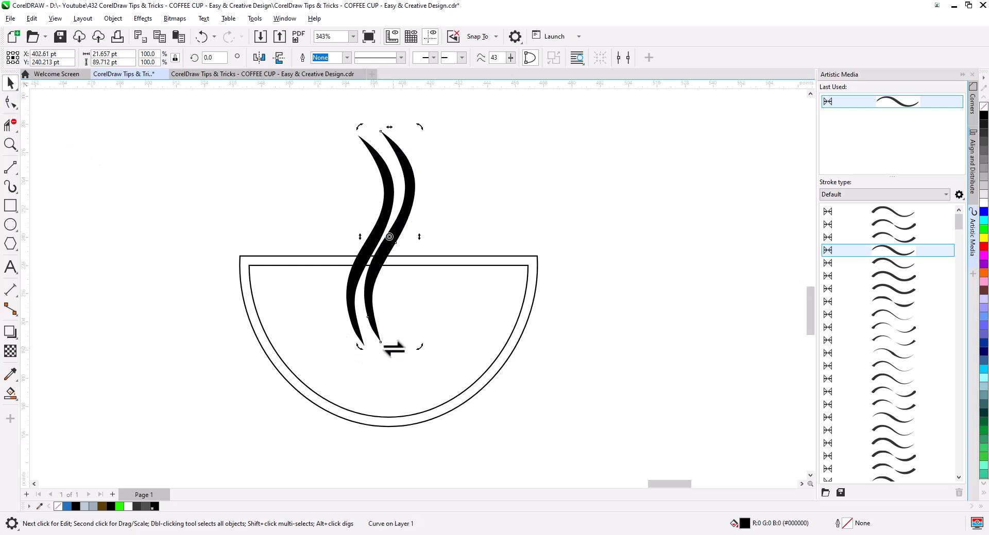
Step: Reshape the lower tail of the copied steam shape by adjusting its curve segment and handles into a smoother taper
click(10, 102)
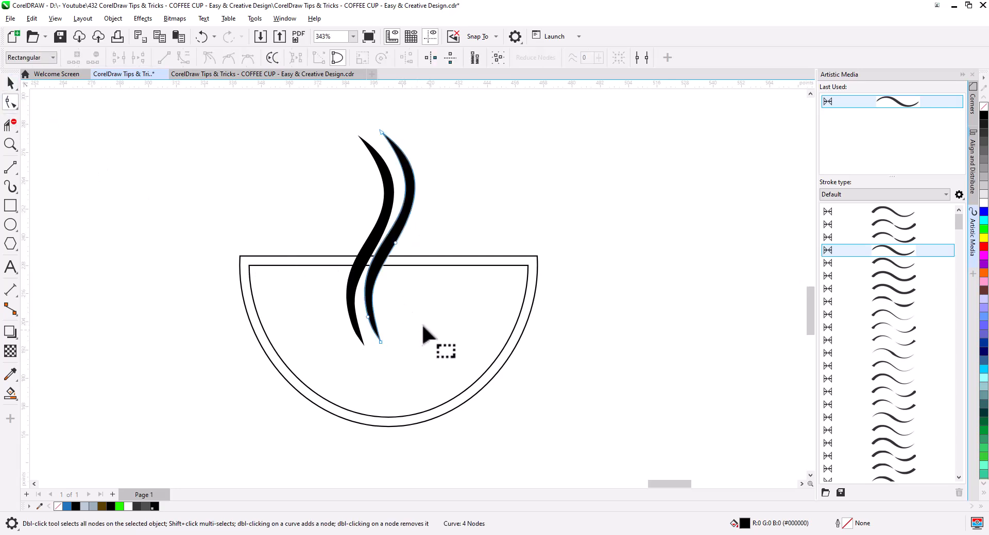
drag(430, 330, 320, 189)
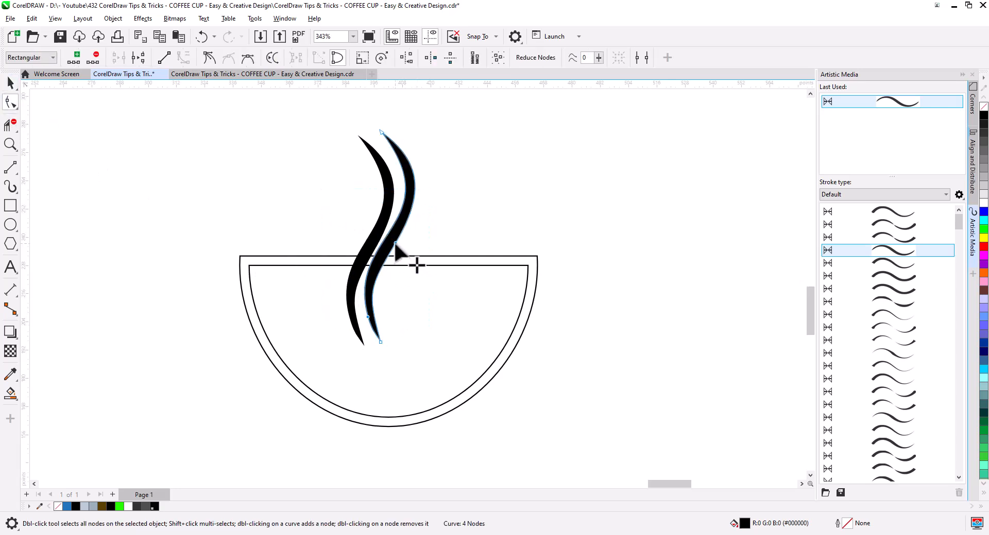
drag(397, 241, 404, 242)
scroll(374, 325, up, 4)
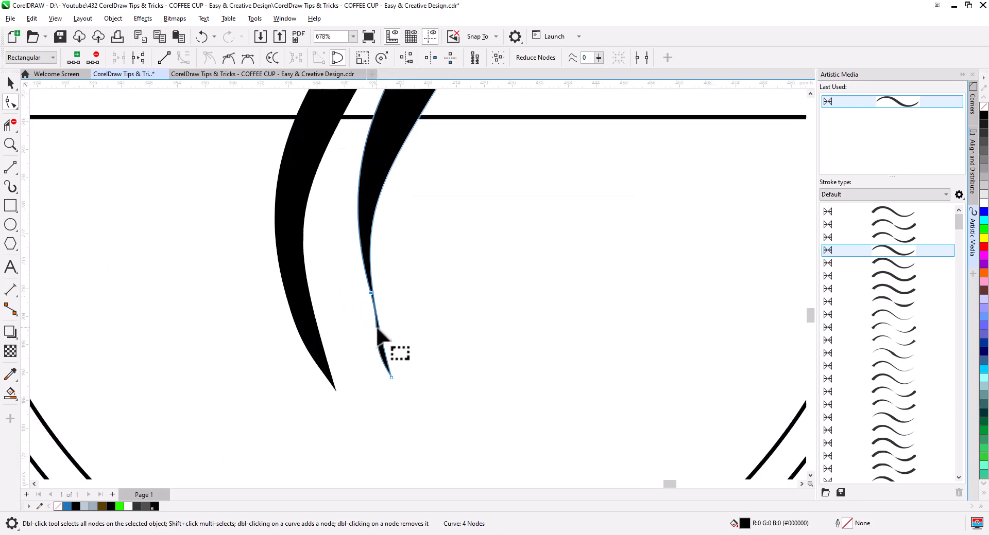
click(369, 292)
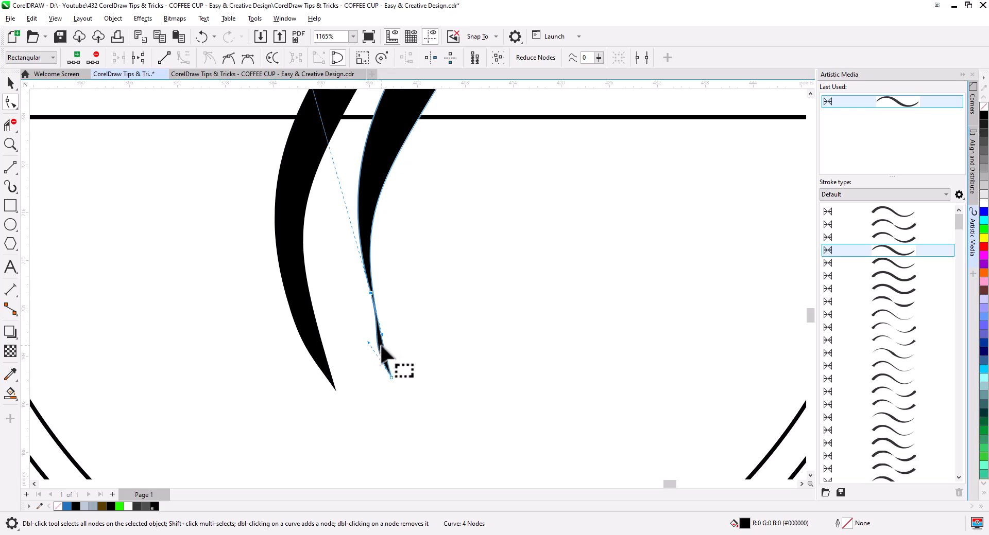
click(391, 377)
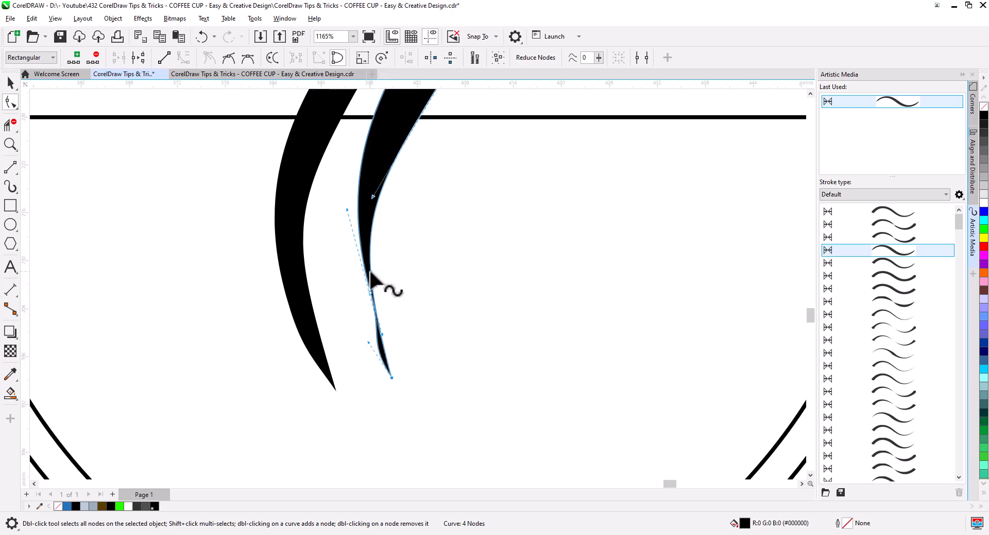
drag(370, 272, 377, 278)
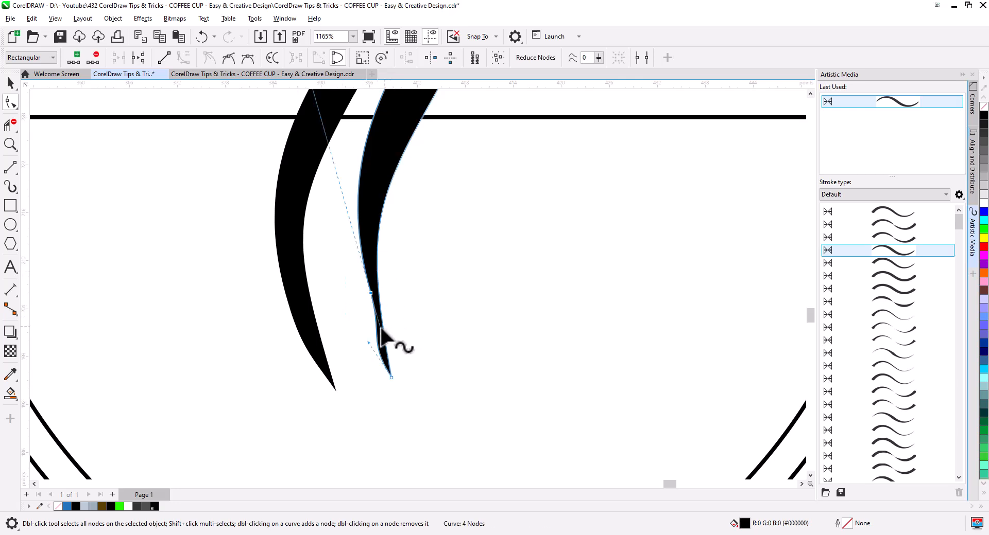
drag(370, 341, 376, 340)
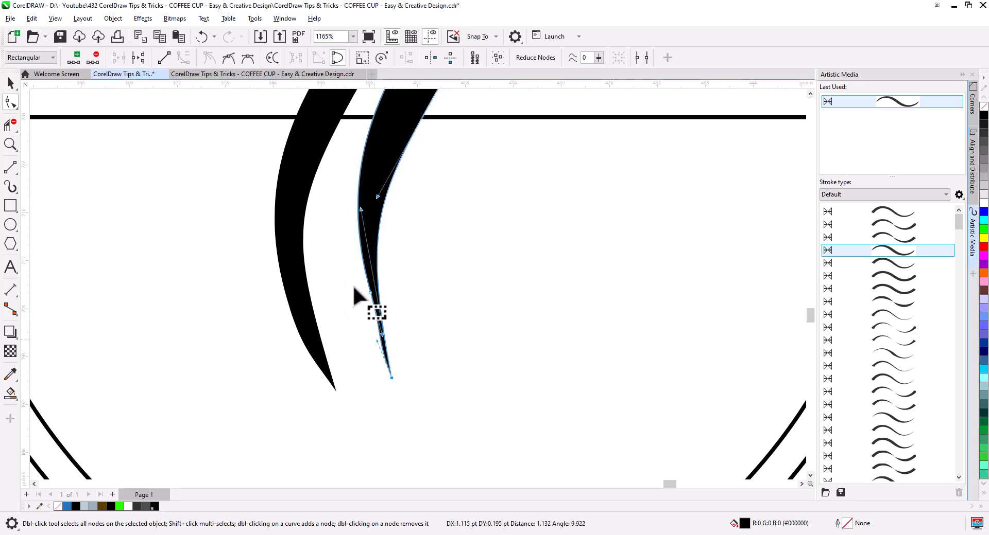
Step: Delete the extra node near the lower end of each of the two steam shapes
drag(353, 287, 381, 312)
scroll(406, 280, down, 2)
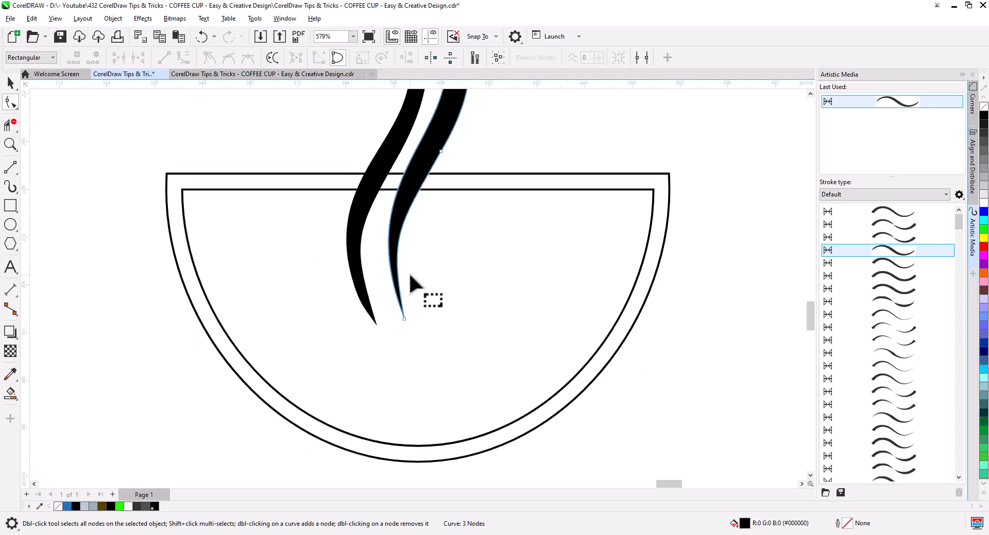
scroll(409, 272, down, 1)
click(374, 294)
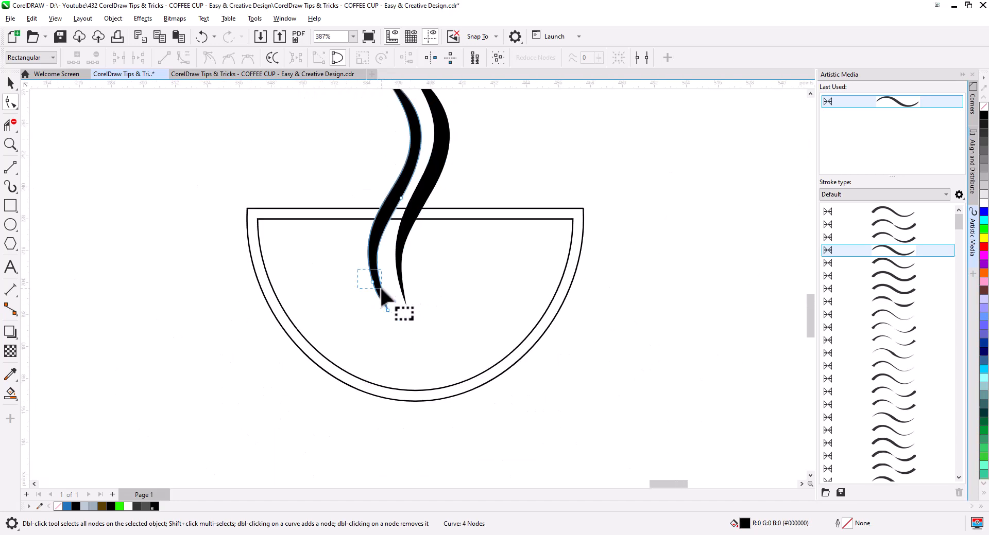
key(Delete)
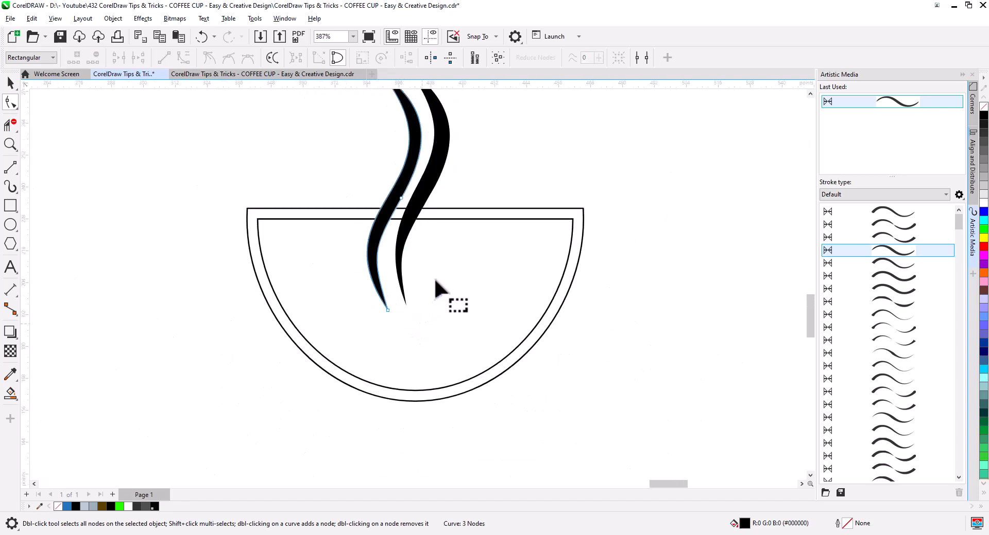
scroll(436, 281, down, 1)
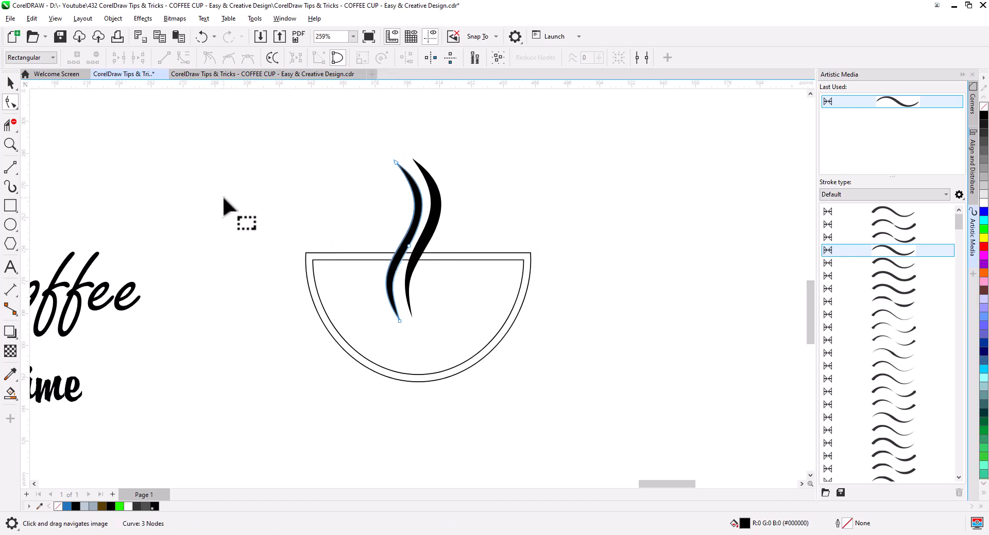
Step: Apply a one-step outside Contour with a 2.5 pt offset to the cup outline
click(12, 84)
click(172, 166)
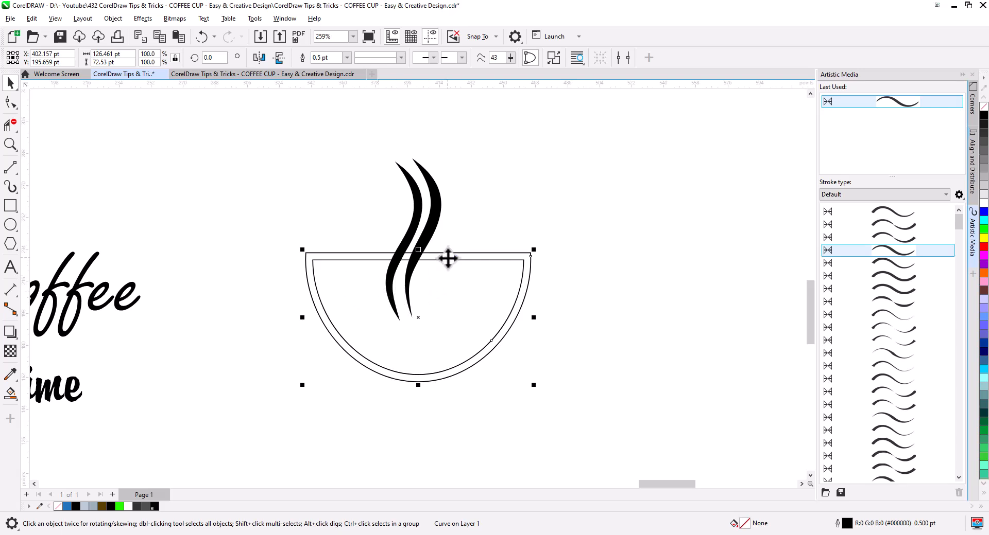
click(13, 332)
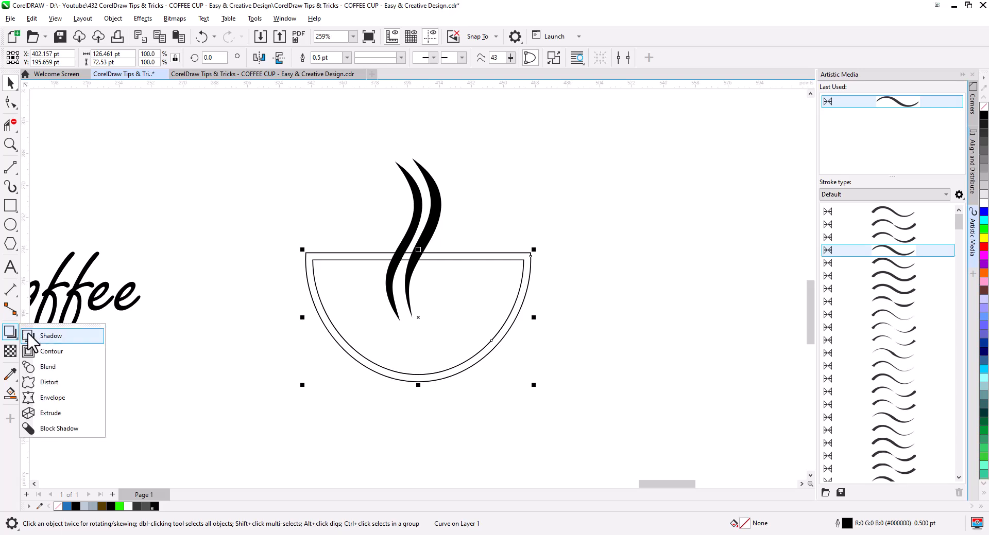
click(62, 354)
click(290, 55)
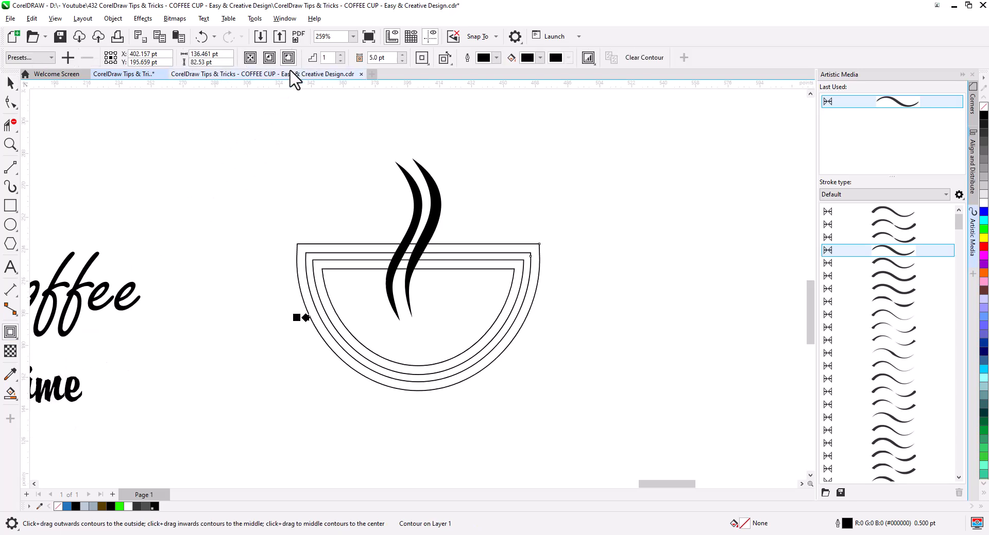
click(402, 60)
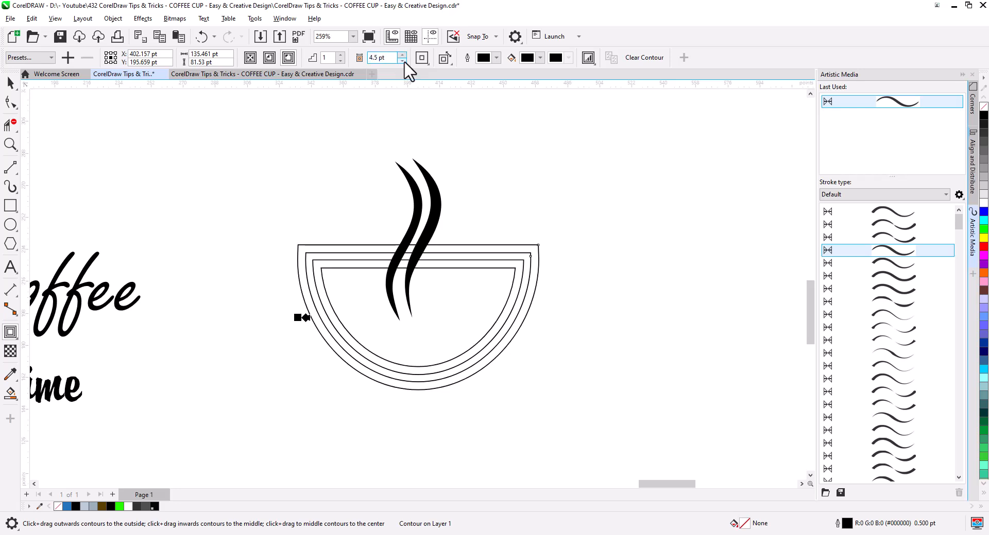
click(402, 60)
click(402, 60)
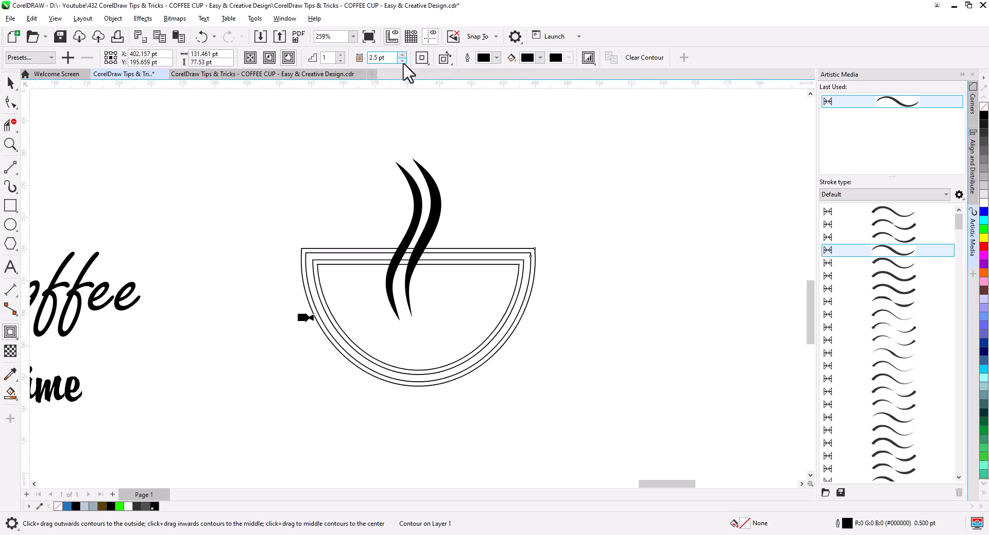
Step: Break the contour apart from the cup outline and select the separated contour curve
key(space)
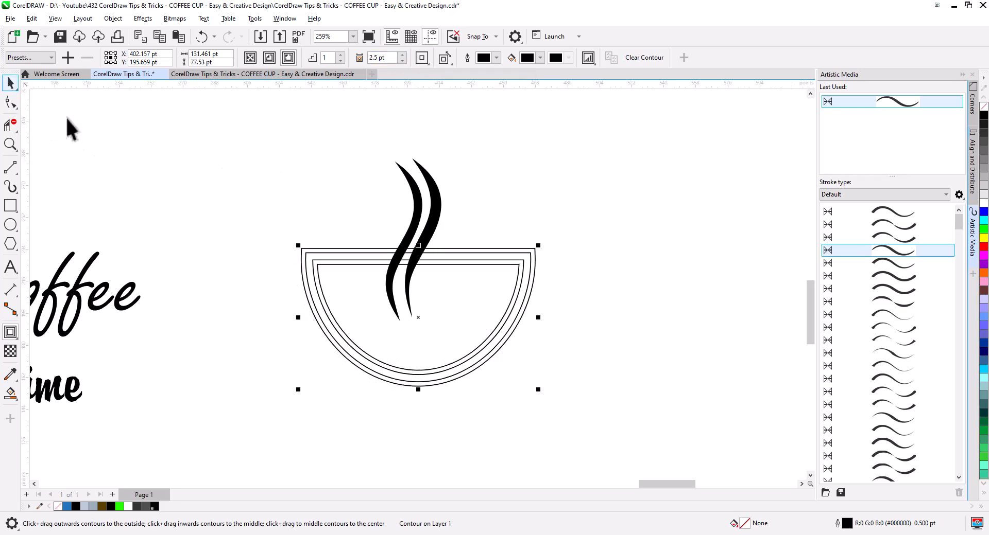
right_click(439, 249)
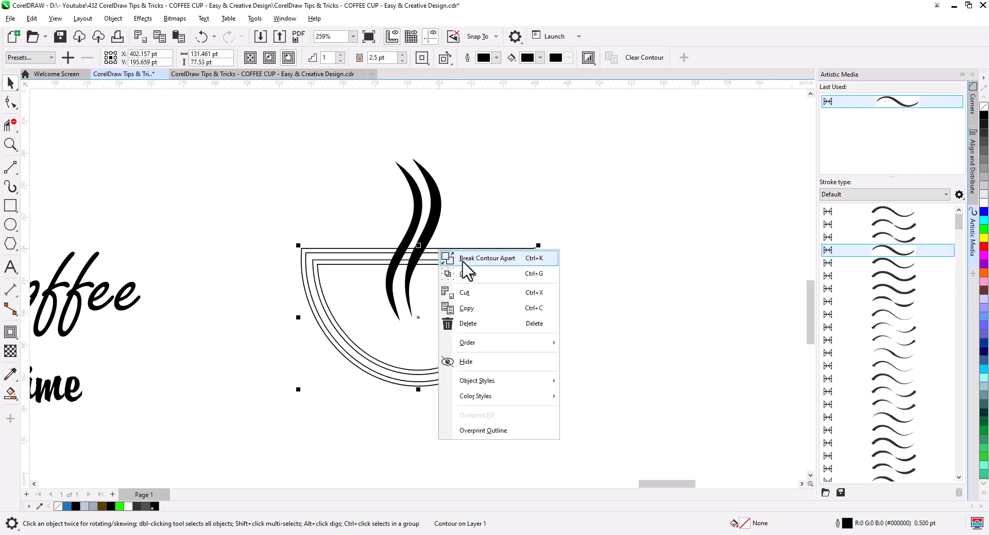
click(466, 202)
click(461, 227)
click(453, 246)
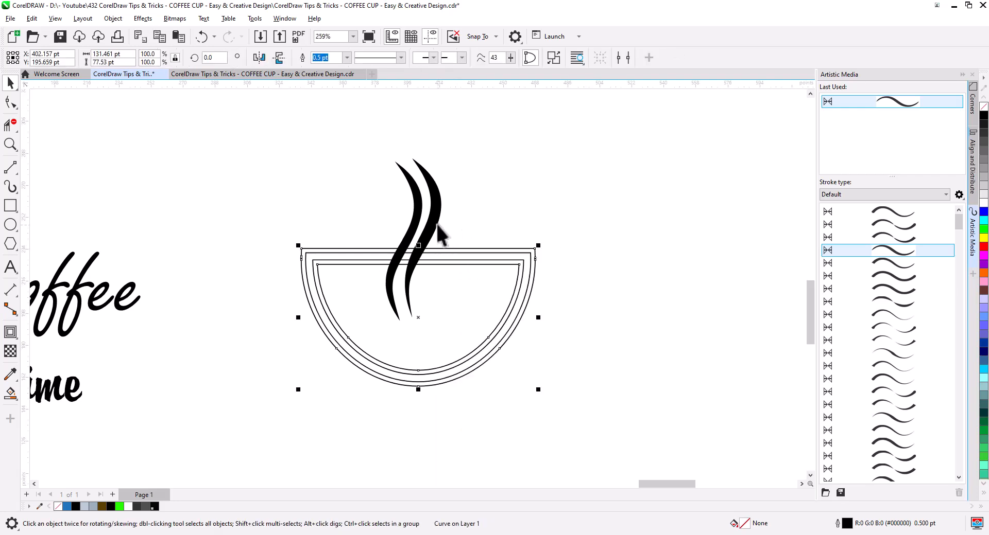
Step: Combine the two steam shapes into a single curve
click(434, 219)
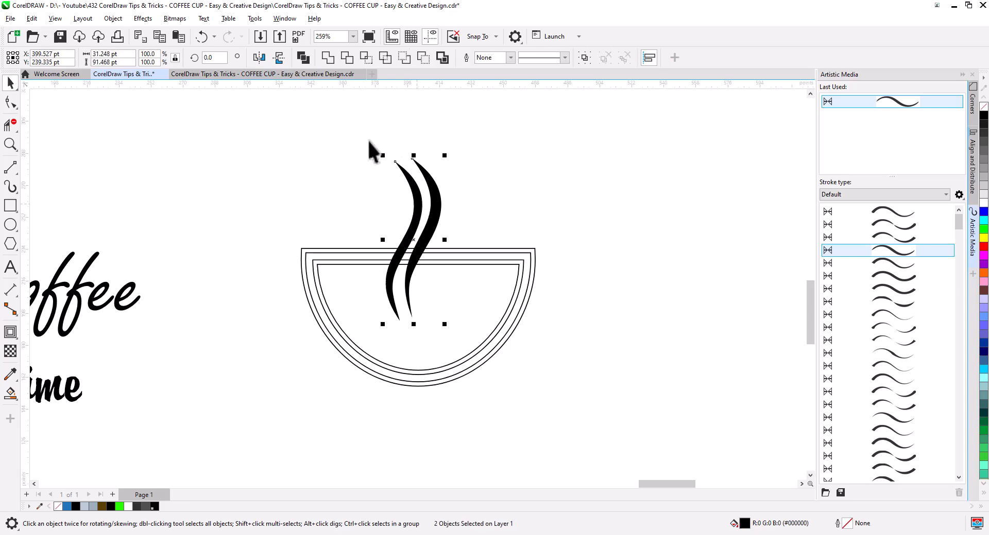
click(447, 239)
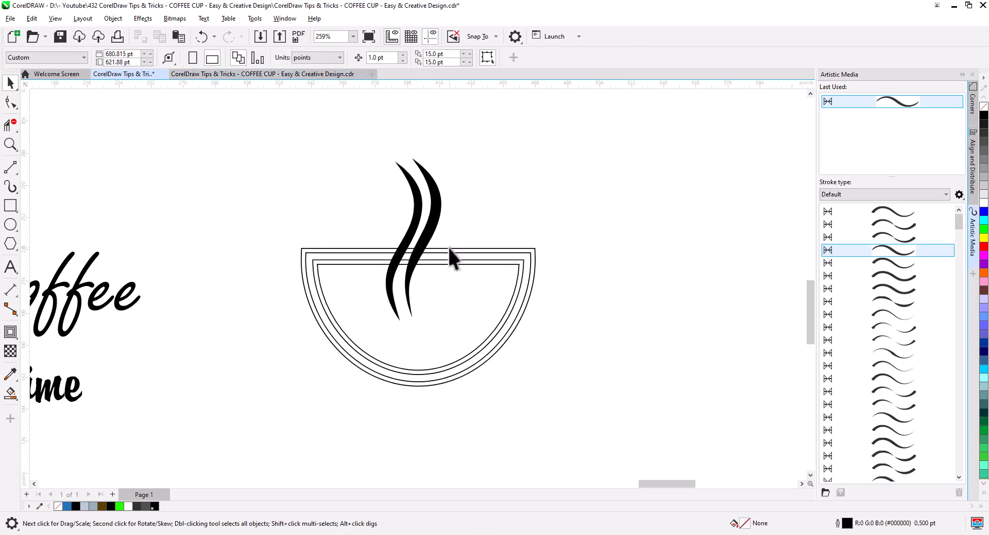
click(447, 246)
click(453, 216)
click(432, 216)
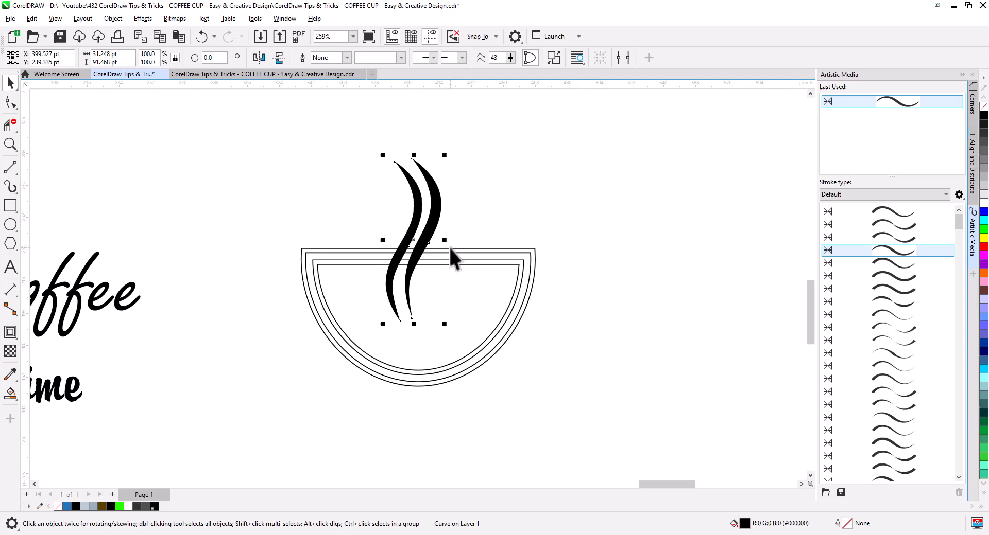
Step: Center the combined steam shape horizontally on the cup's separated contour
click(972, 164)
click(840, 104)
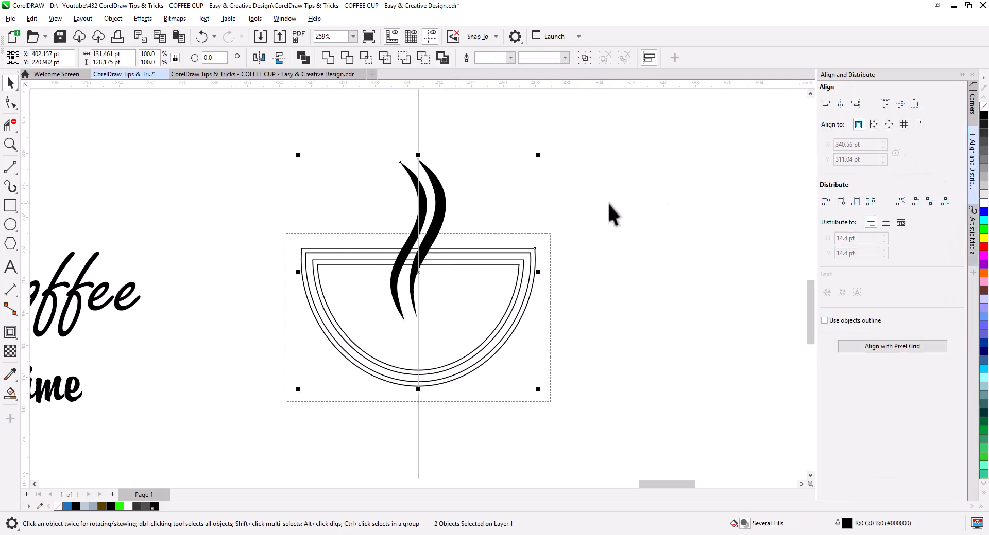
click(610, 212)
Step: Trim the steam shape with the separated cup contour and delete the contour
click(467, 250)
shift+click(437, 222)
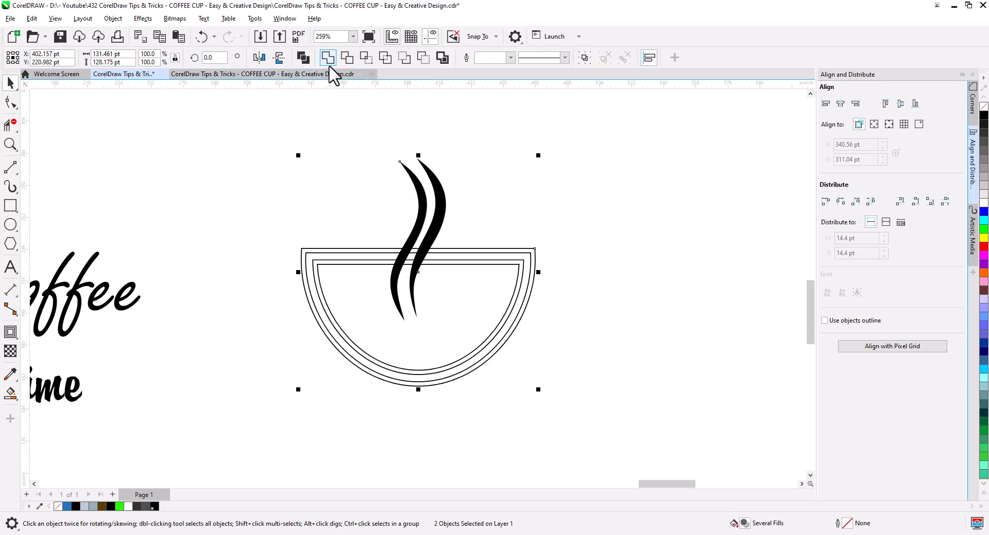
click(347, 57)
click(333, 164)
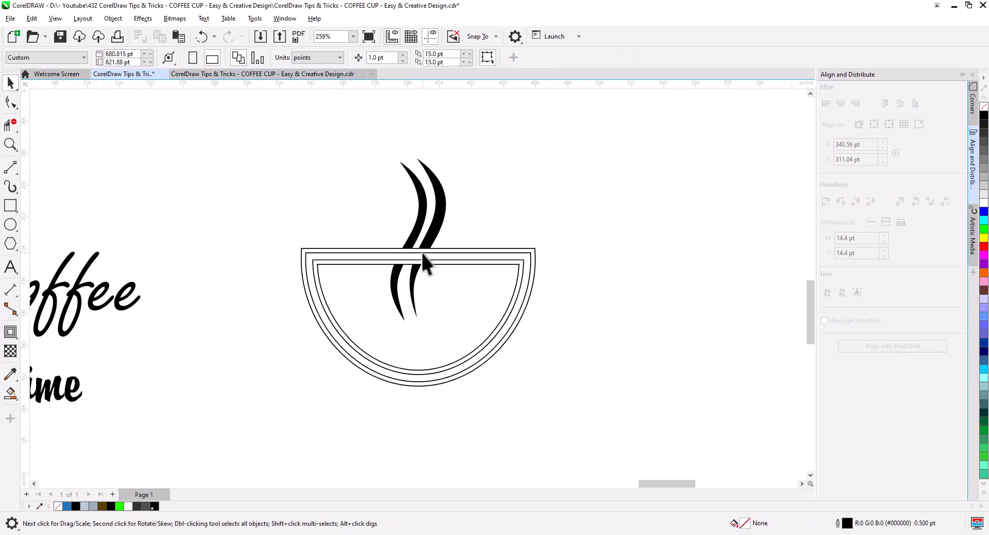
click(454, 247)
key(Delete)
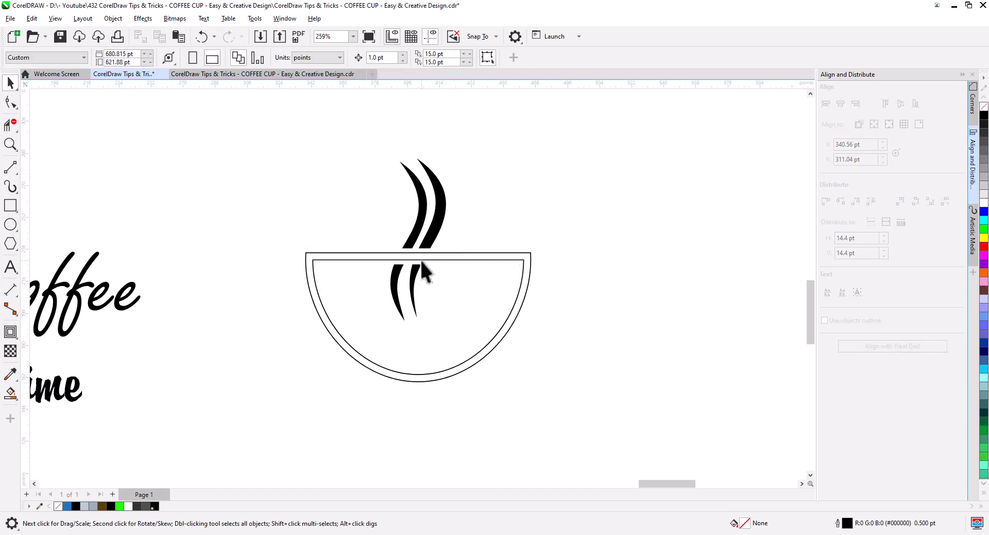
Step: Draw a rectangle about 81 by 39 pt over the lower-left part of the cup outline
click(482, 348)
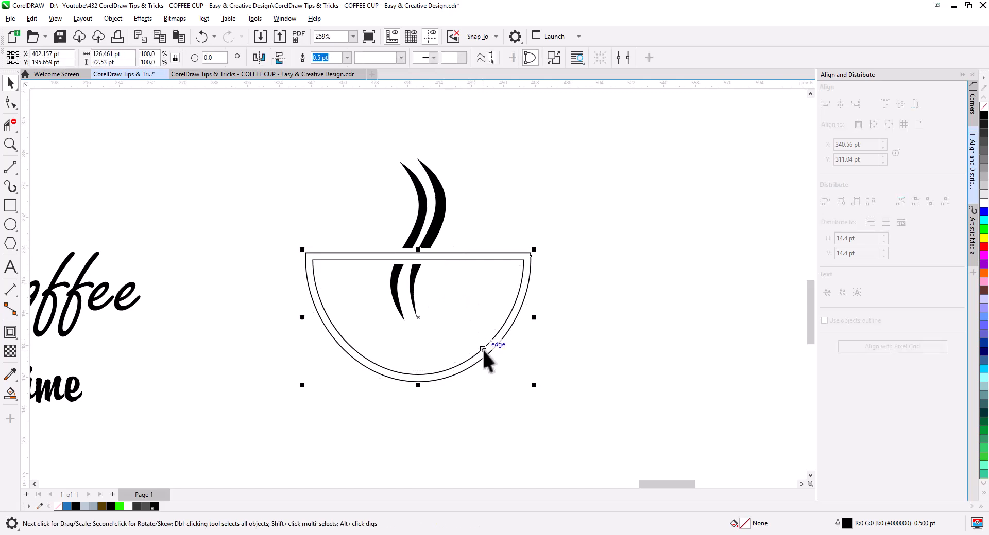
drag(528, 381, 536, 349)
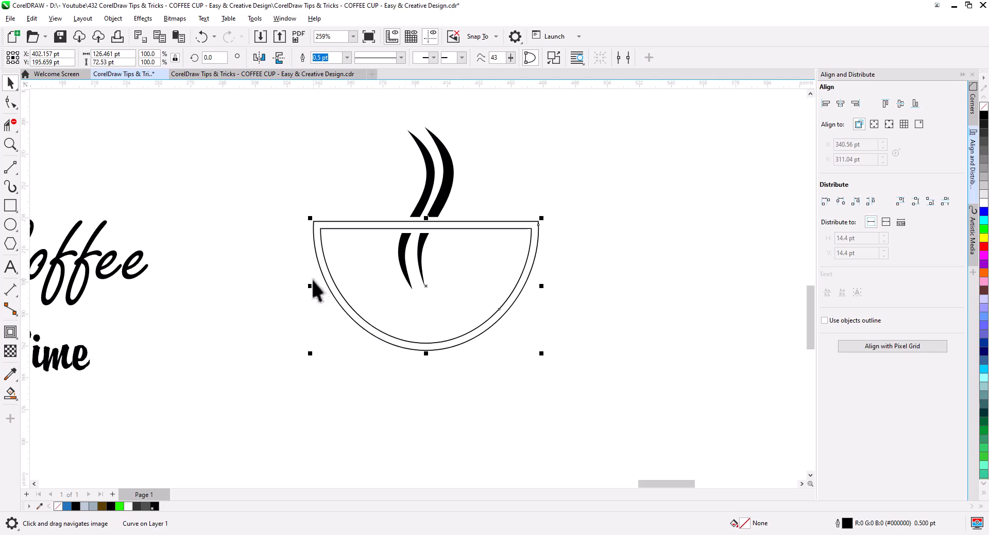
click(10, 205)
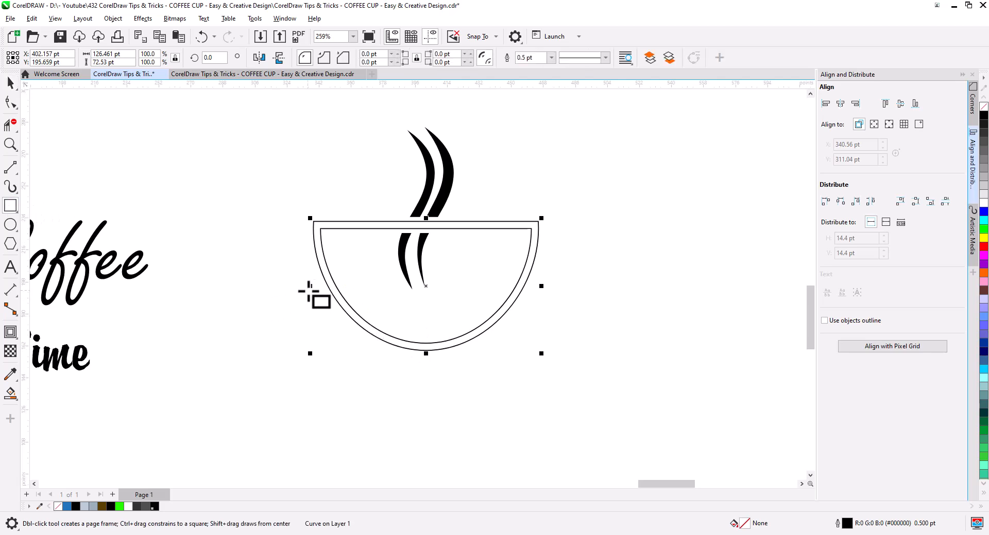
drag(323, 295, 468, 364)
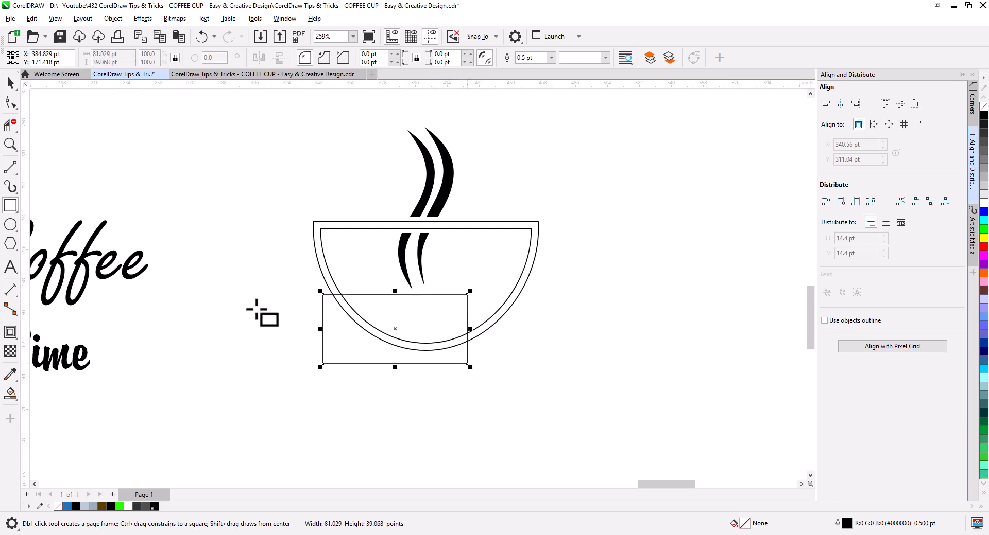
Step: Trim the cup outline with the rectangle and delete the rectangle
click(10, 84)
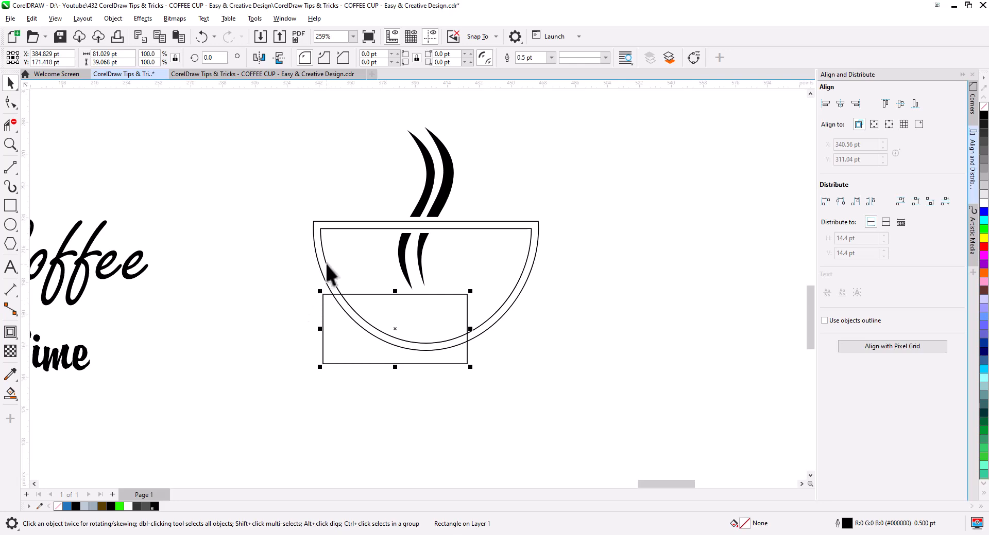
shift+click(329, 222)
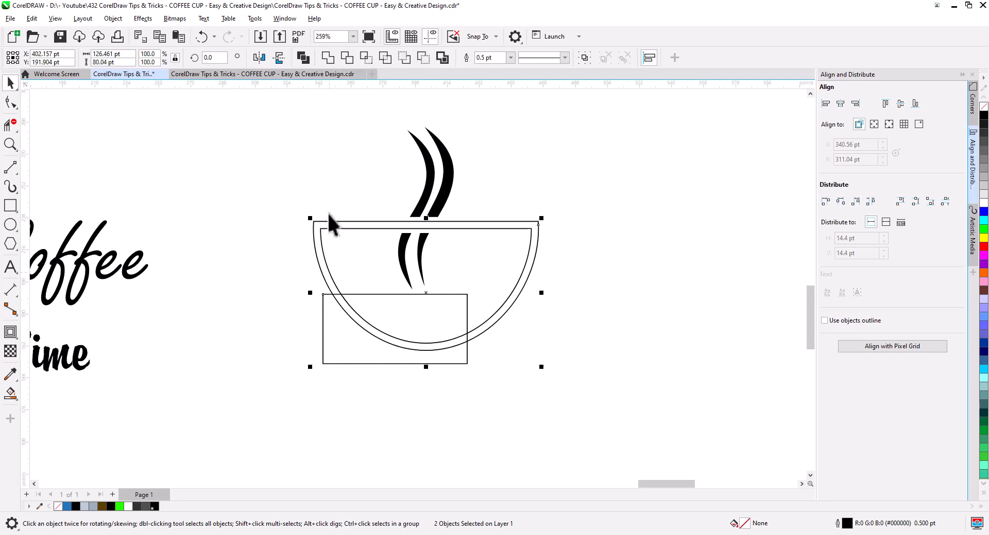
click(381, 338)
key(Delete)
Step: Taper the cut left end of the cup outline to a point by deleting its outer corner node and adjusting the curve
scroll(332, 290, up, 2)
click(334, 293)
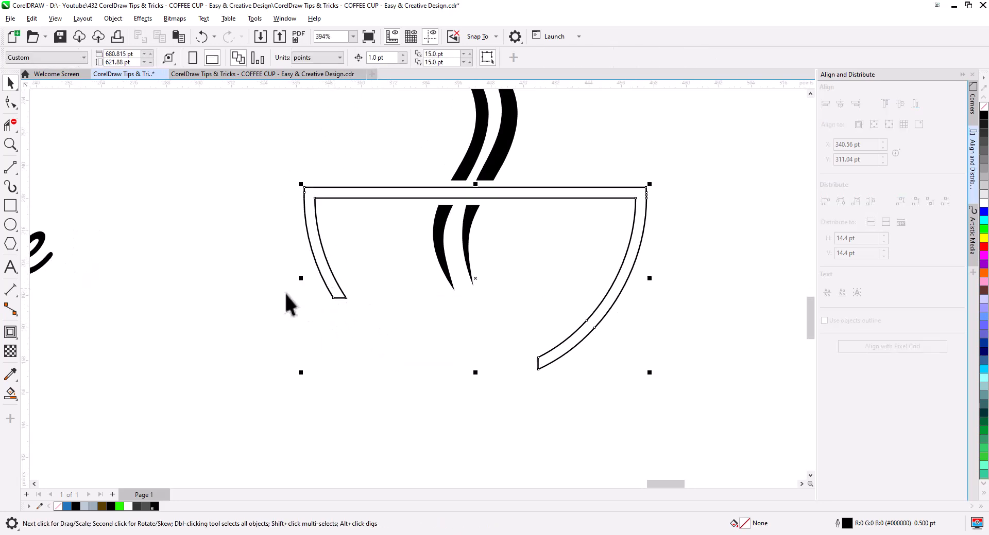
click(12, 105)
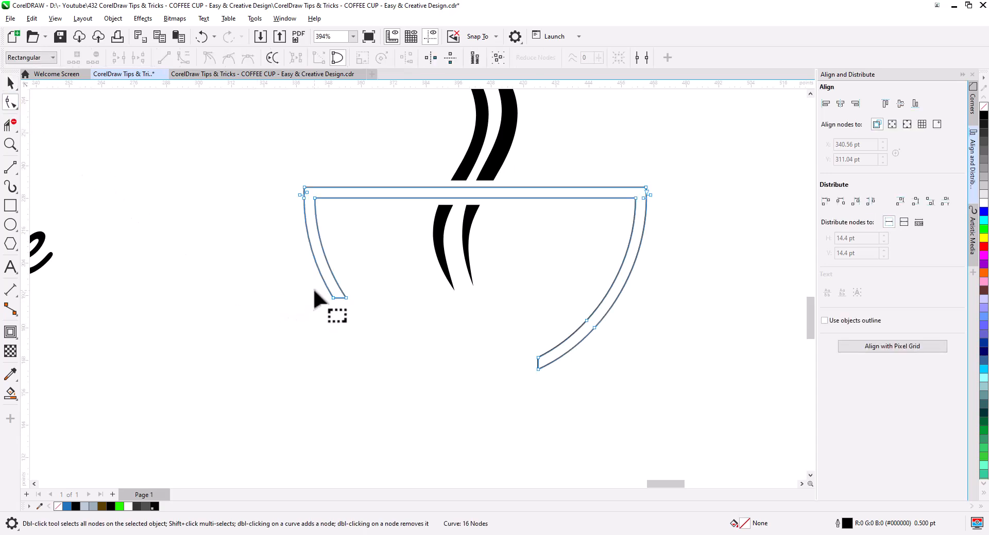
drag(340, 312, 348, 314)
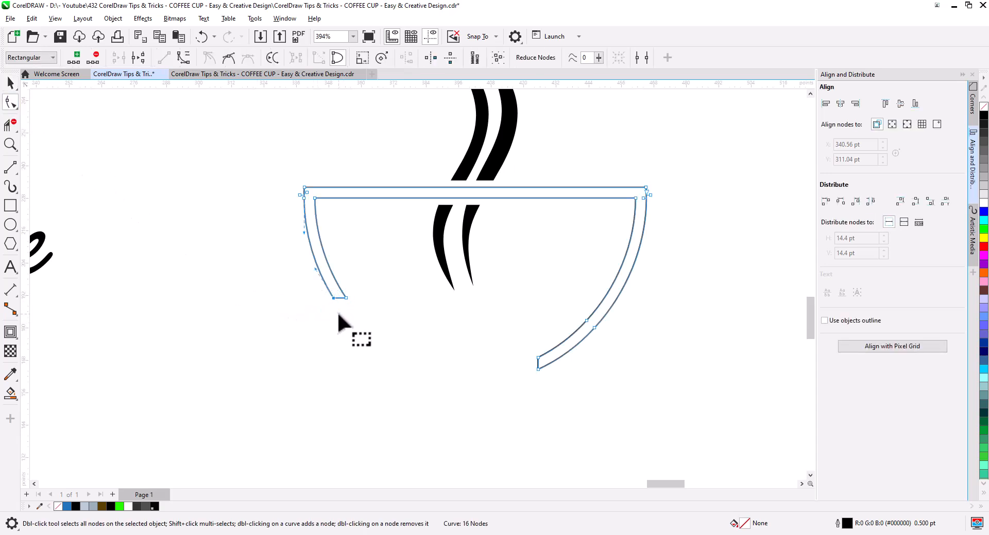
key(Delete)
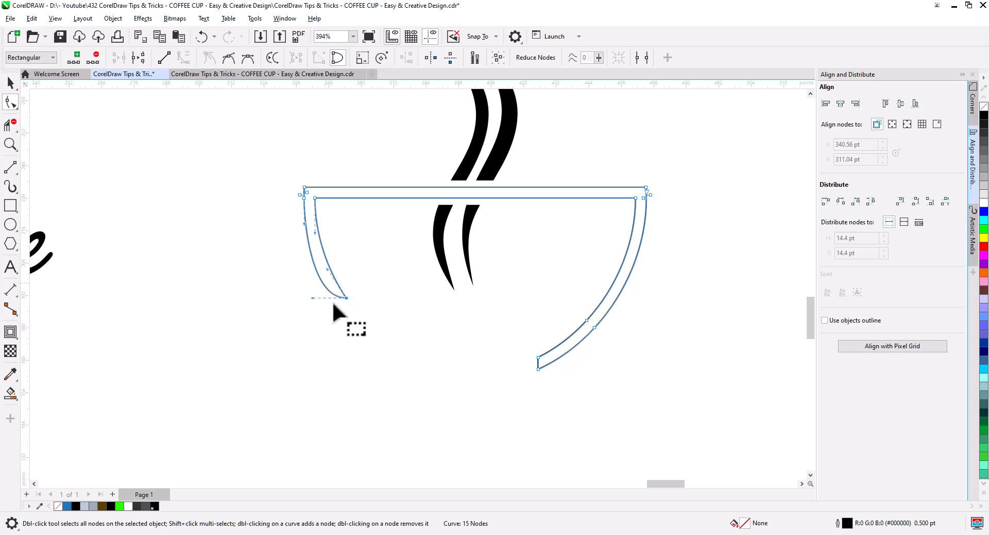
drag(312, 297, 321, 280)
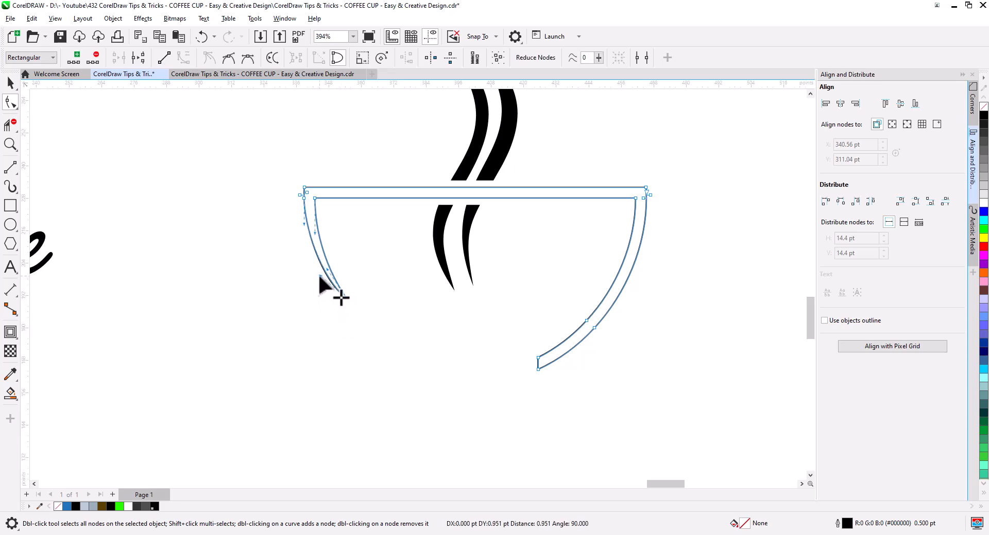
click(260, 247)
key(space)
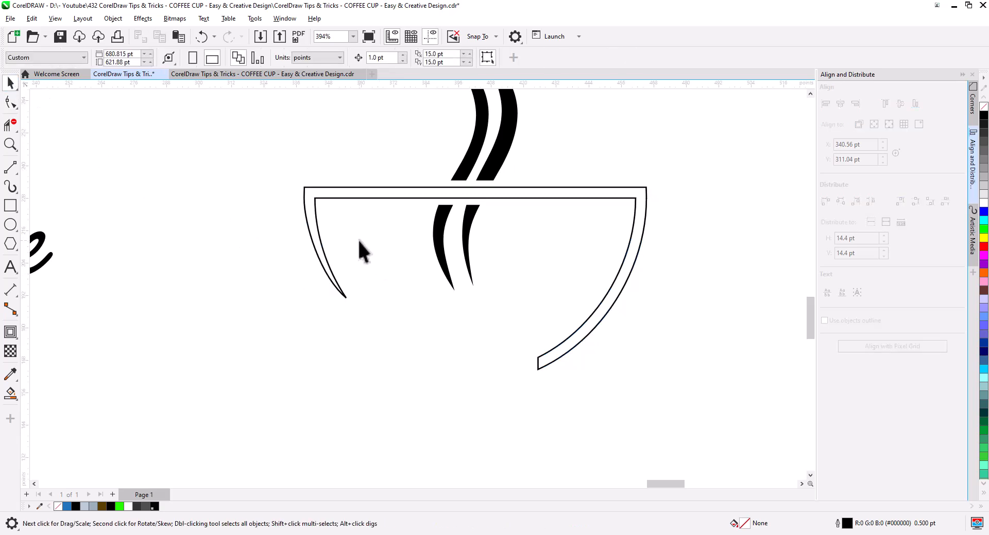
Step: Draw a circle about 47.5 pt in diameter over the right side of the cup outline
scroll(435, 338, down, 4)
drag(391, 341, 376, 327)
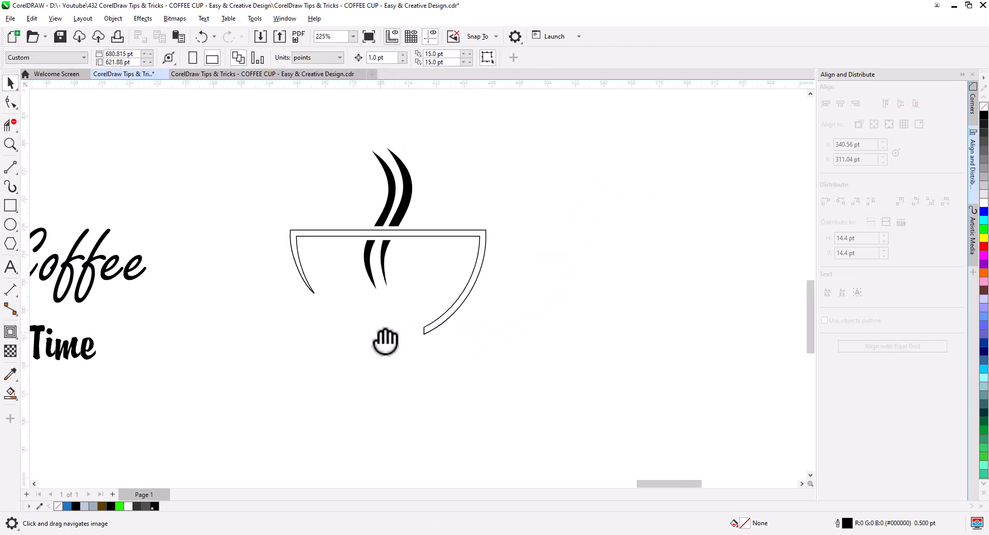
scroll(361, 326, down, 2)
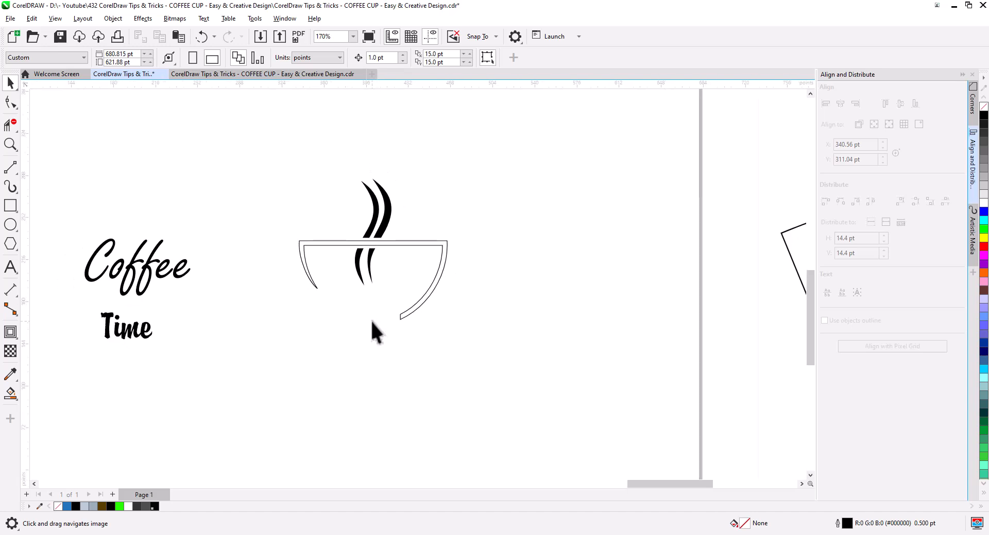
click(7, 220)
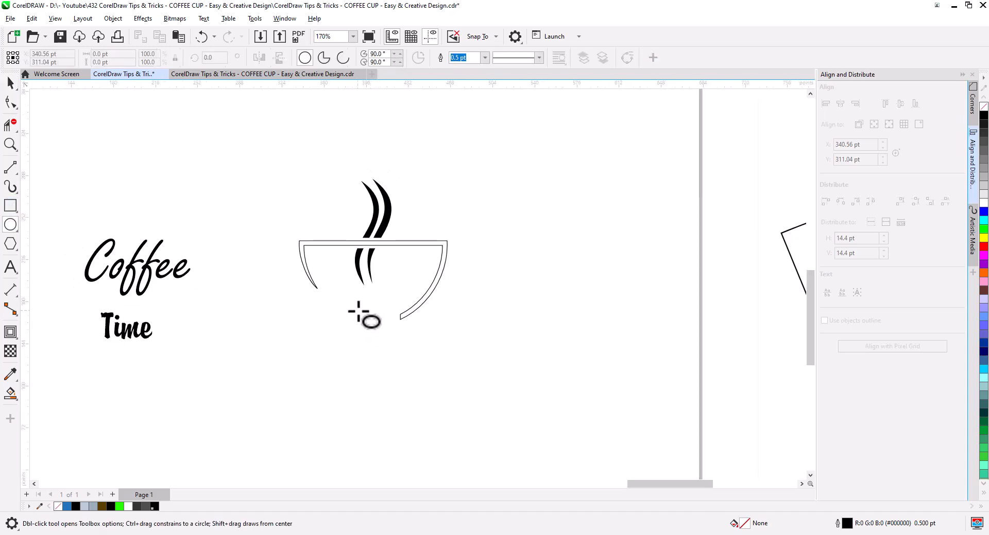
drag(425, 260, 480, 316)
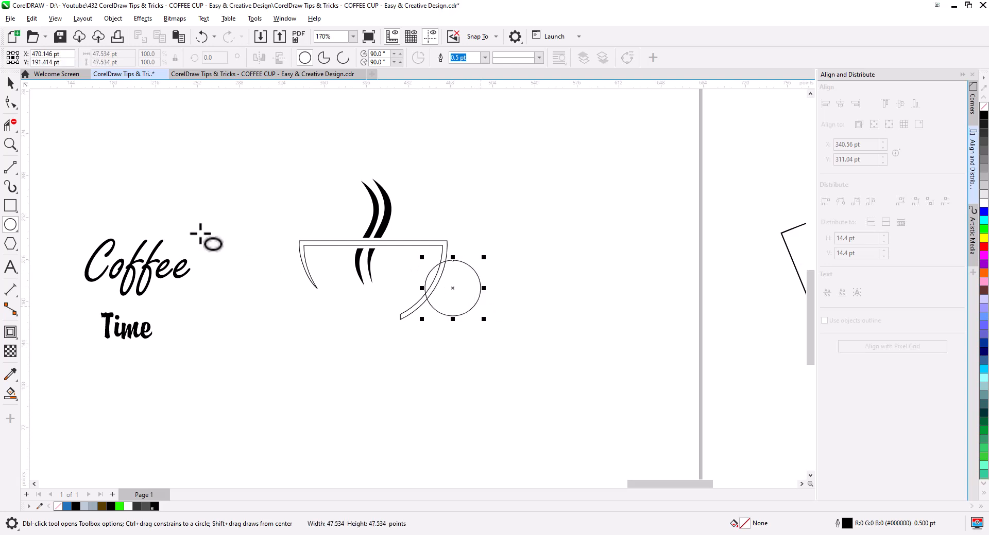
Step: Turn the circle into an open arc running from 90 to about 25 degrees
click(10, 102)
drag(453, 261, 465, 280)
click(343, 57)
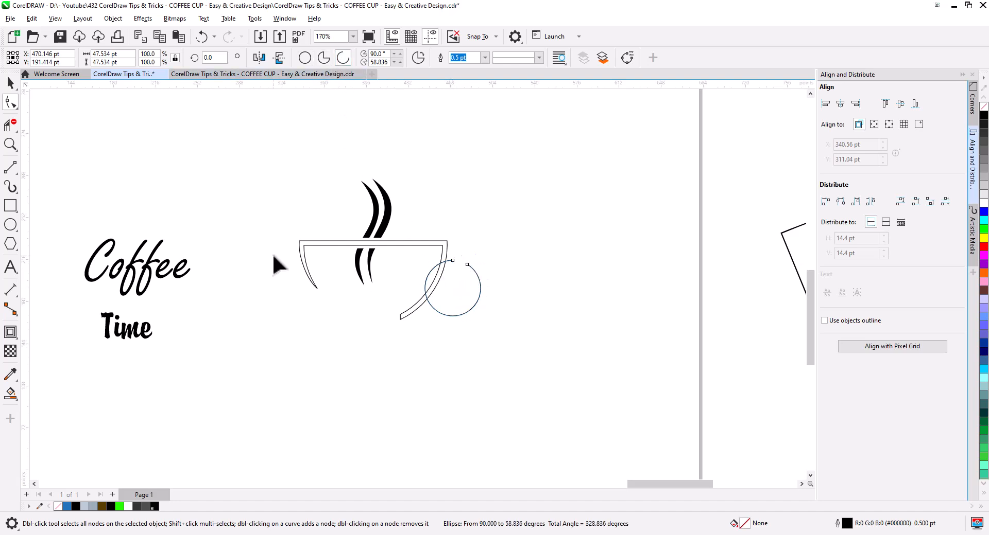
drag(467, 264, 482, 277)
click(11, 82)
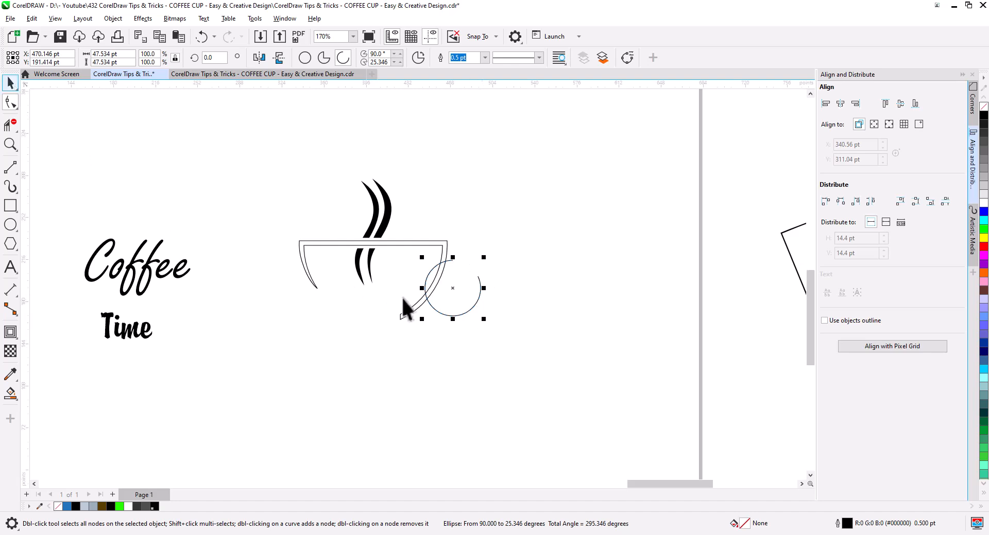
Step: Move the arc up, rotate it about 8 degrees, and shorten it to end at about 352 degrees
click(448, 298)
drag(480, 328, 458, 323)
click(447, 308)
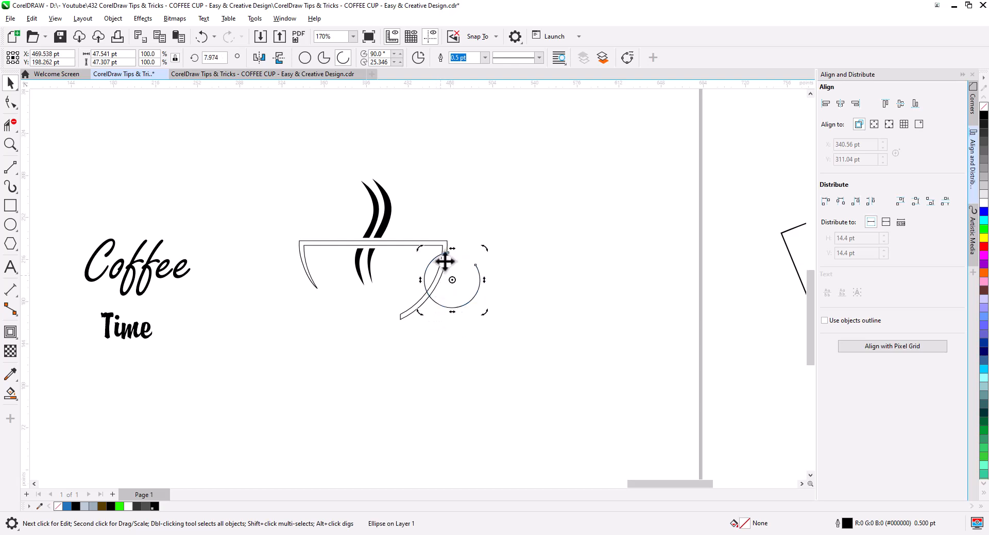
click(8, 107)
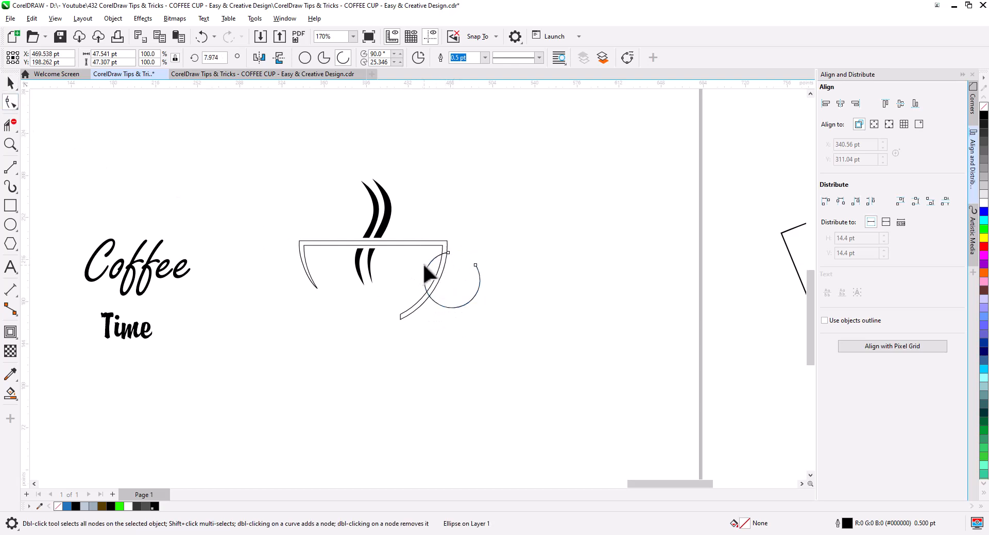
drag(474, 263, 478, 276)
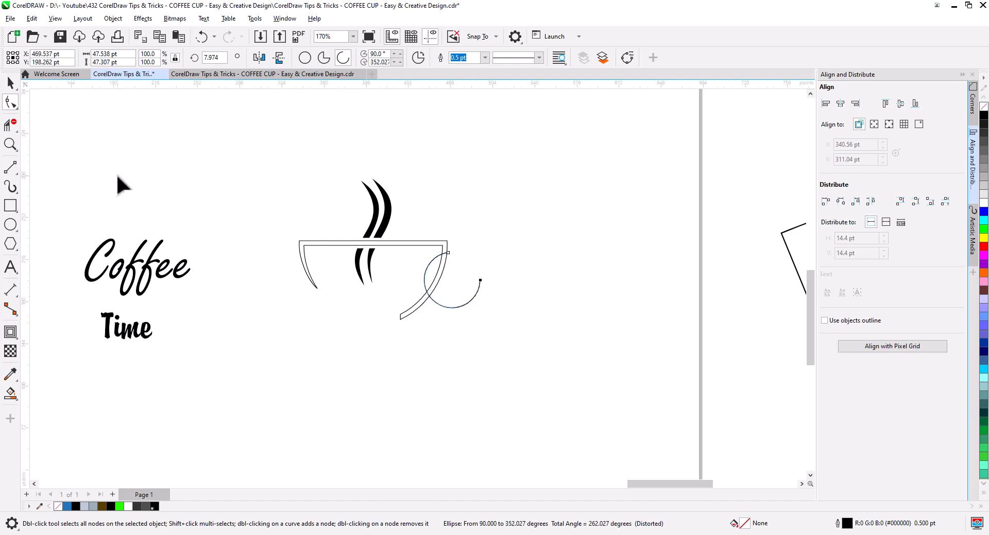
click(11, 87)
Step: Draw a three-segment line about 210 by 82 pt from the arc's top end around the handle area and below the cup
click(12, 168)
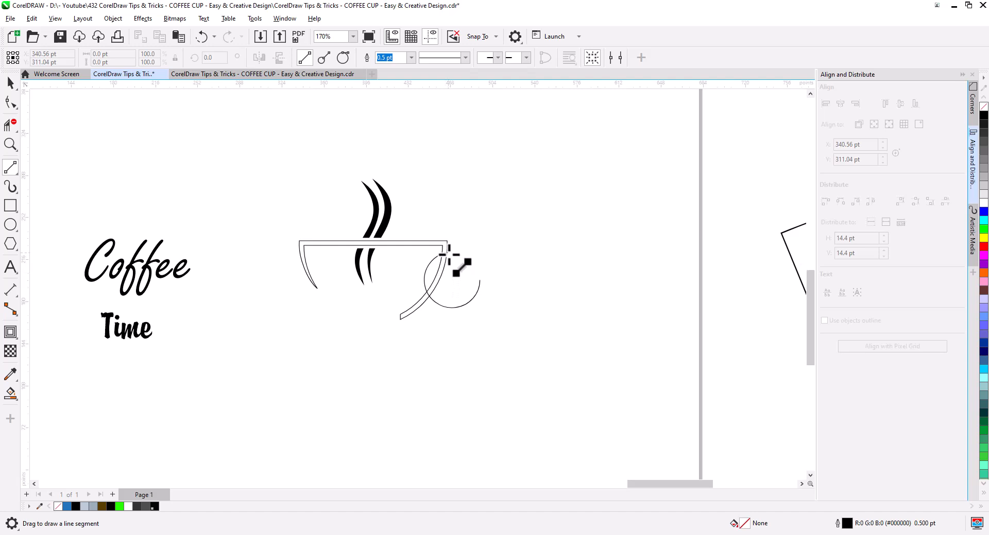
drag(448, 254, 264, 322)
click(11, 82)
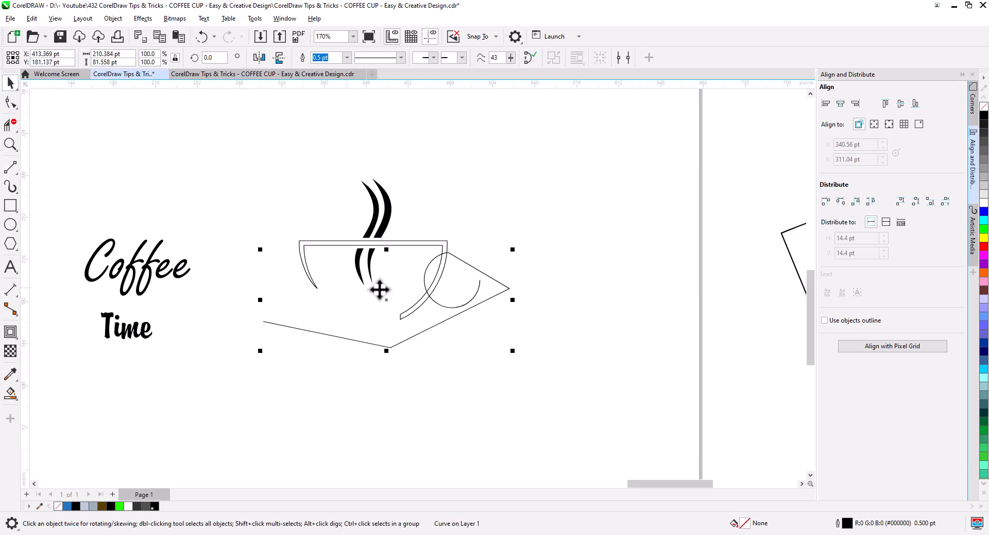
Step: Combine the arc with the segmented line and scale the combined curve to about 89.2%
click(448, 307)
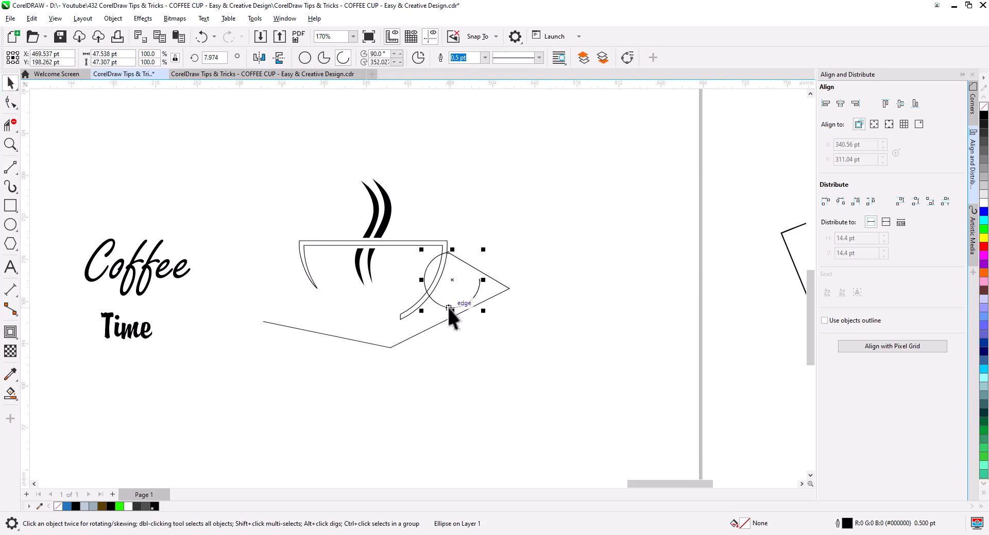
shift+click(504, 291)
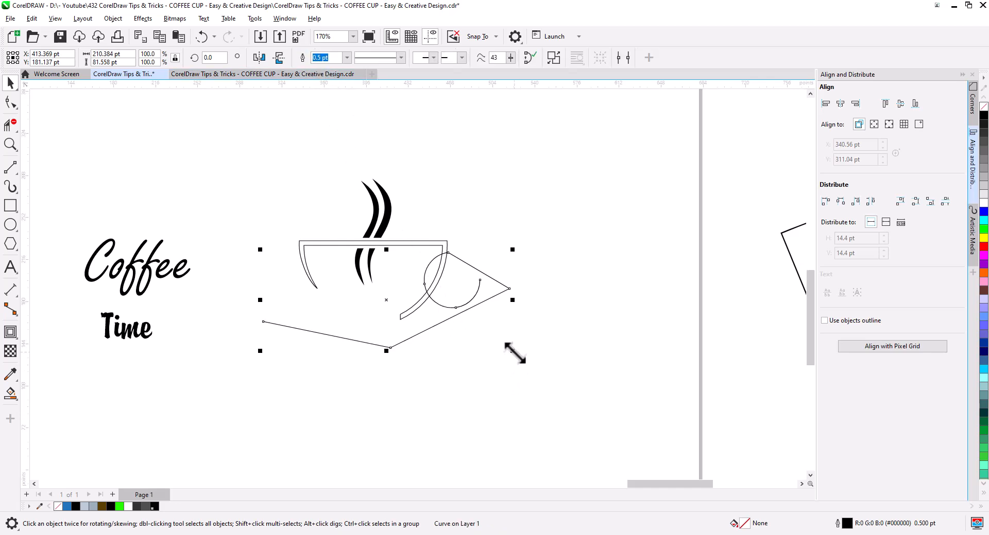
drag(512, 351, 485, 340)
drag(453, 287, 466, 297)
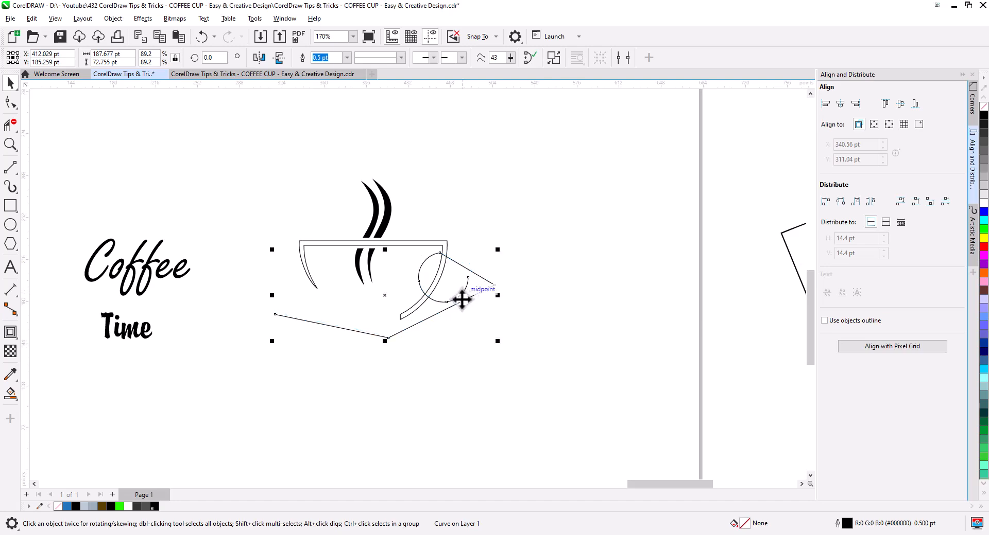
Step: Convert all segments of the combined shape to curves and join the arc's top end to the segmented line
scroll(431, 276, up, 3)
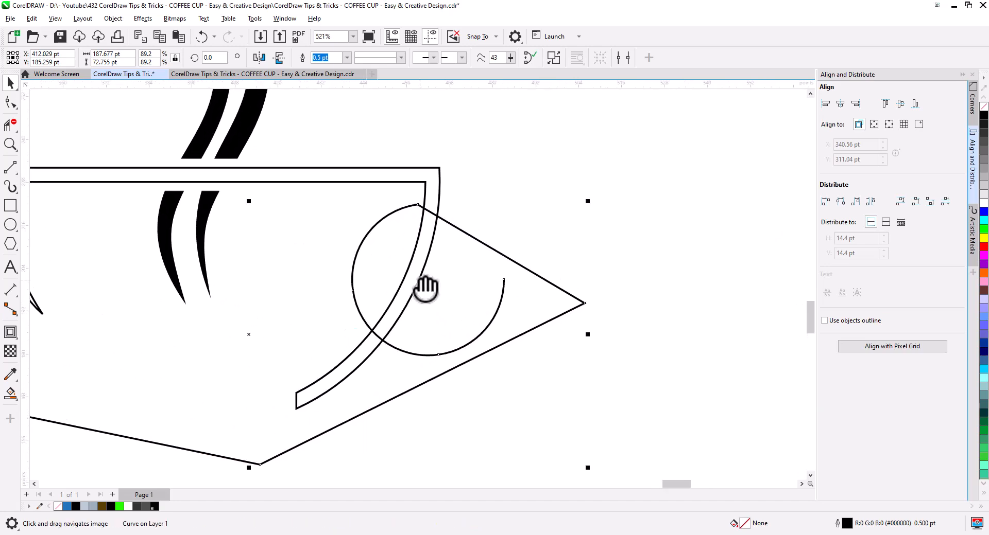
click(10, 102)
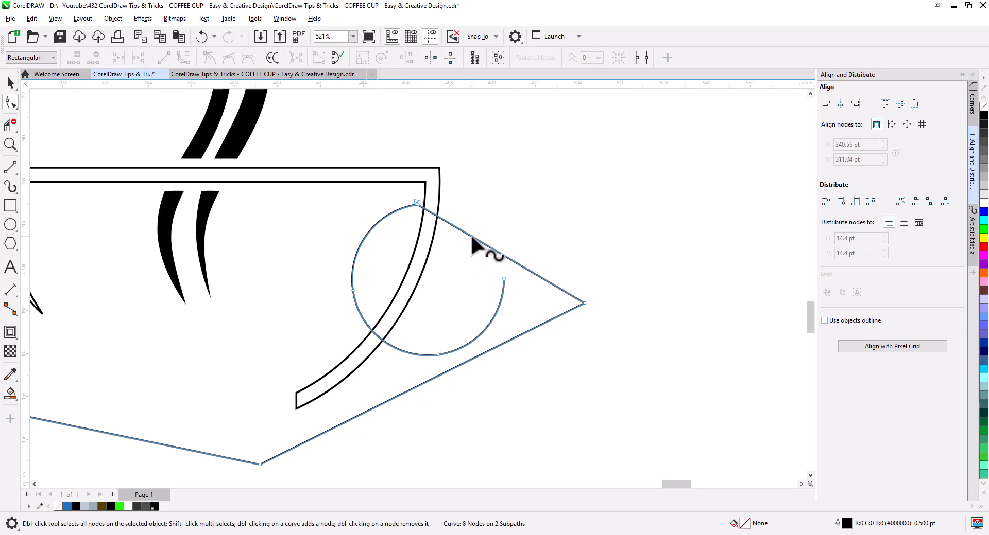
double_click(10, 102)
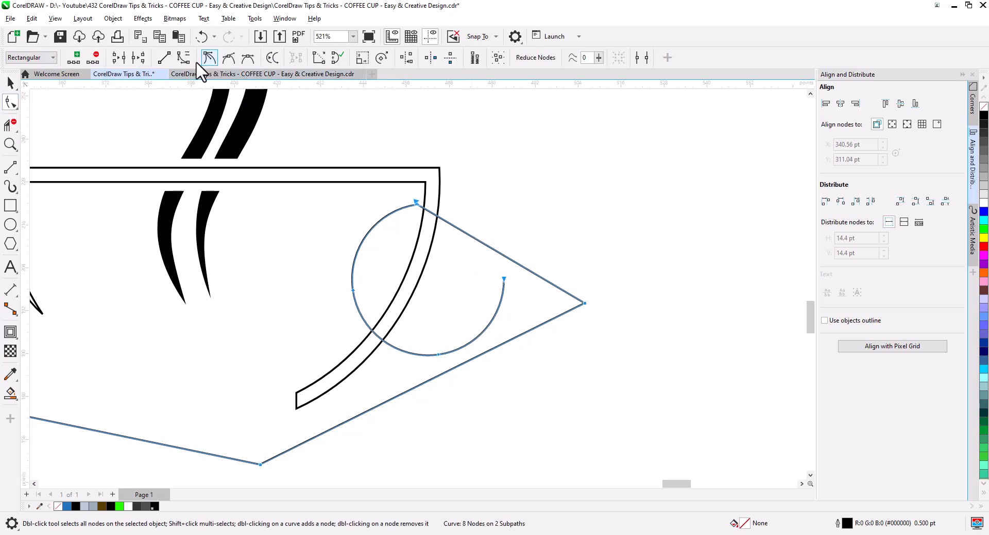
click(183, 59)
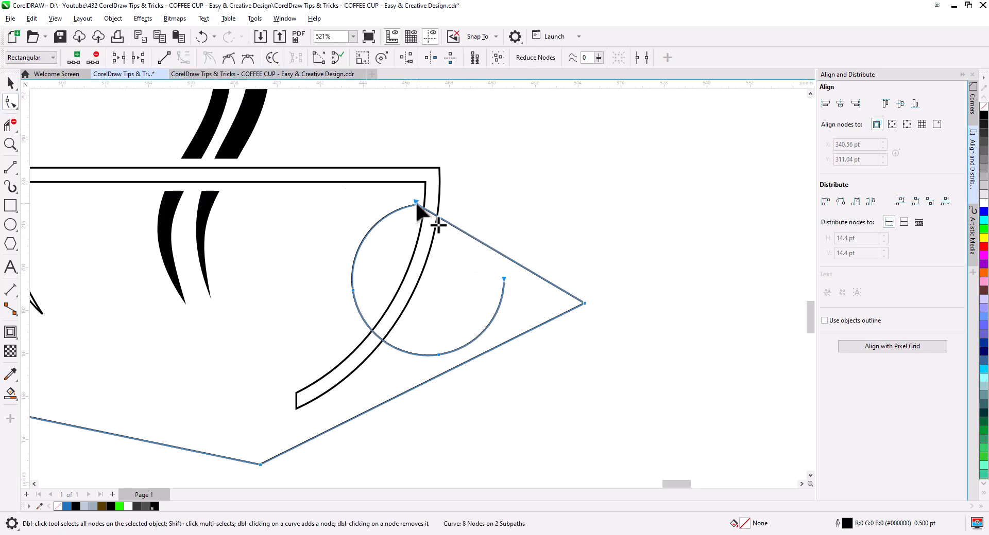
drag(417, 204, 419, 206)
click(441, 206)
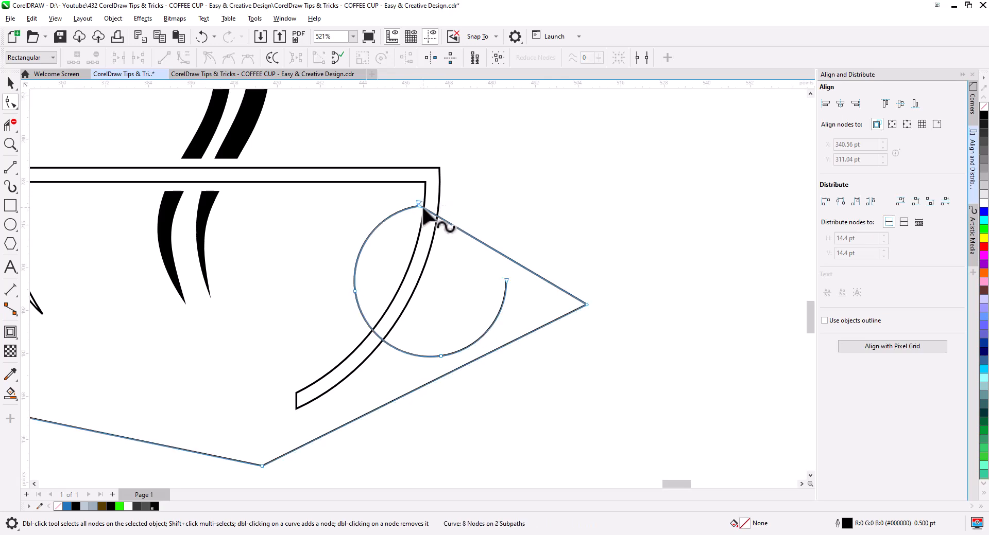
click(420, 205)
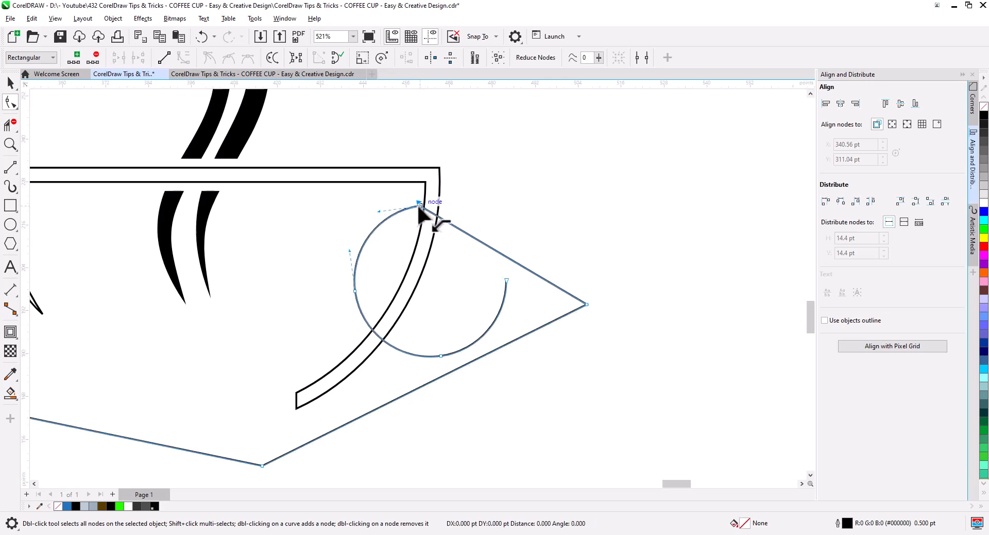
Step: Bend the lines beside the arc into a rounded handle loop, adding an upper-right node and removing the outer corner node
click(478, 241)
drag(477, 238, 578, 263)
drag(450, 374, 523, 423)
double_click(529, 240)
double_click(587, 305)
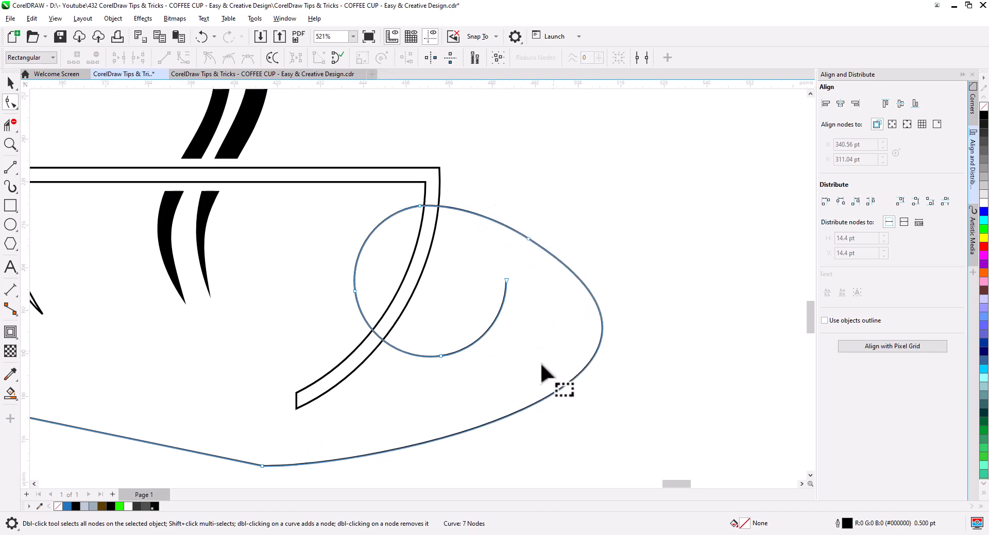
Step: Smooth the handle loop by adjusting the control handles of its upper-right node and of the bottom node
drag(532, 260, 506, 215)
drag(756, 381, 641, 366)
scroll(504, 346, down, 1)
drag(411, 426, 541, 357)
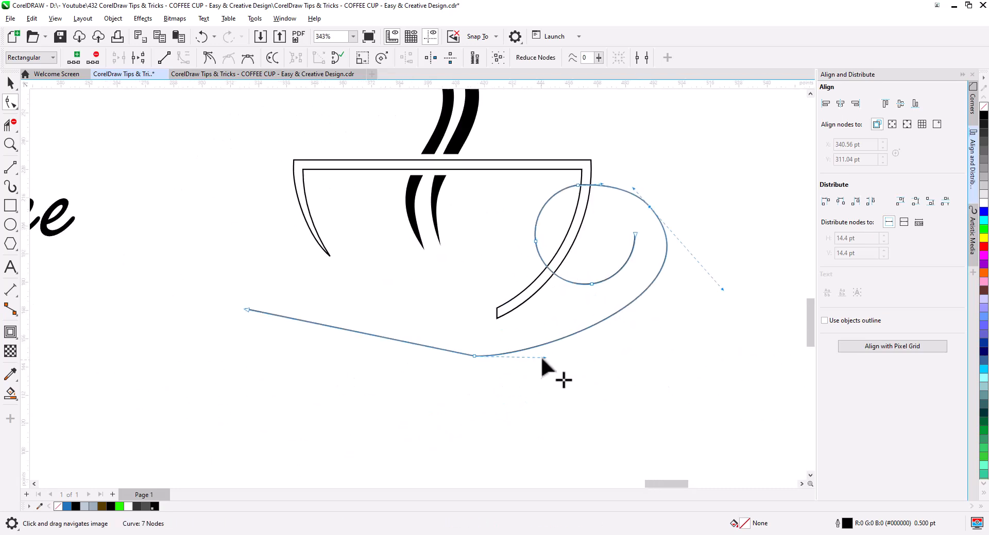
Step: Curve the line under the cup toward its left end and raise its middle node
drag(398, 341, 397, 350)
drag(321, 323, 342, 298)
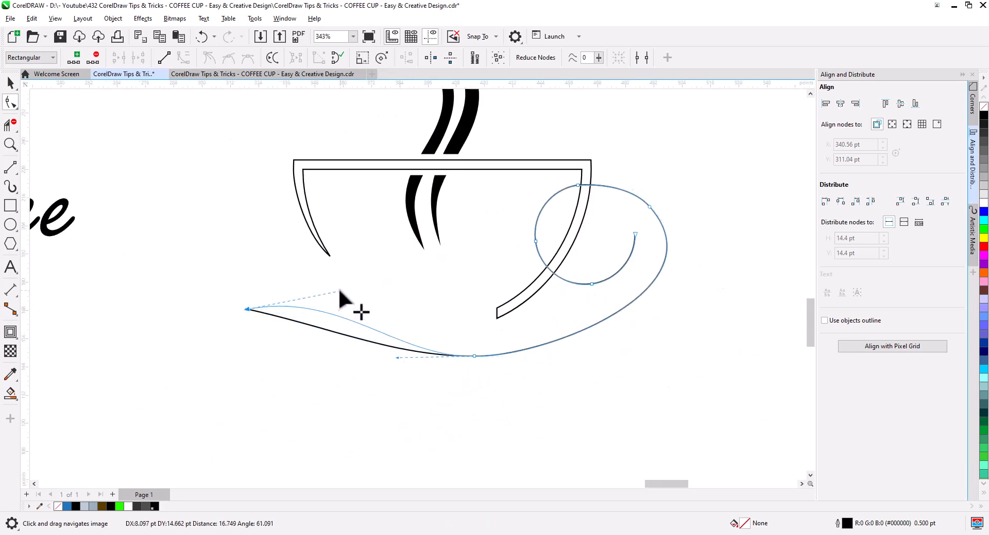
drag(475, 356, 472, 330)
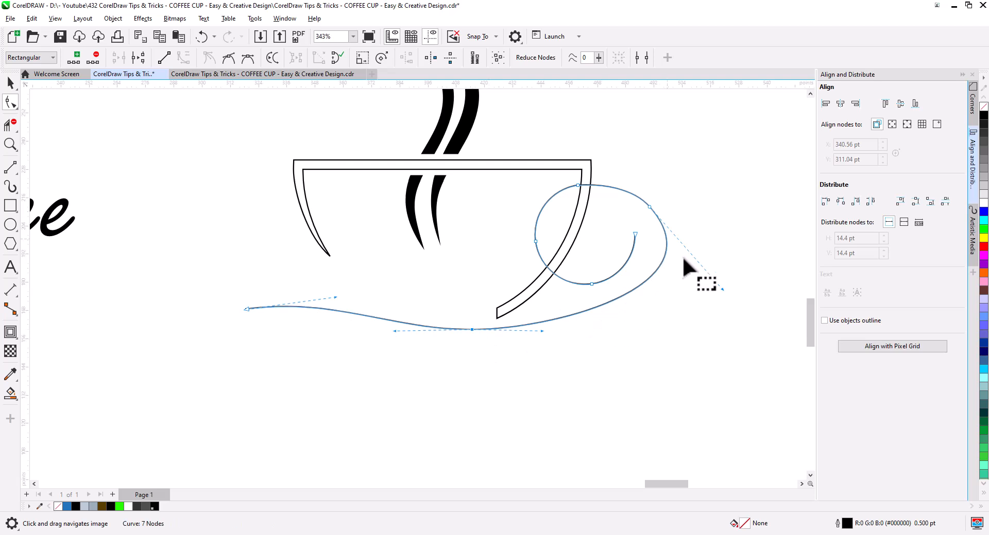
Step: Tighten the handle loop by pulling its outer side inward and removing its top node
drag(723, 290, 695, 300)
drag(649, 207, 633, 252)
double_click(578, 185)
Step: Raise the lower curve's middle node about 9 pt, bend the curve into a wave, and make the node smooth
drag(472, 329, 471, 307)
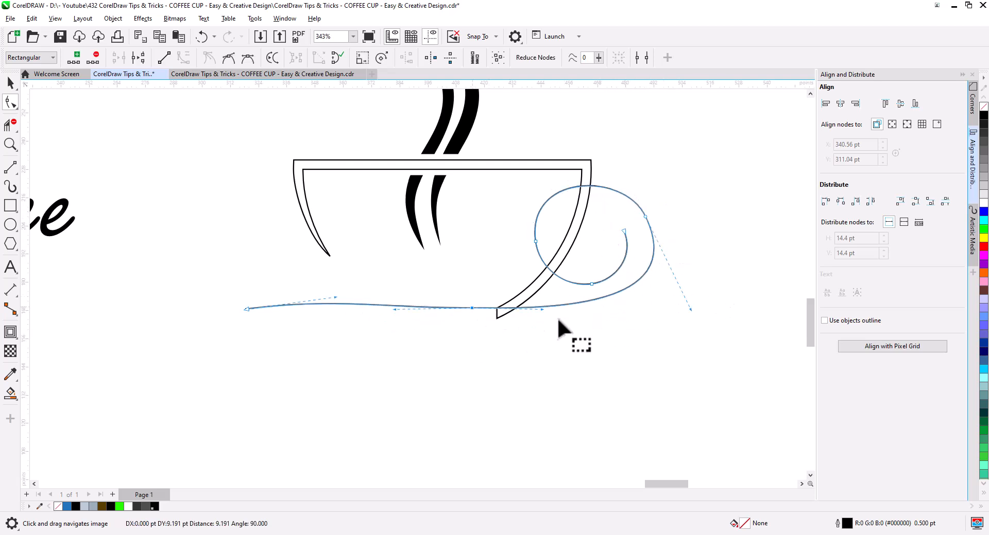
drag(546, 307, 549, 340)
drag(396, 309, 414, 277)
drag(336, 298, 305, 275)
click(228, 59)
click(10, 83)
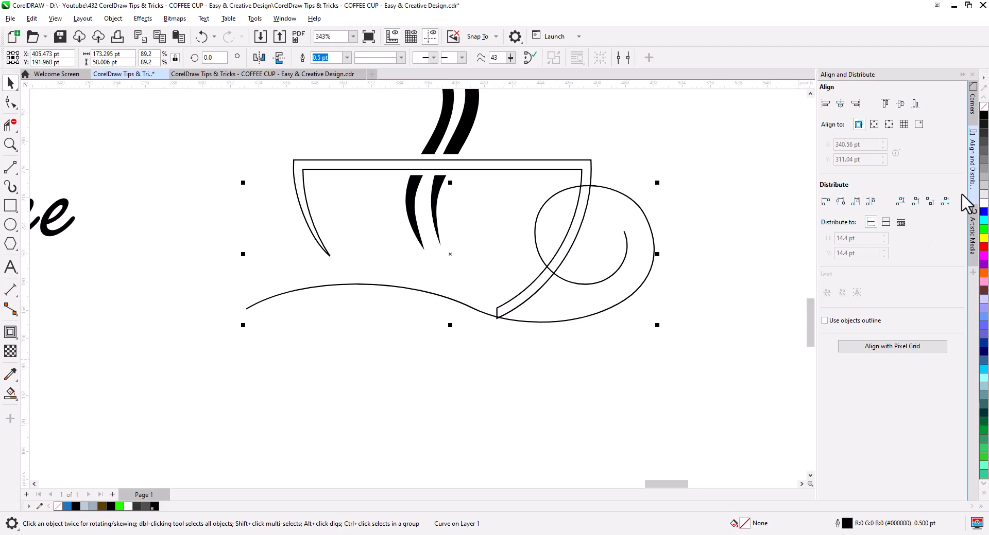
Step: Apply the fourth default Artistic Media preset stroke to the handle curve and set the stroke width to 4.822 pt
click(971, 240)
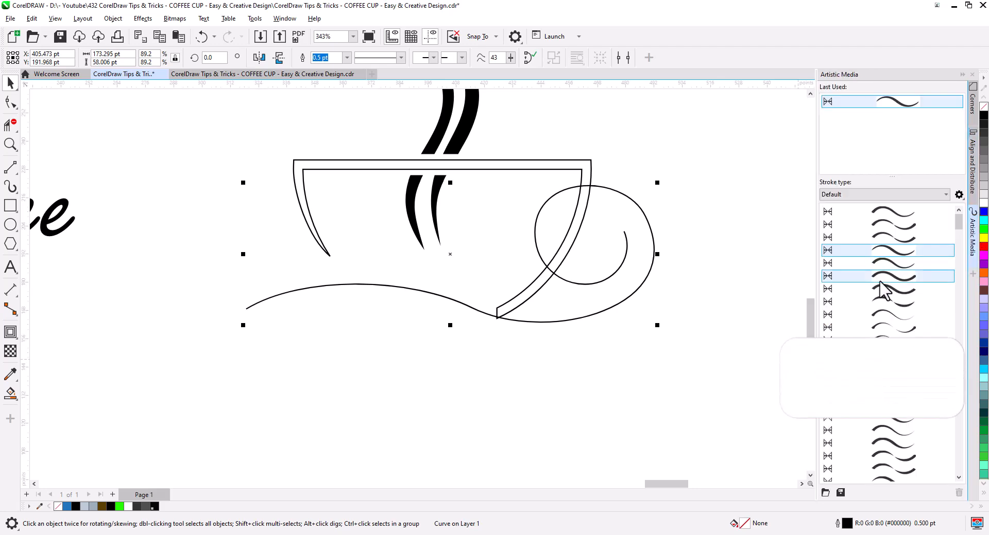
click(900, 250)
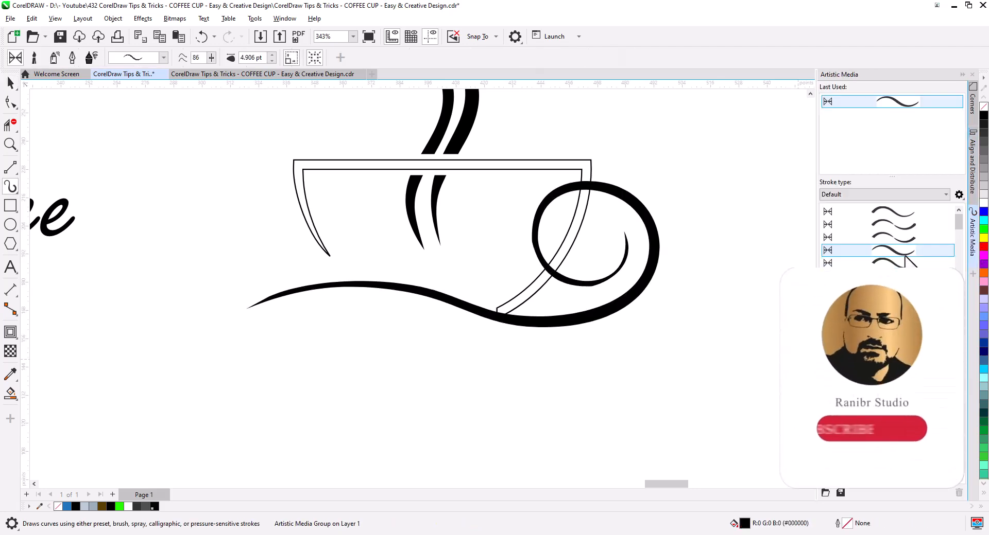
click(272, 54)
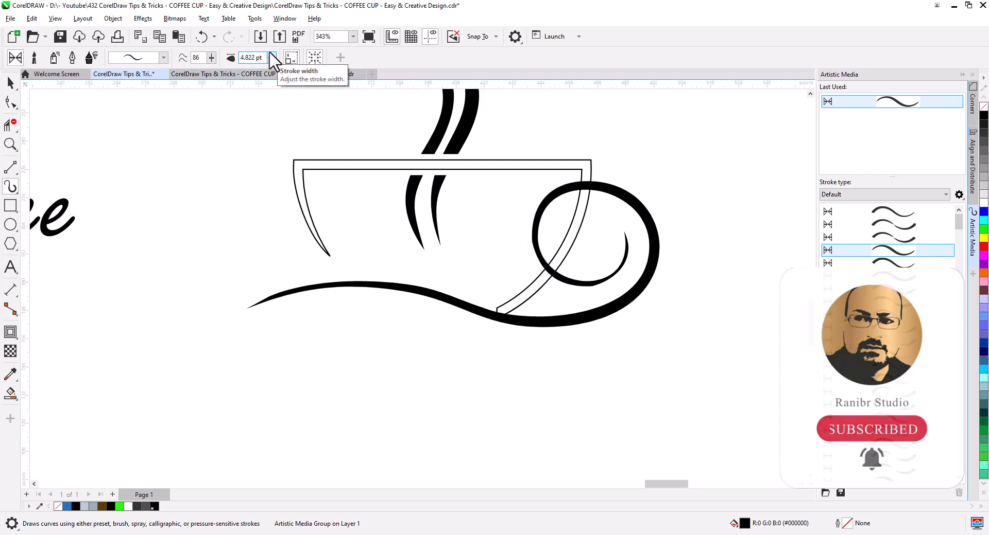
Step: Set the handle's Artistic Media stroke width to 7.136 pt
click(272, 55)
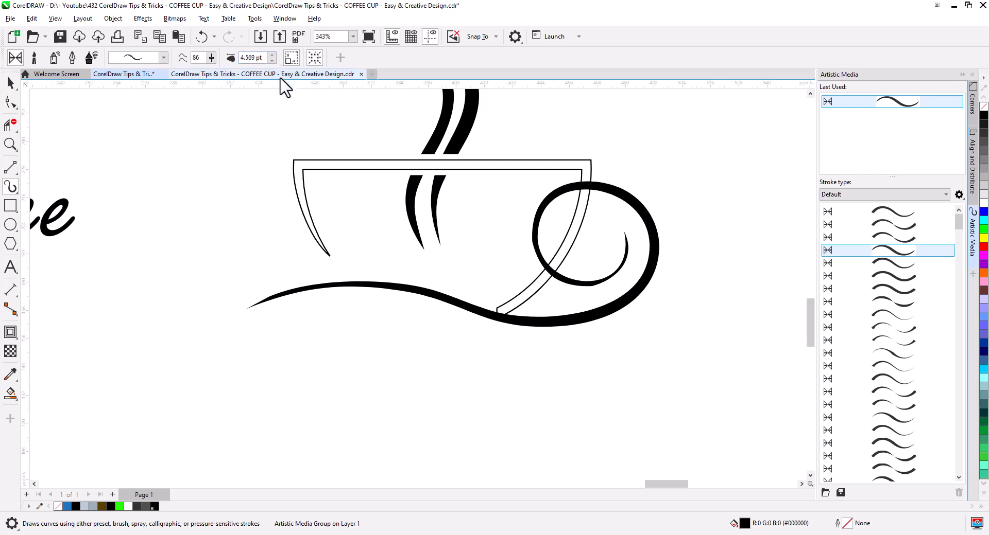
double_click(250, 58)
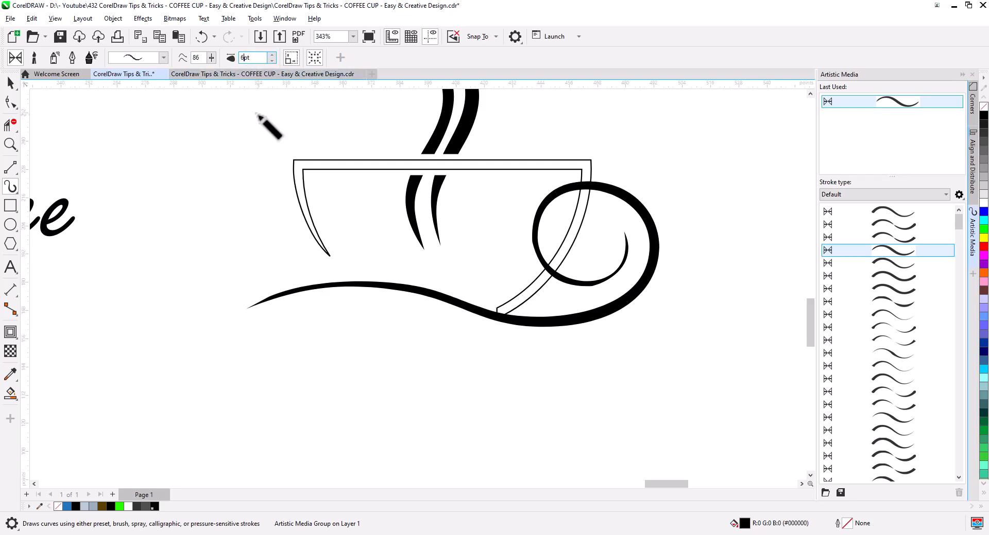
text(6)
key(Return)
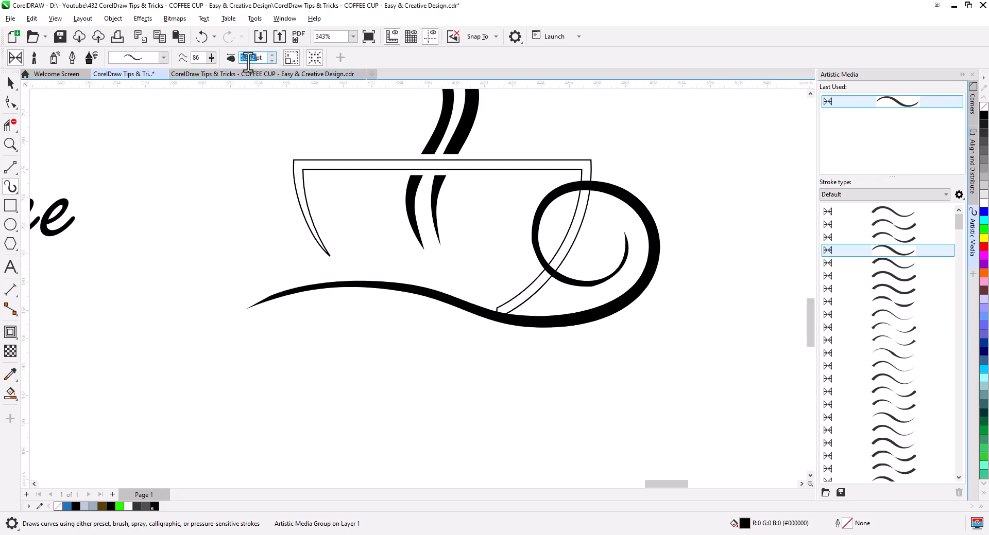
key(Return)
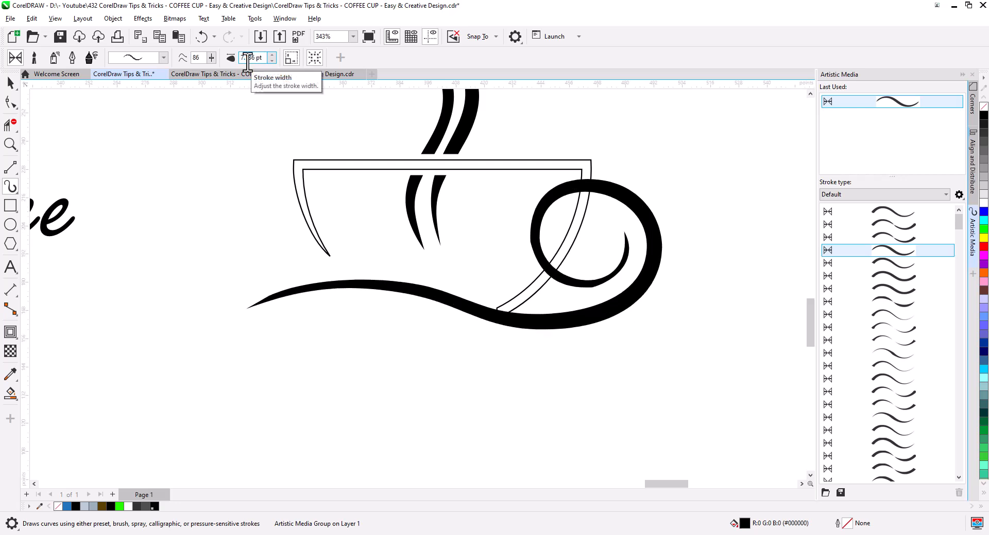
Step: Delete the node at the lower inside of the handle loop from the brush stroke's path
click(10, 102)
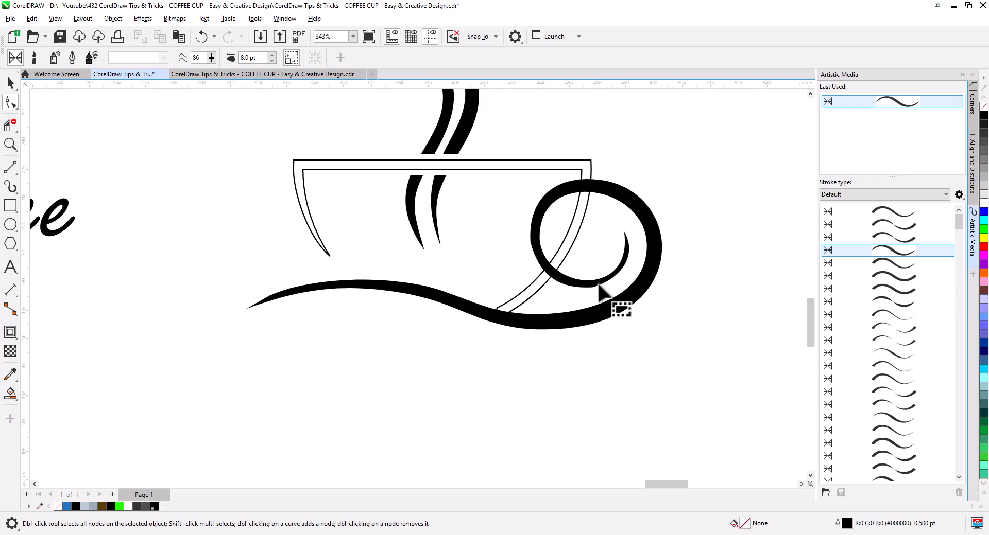
click(629, 305)
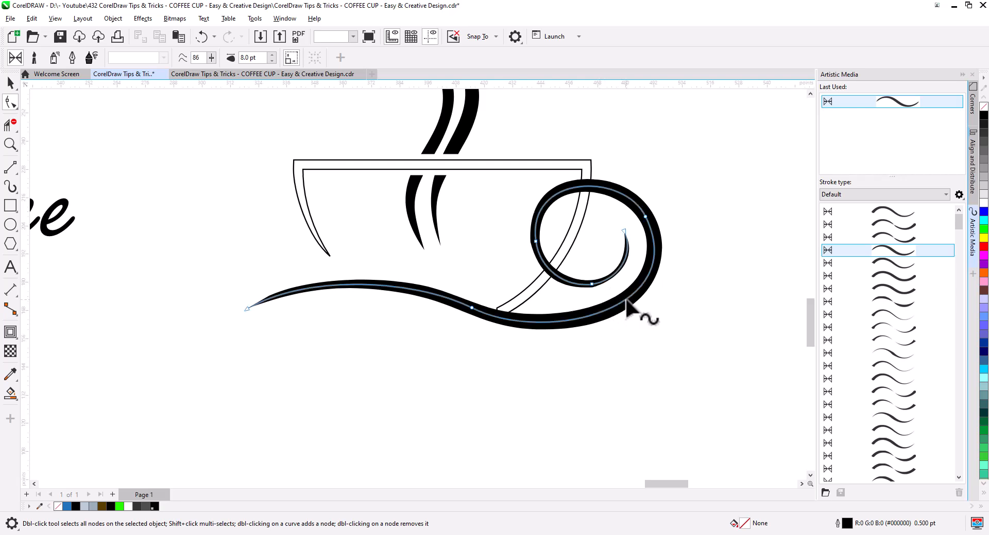
double_click(592, 284)
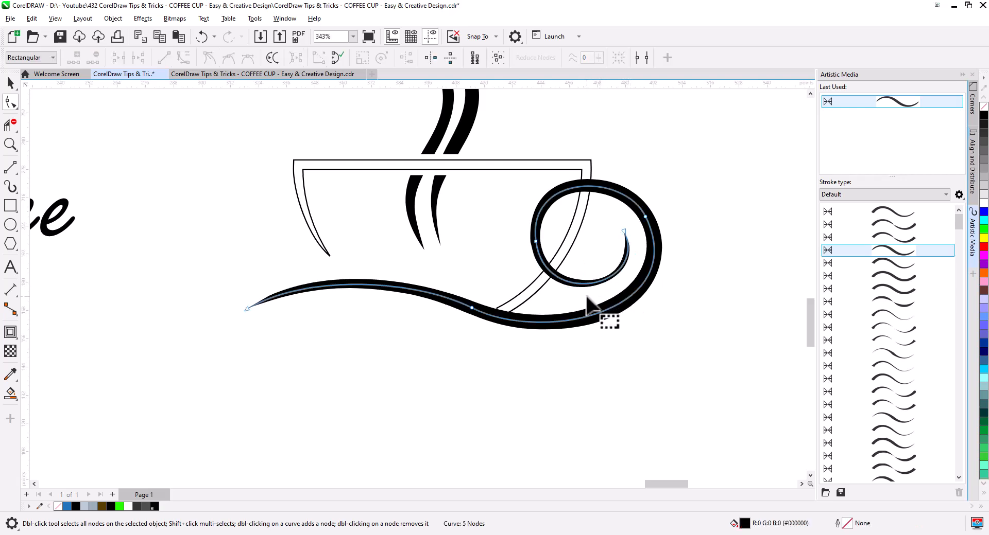
key(space)
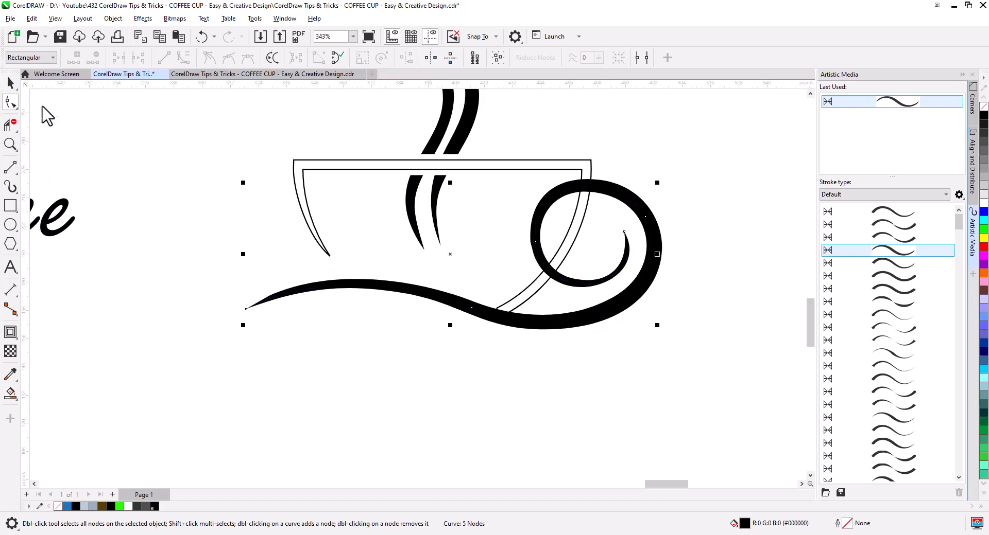
Step: Break the handle's Artistic Media group apart and delete the leftover control path, keeping the black stroke shape
right_click(512, 326)
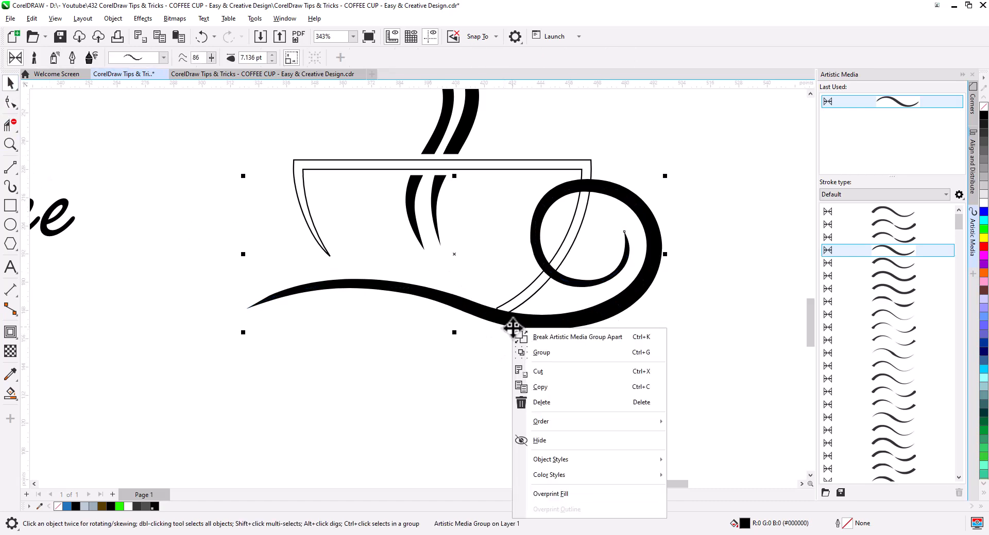
click(541, 347)
click(543, 326)
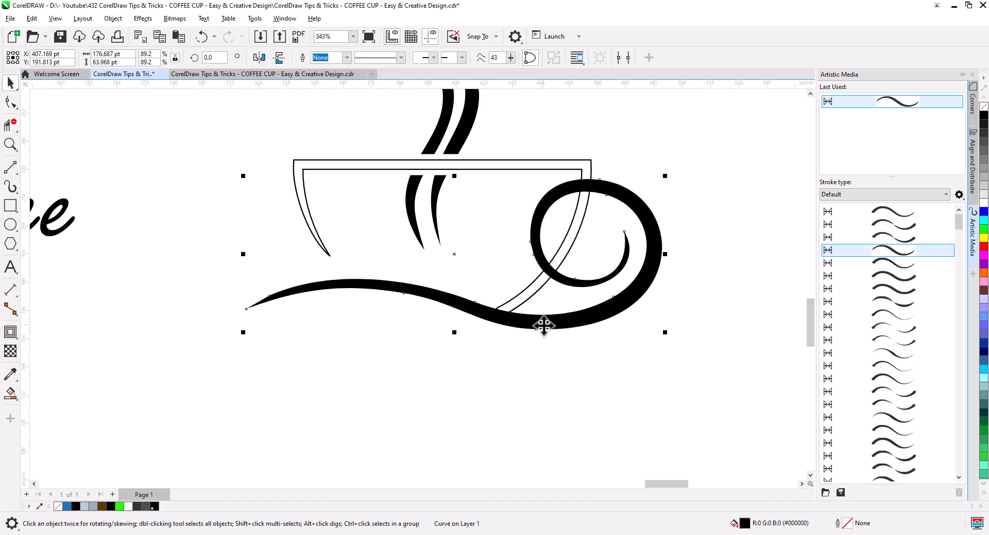
click(582, 346)
click(604, 315)
click(604, 271)
click(570, 282)
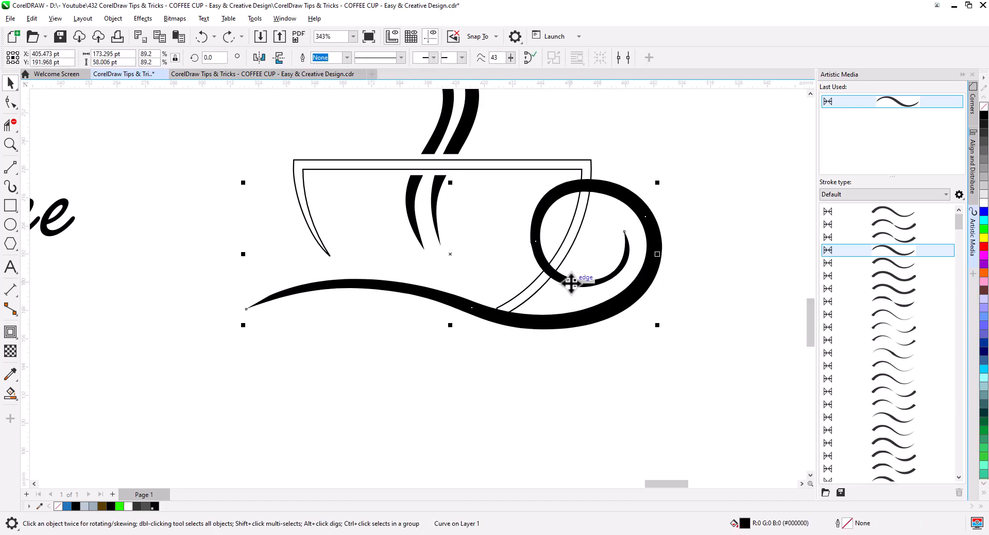
drag(569, 281, 647, 323)
click(652, 346)
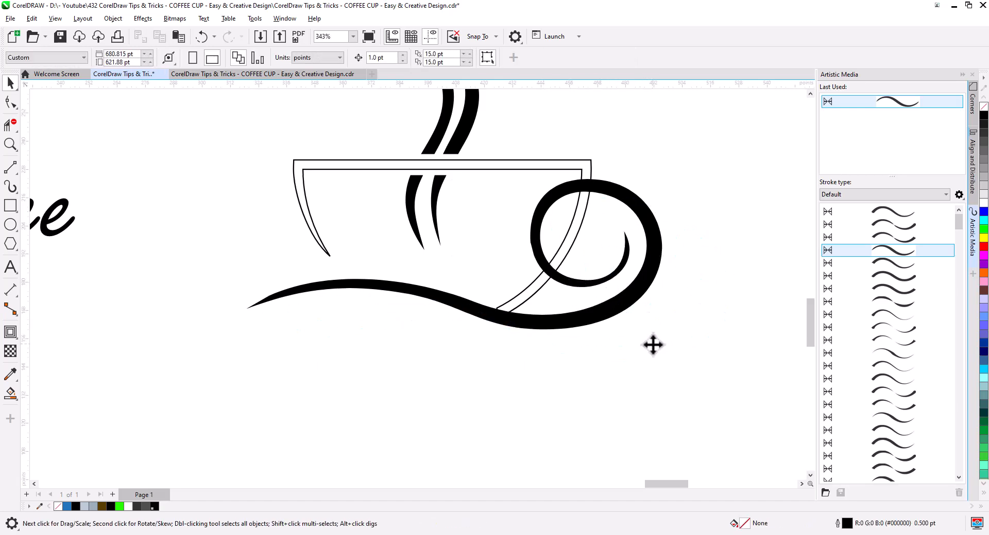
Step: Move the handle stroke up about 2 pt and shift the cup outline's lower corner node inside the stroke
click(627, 302)
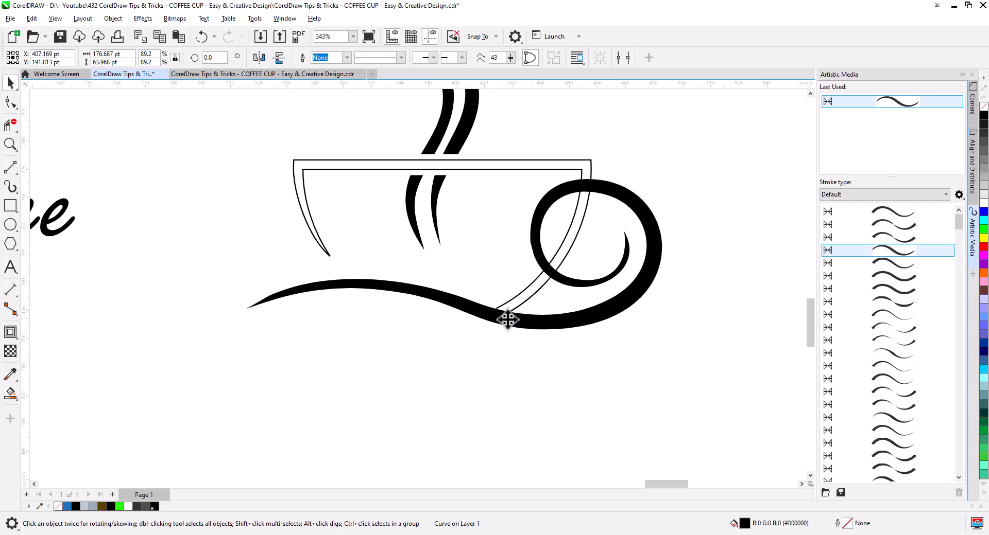
drag(508, 321, 507, 316)
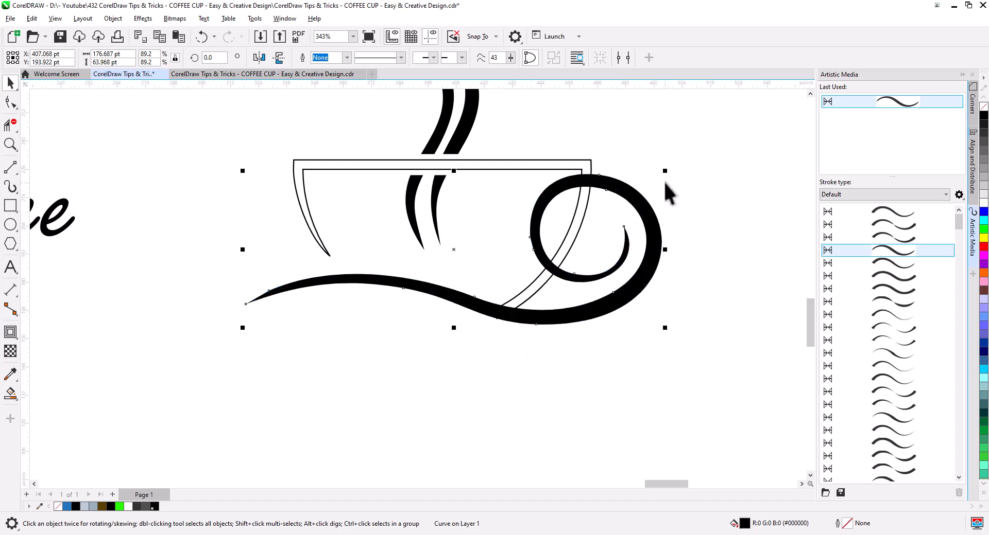
scroll(505, 324, up, 4)
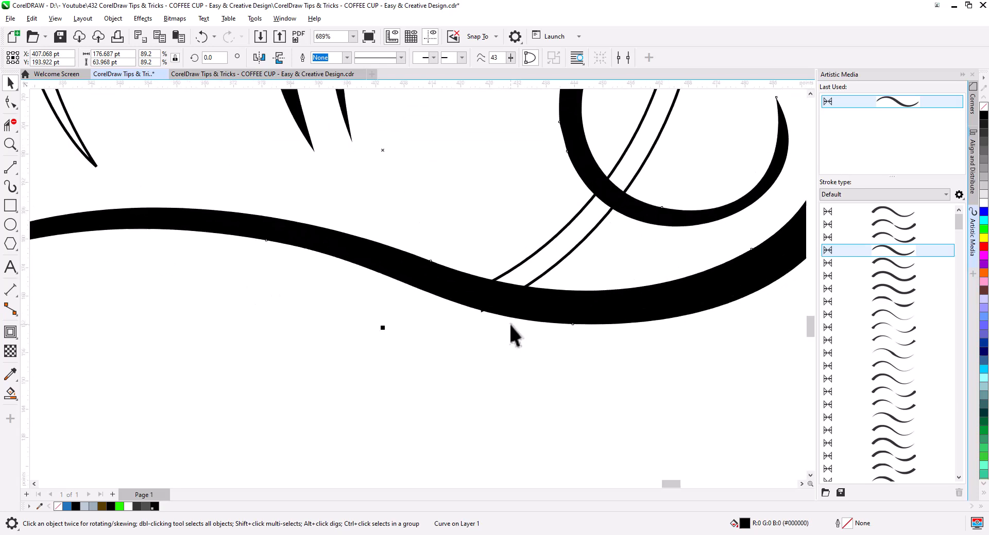
click(530, 274)
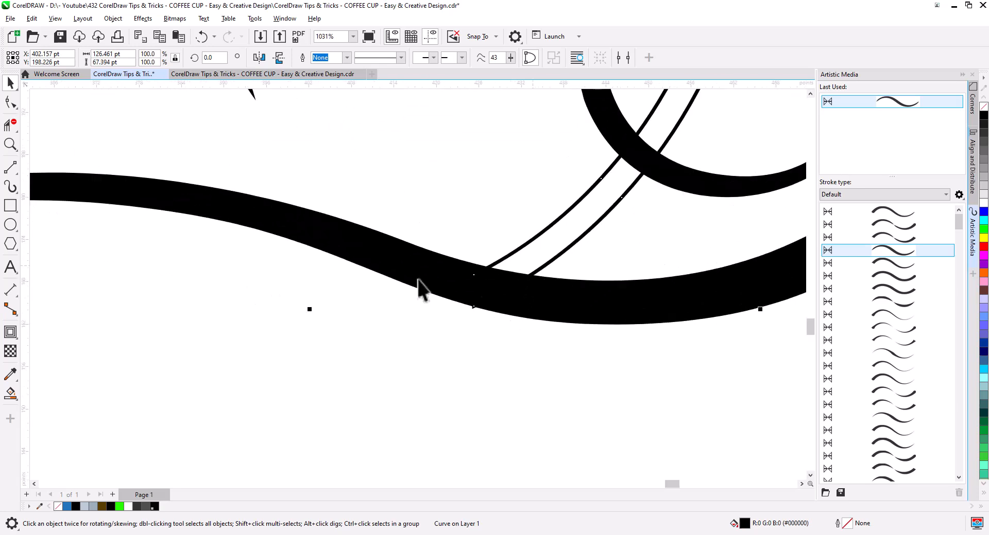
click(10, 102)
drag(473, 306, 481, 300)
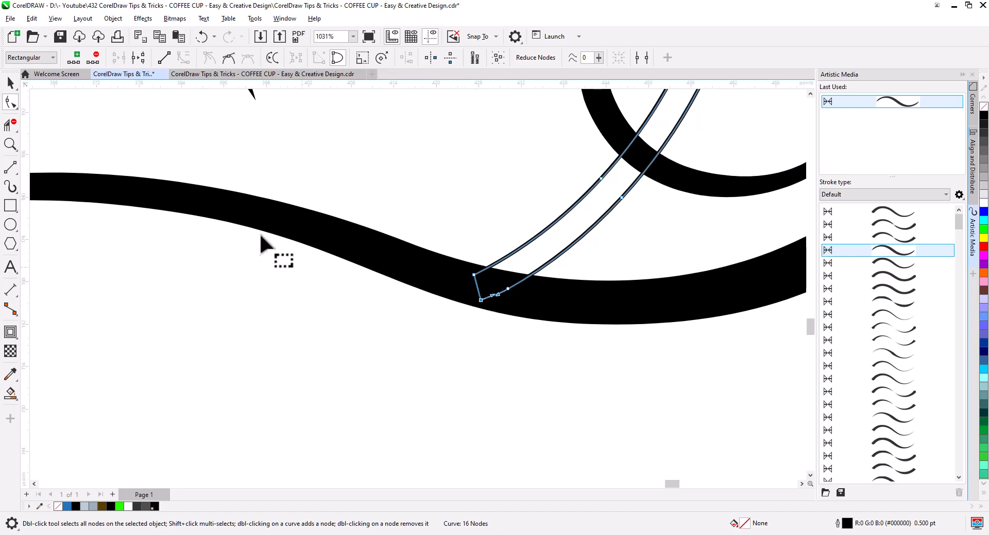
click(10, 83)
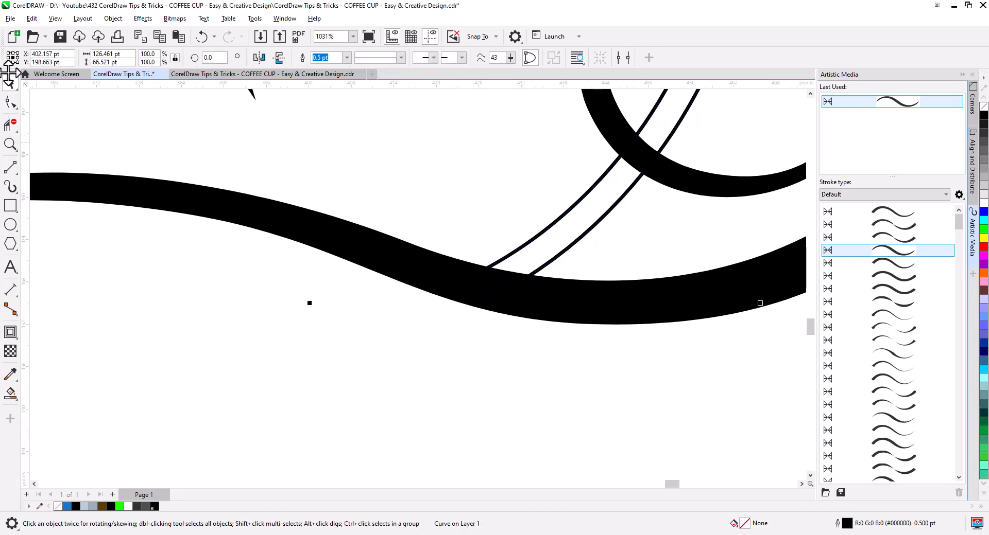
Step: Fill the cup shape with the blue colour and remove its outline
scroll(453, 296, down, 5)
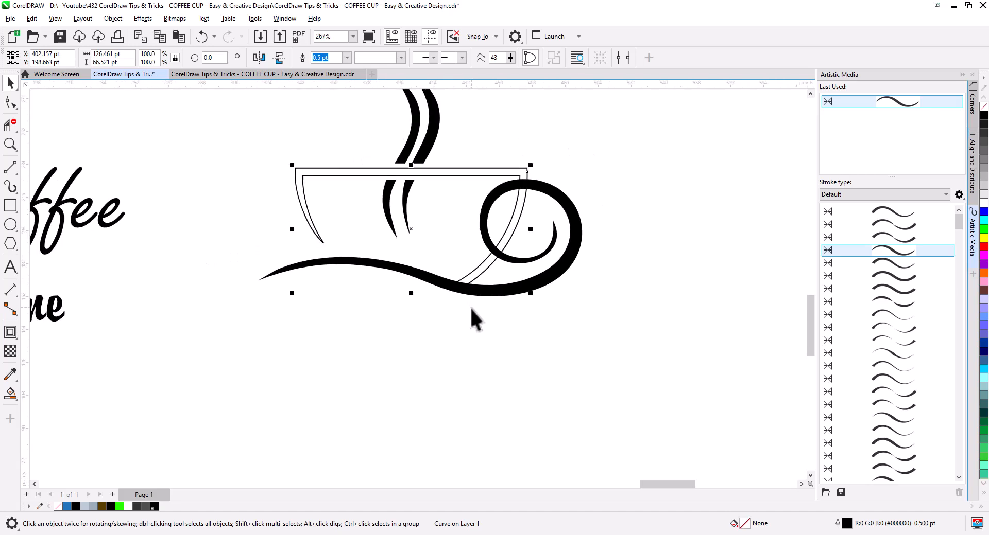
drag(470, 307, 514, 343)
scroll(513, 343, down, 1)
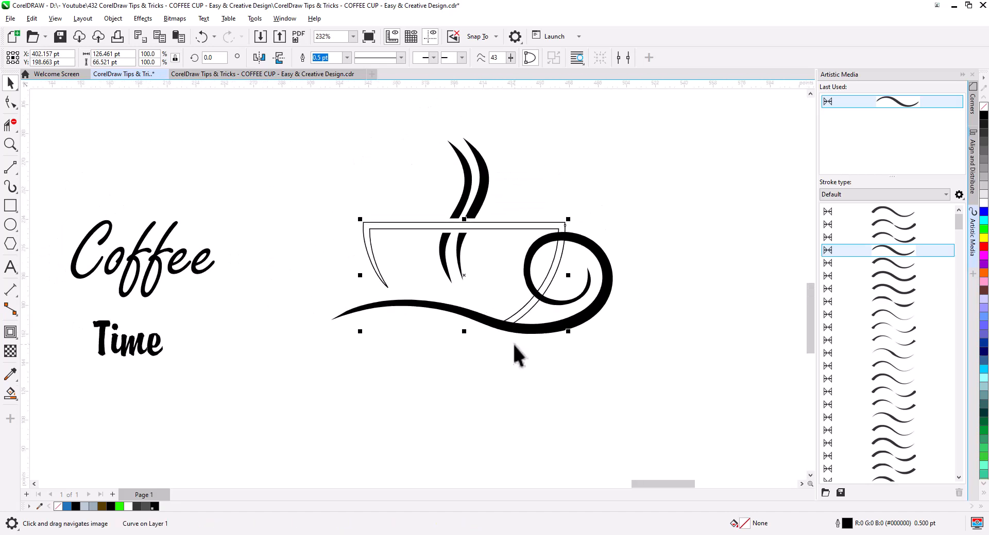
click(11, 83)
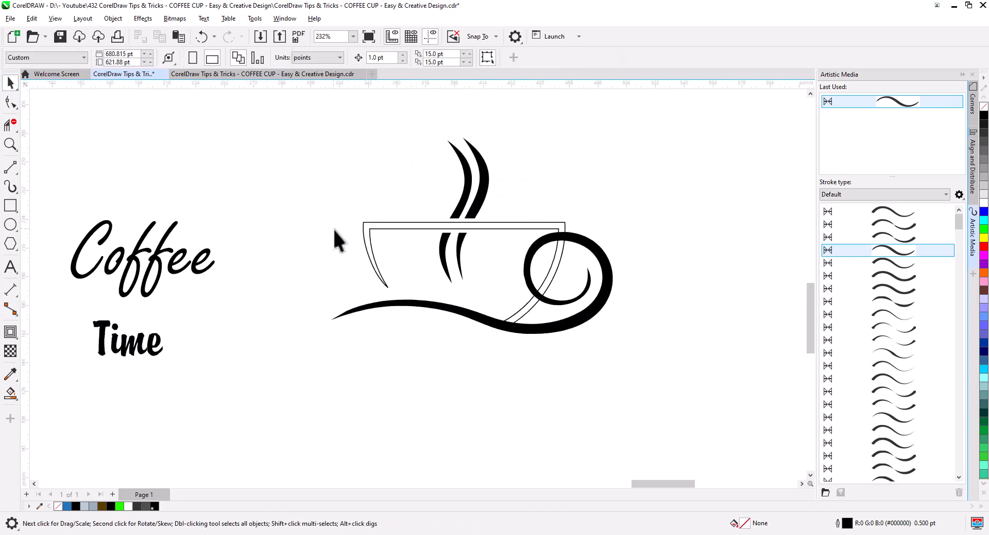
click(67, 507)
click(467, 354)
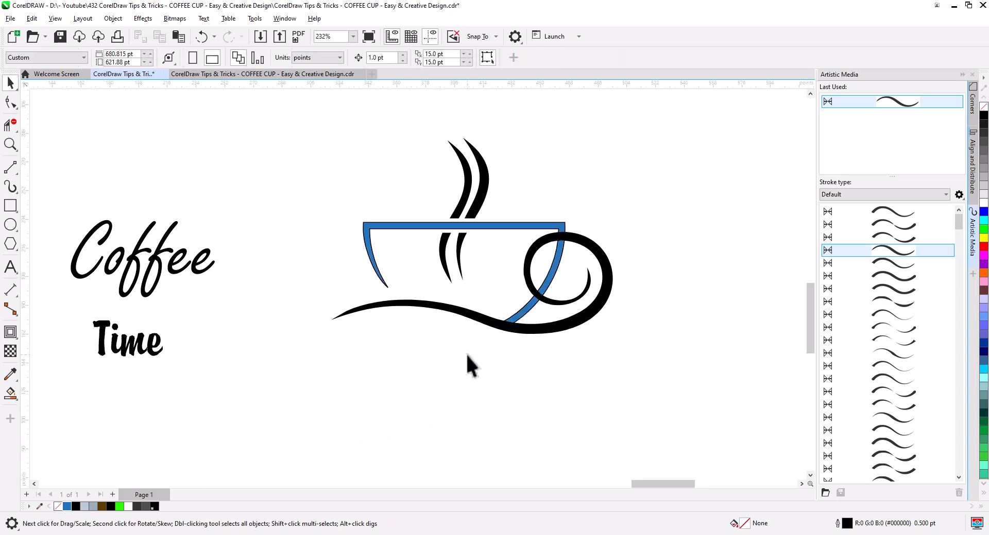
click(497, 228)
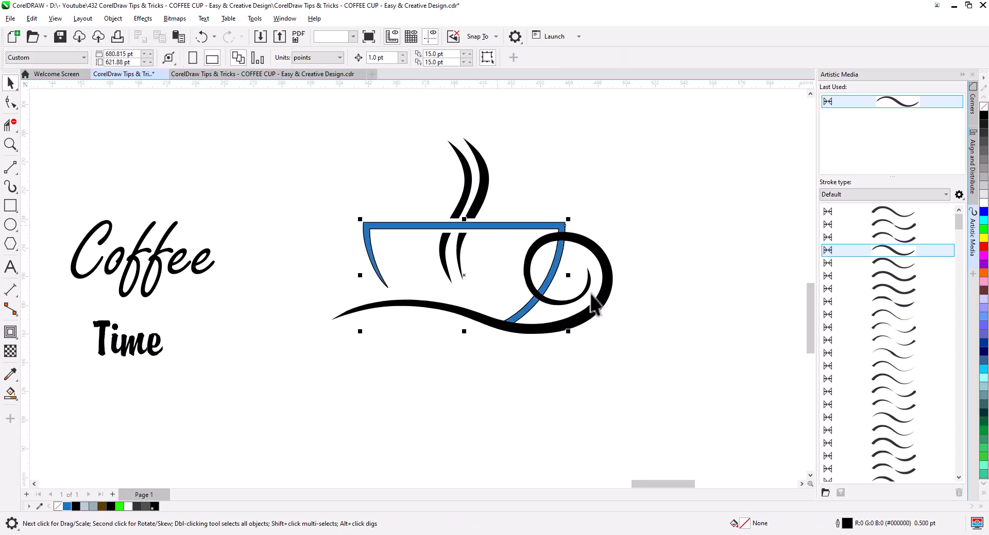
right_click(982, 107)
click(561, 365)
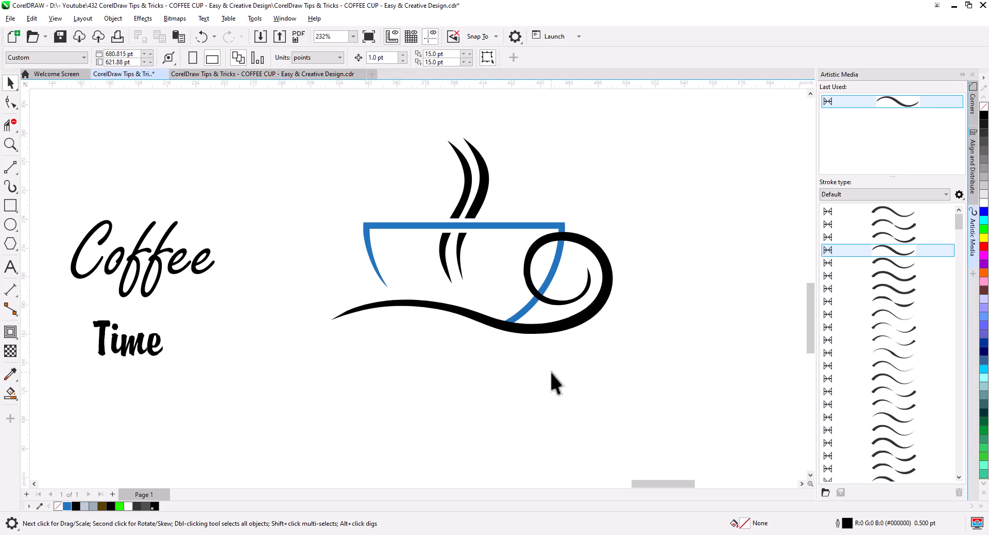
Step: Place the word "Coffee" beneath the cup and enlarge it proportionally to 79.715 pt
scroll(554, 357, down, 2)
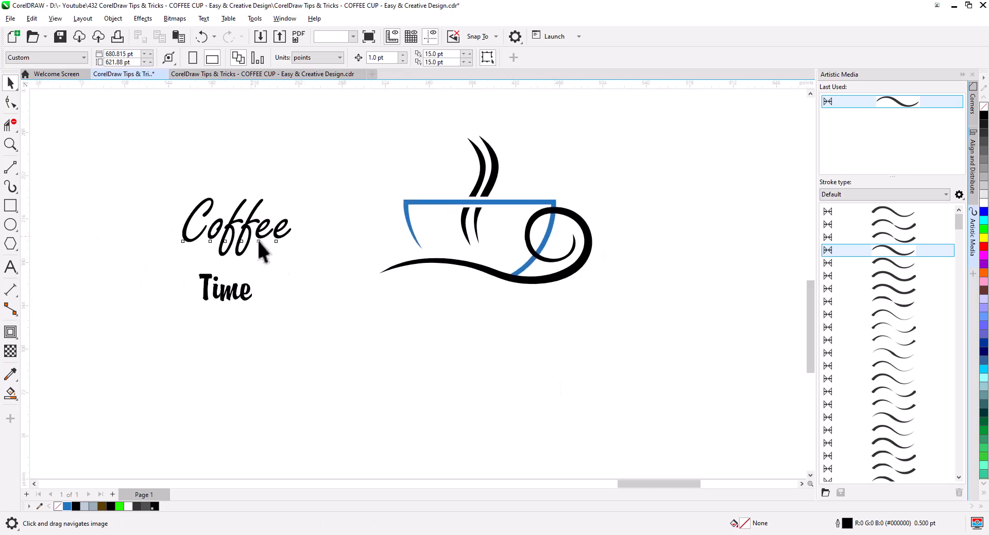
drag(257, 239, 463, 313)
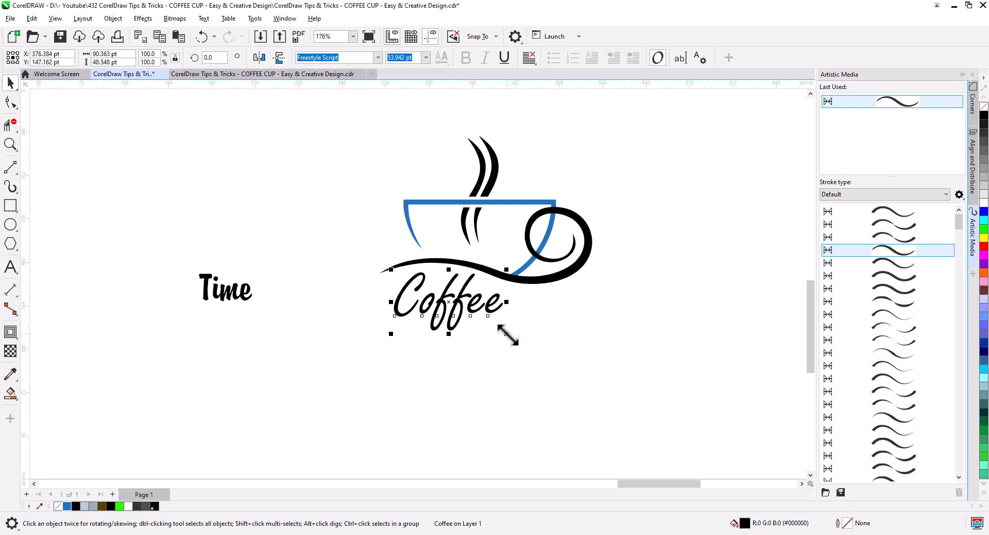
drag(507, 335, 559, 363)
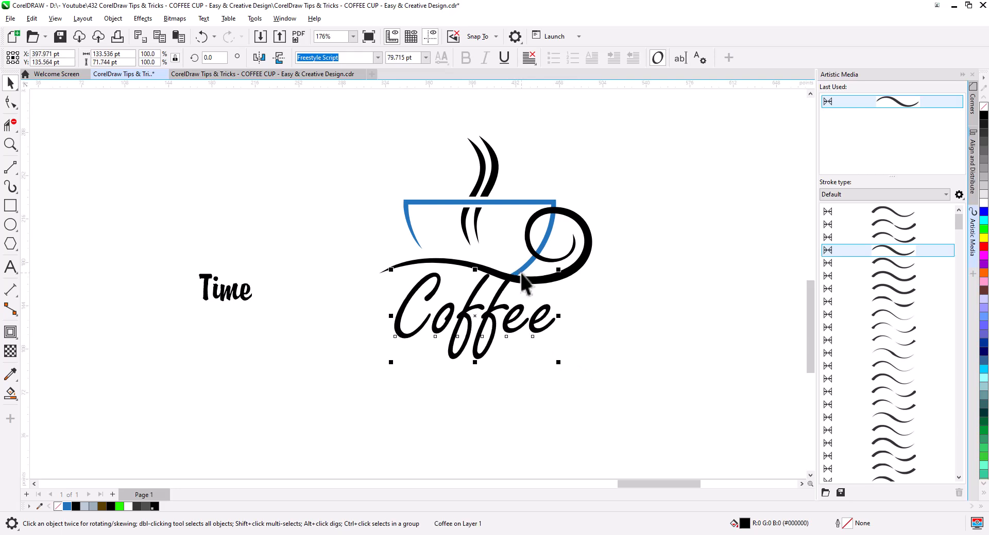
Step: Align the word "Coffee" and the blue cup shape on their horizontal centers
shift+click(480, 204)
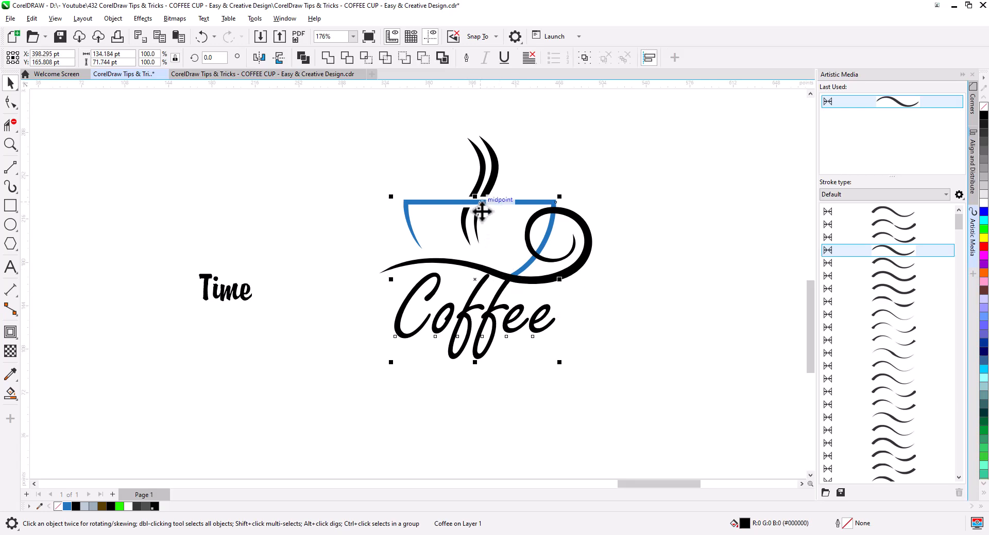
click(969, 164)
click(840, 104)
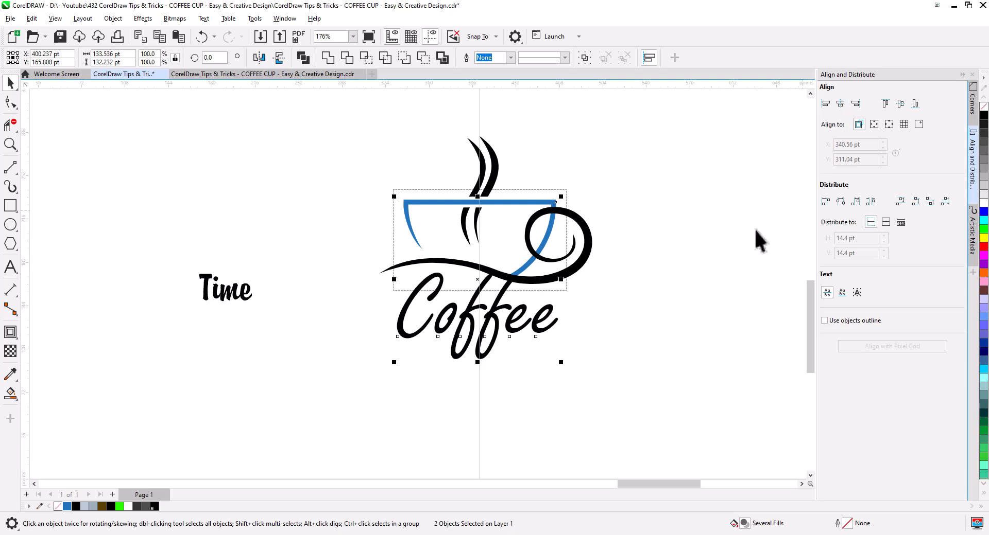
click(647, 320)
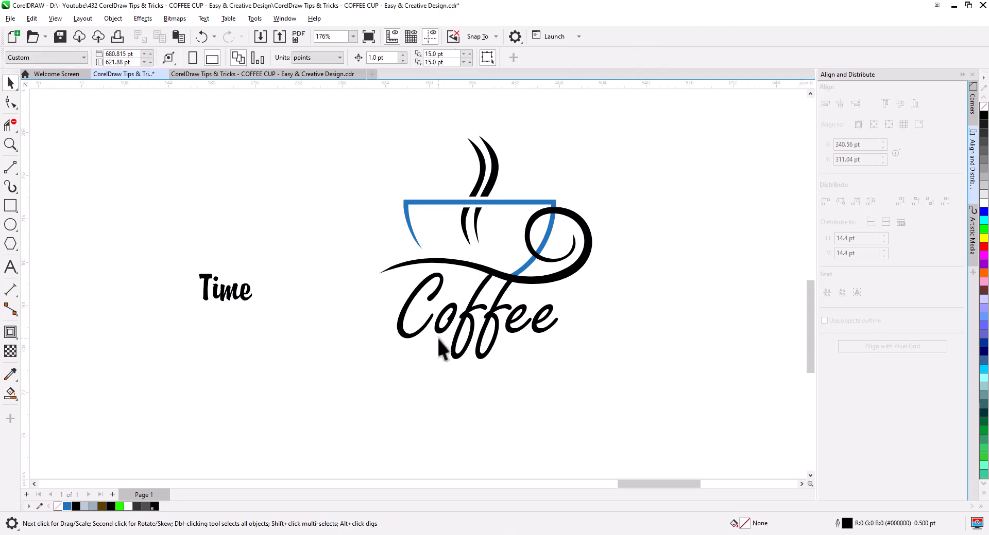
Step: Convert the "Coffee" text to curves
click(10, 102)
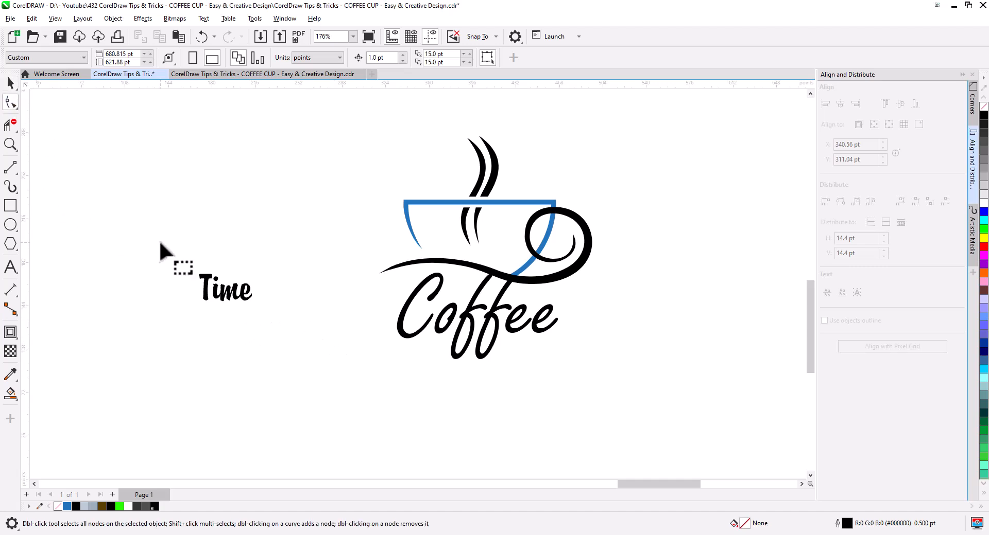
click(18, 85)
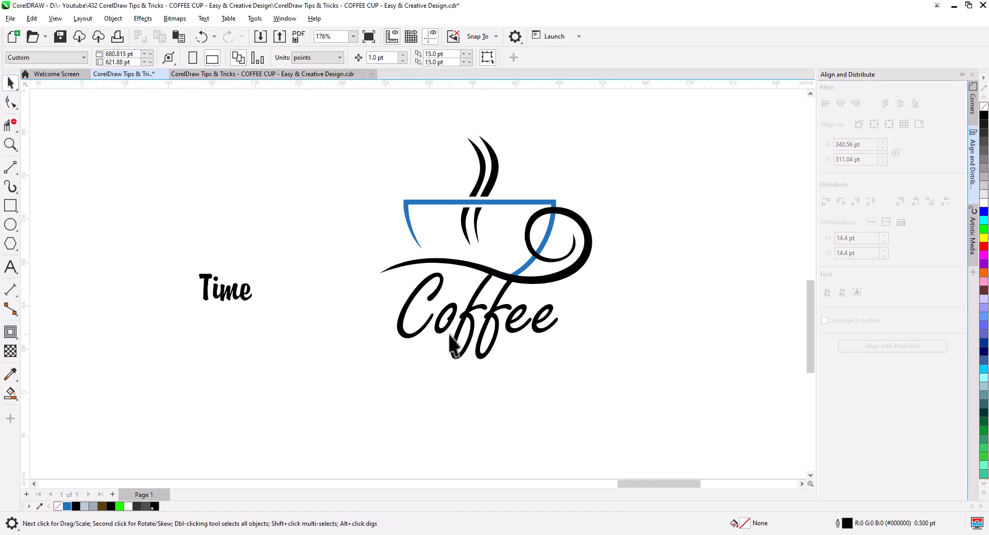
right_click(469, 357)
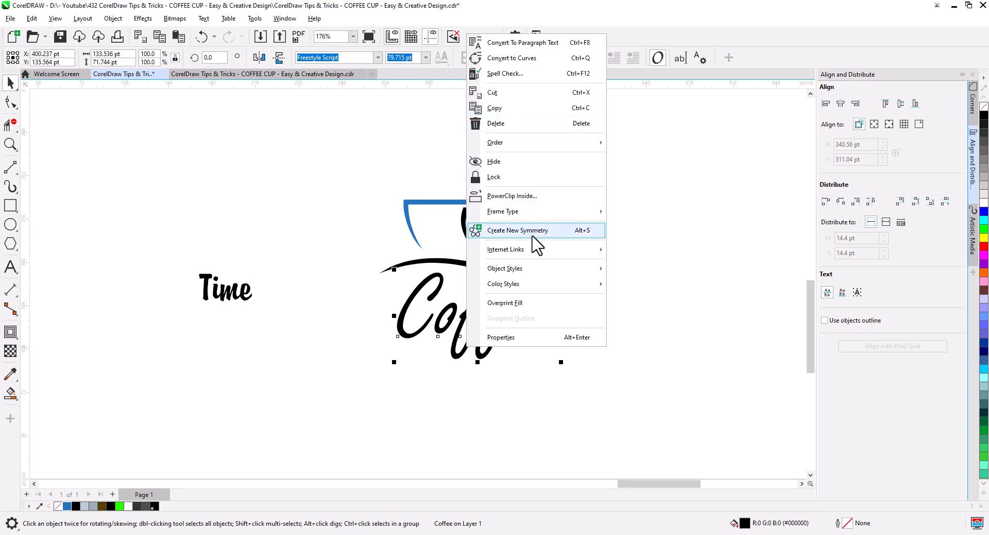
click(523, 59)
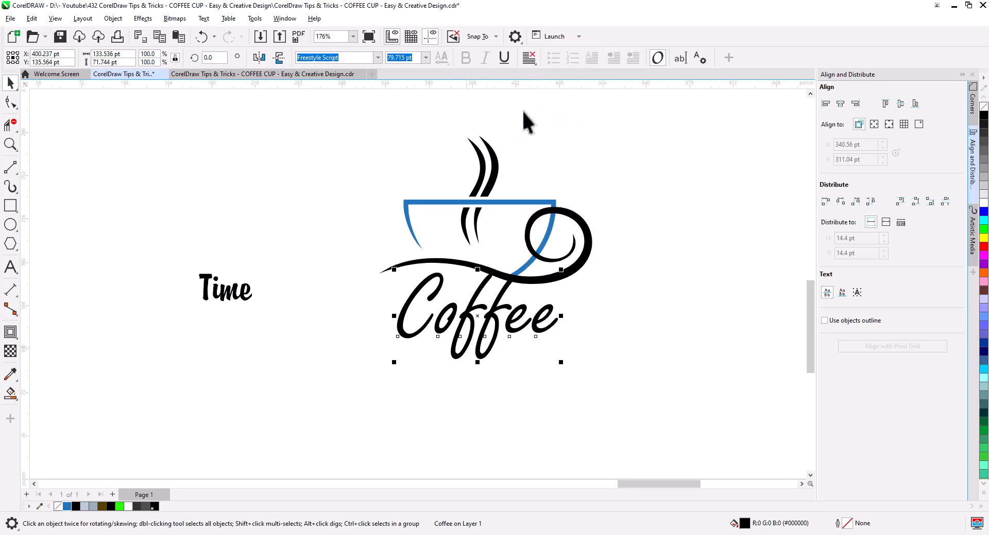
click(570, 371)
scroll(510, 325, up, 2)
scroll(508, 317, up, 1)
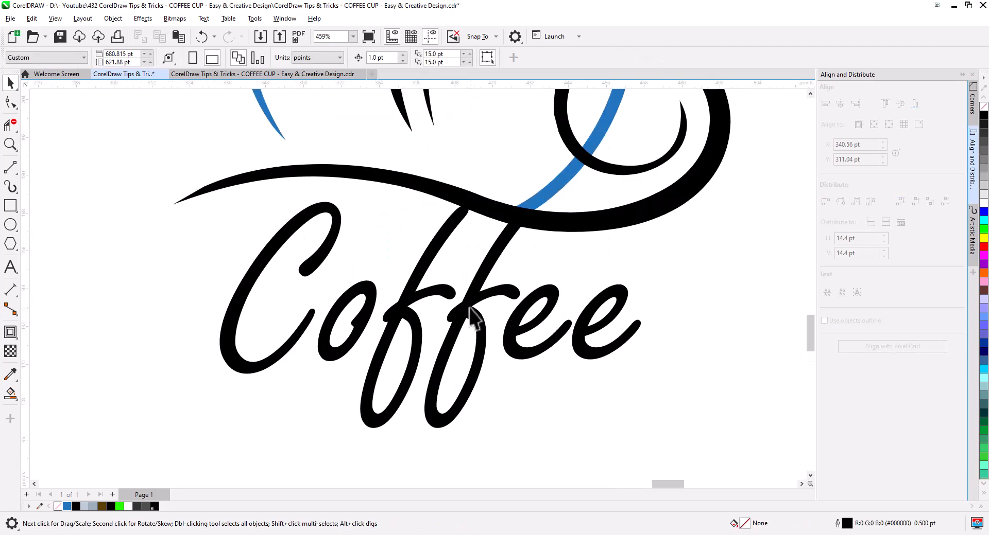
Step: Select the nodes of the letters "C" and "o" in the "Coffee" curves and move them up toward the brush stroke
click(388, 336)
click(11, 102)
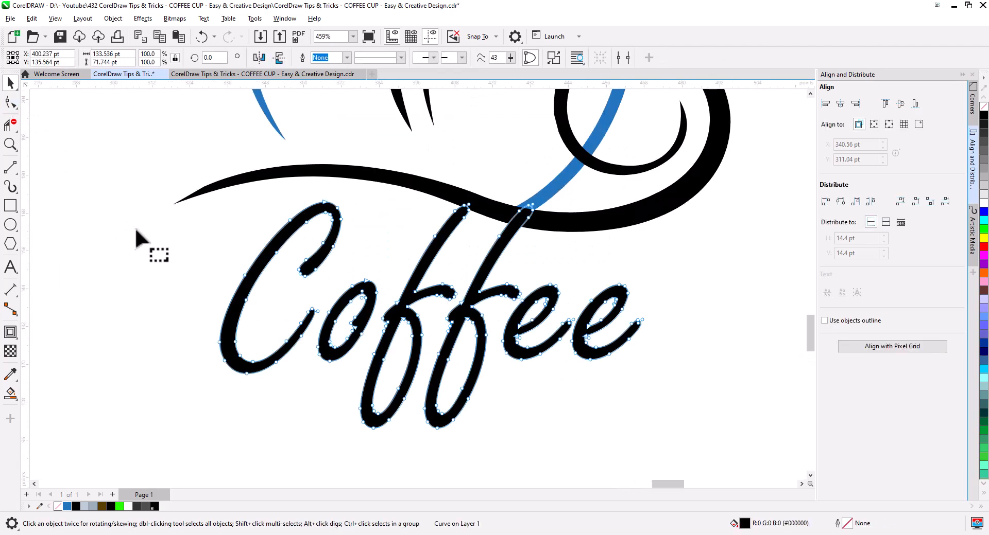
key(alt)
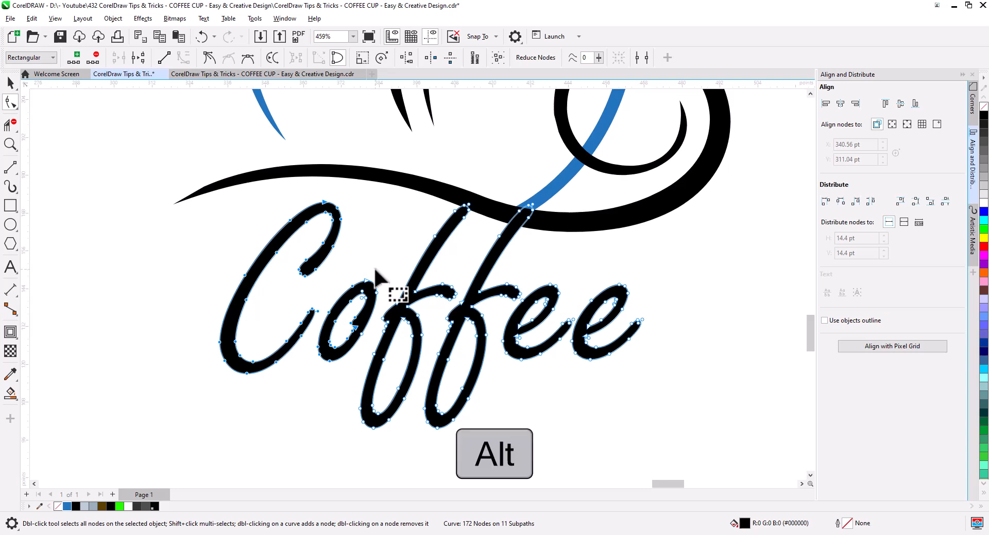
mouse_move(375, 269)
mouse_down()
mouse_move(383, 299)
mouse_move(363, 352)
mouse_move(238, 398)
mouse_move(185, 260)
mouse_move(305, 198)
mouse_move(372, 222)
mouse_move(394, 309)
mouse_up()
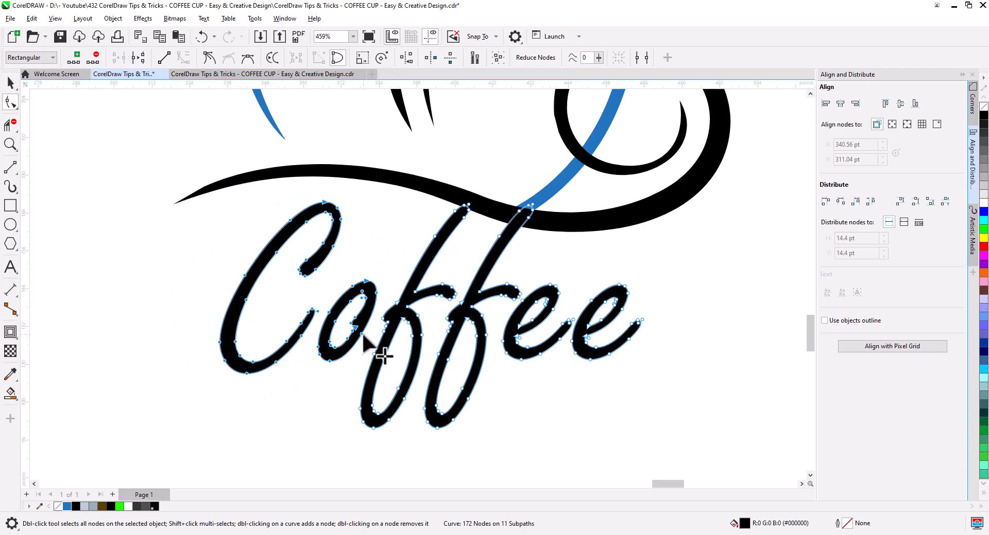
drag(361, 339, 364, 313)
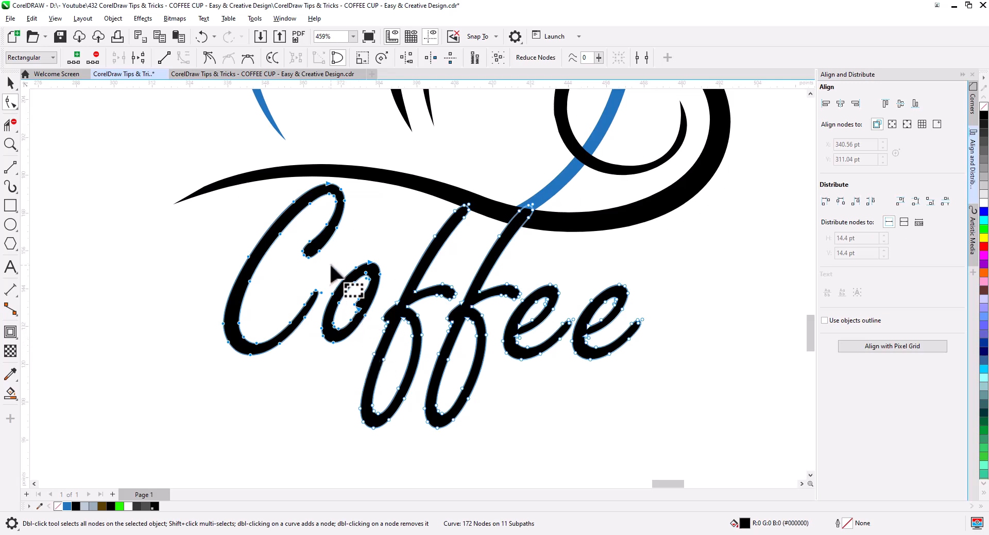
Step: Select only the nodes of the letter "o" and move them down to line up with the "ff"
key(alt)
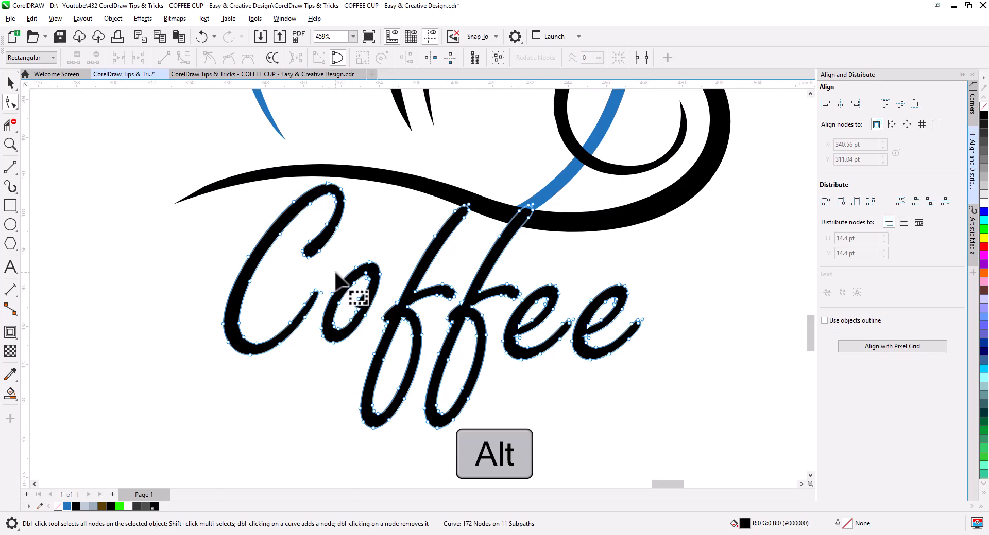
mouse_move(335, 273)
mouse_down()
mouse_move(368, 248)
mouse_move(382, 257)
mouse_move(390, 273)
mouse_move(376, 316)
mouse_up()
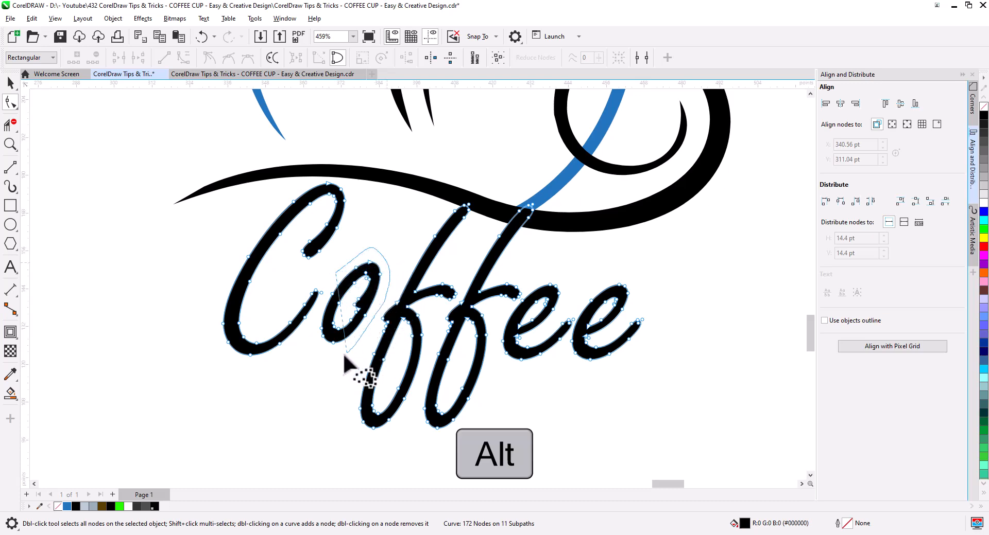
mouse_move(344, 355)
mouse_down()
mouse_move(312, 337)
mouse_move(331, 285)
mouse_move(364, 332)
mouse_up()
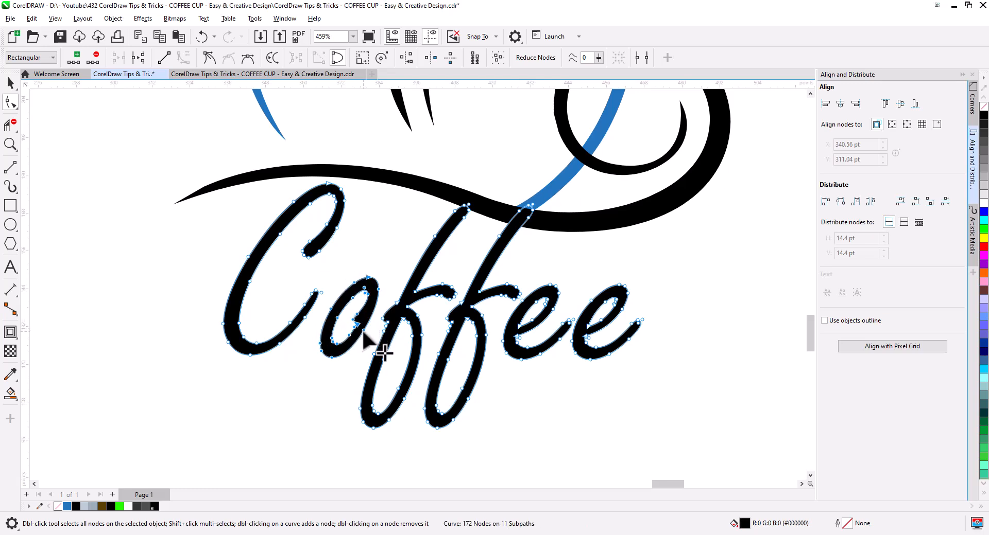
scroll(340, 324, down, 3)
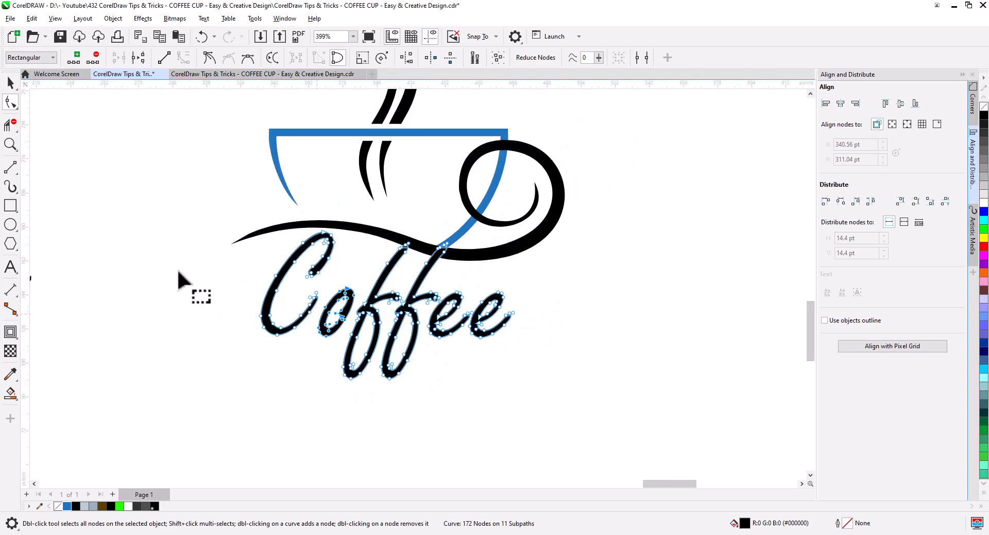
Step: Place the word "Time" beneath the "C" of "Coffee" and reduce its height to 83.7 %
click(11, 83)
click(211, 314)
scroll(269, 363, down, 2)
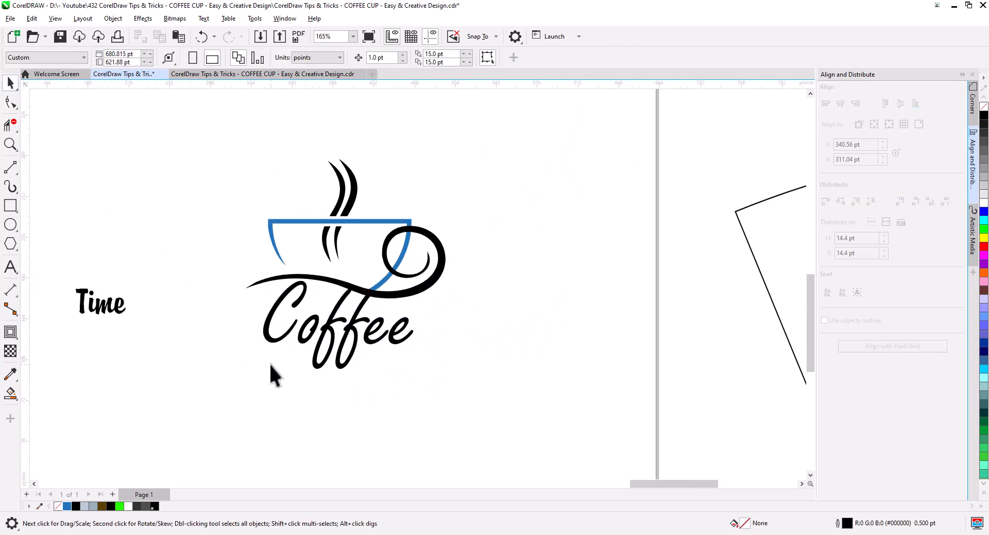
drag(267, 330, 403, 340)
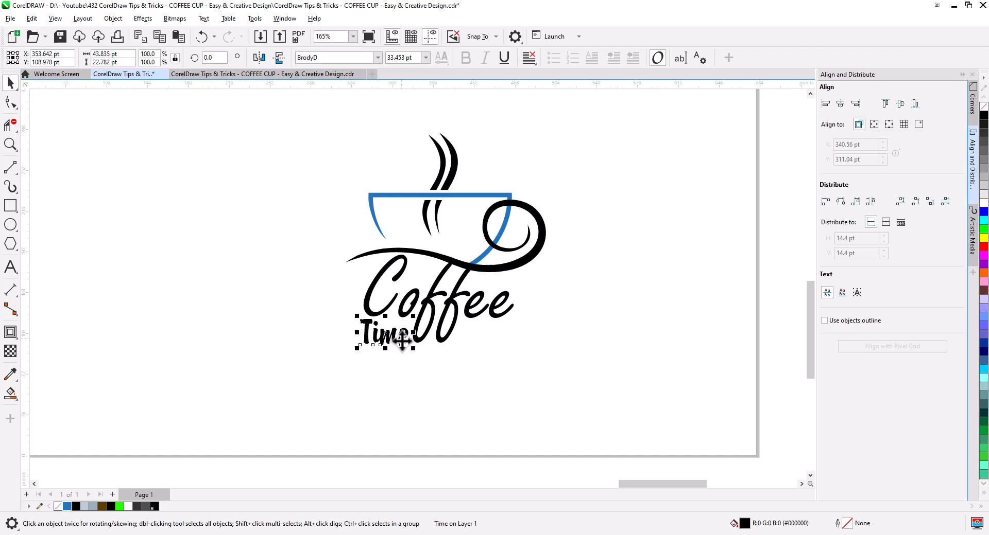
click(506, 353)
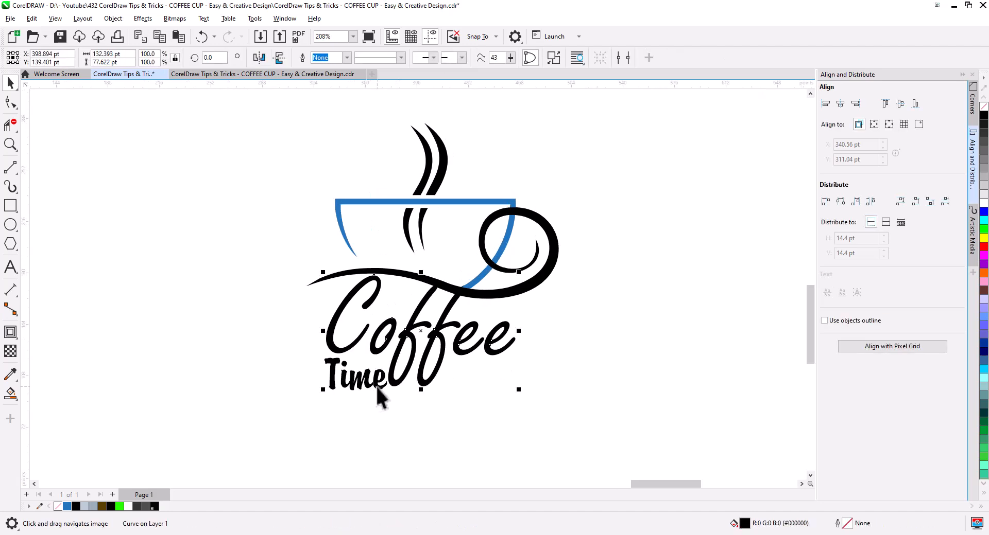
click(376, 387)
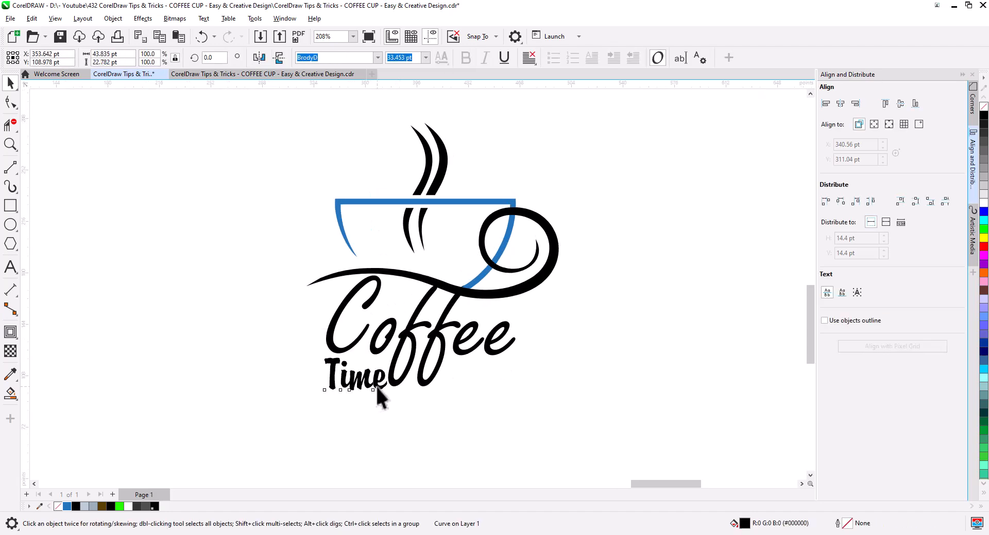
drag(356, 397, 356, 393)
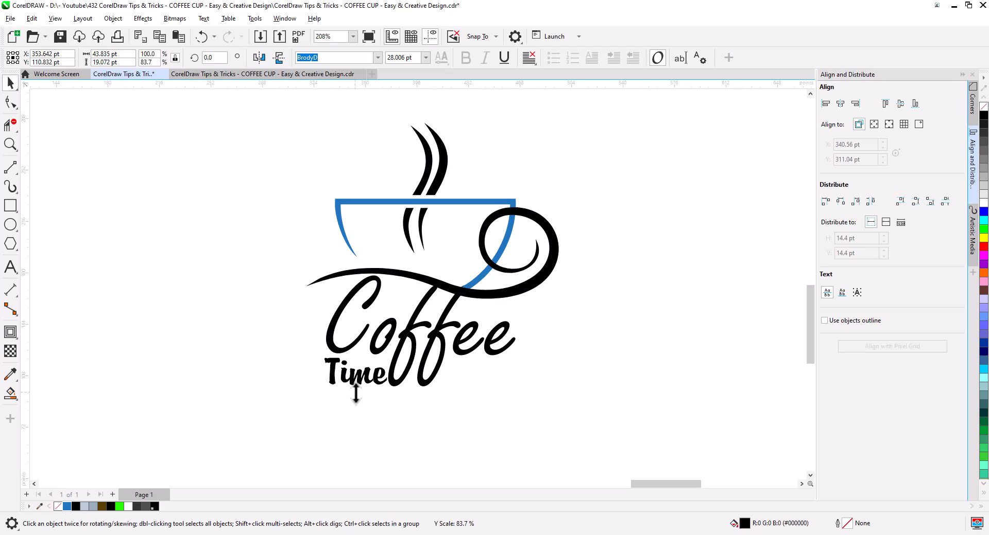
click(407, 412)
scroll(408, 414, down, 5)
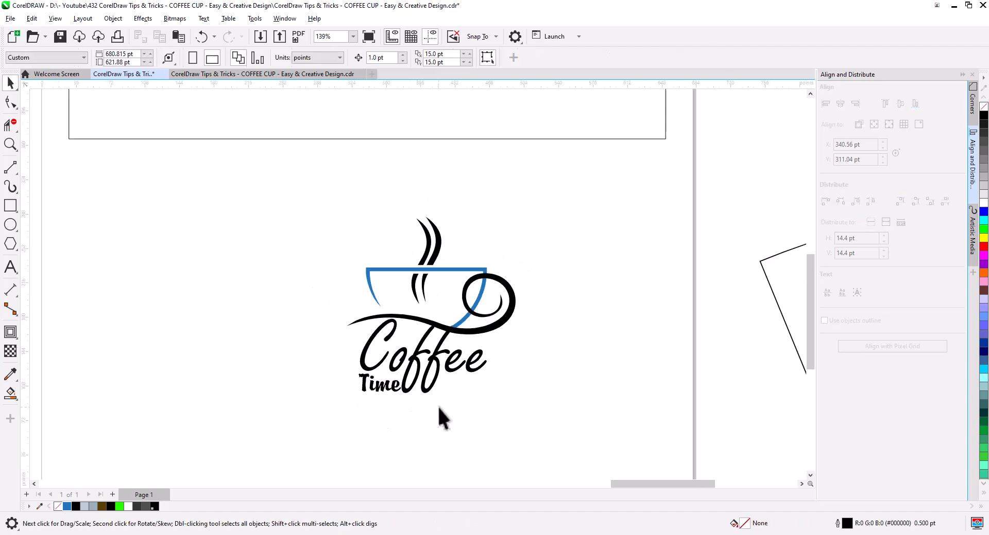
Step: Move the complete logo into the large rectangle and group all its objects
drag(487, 415, 369, 293)
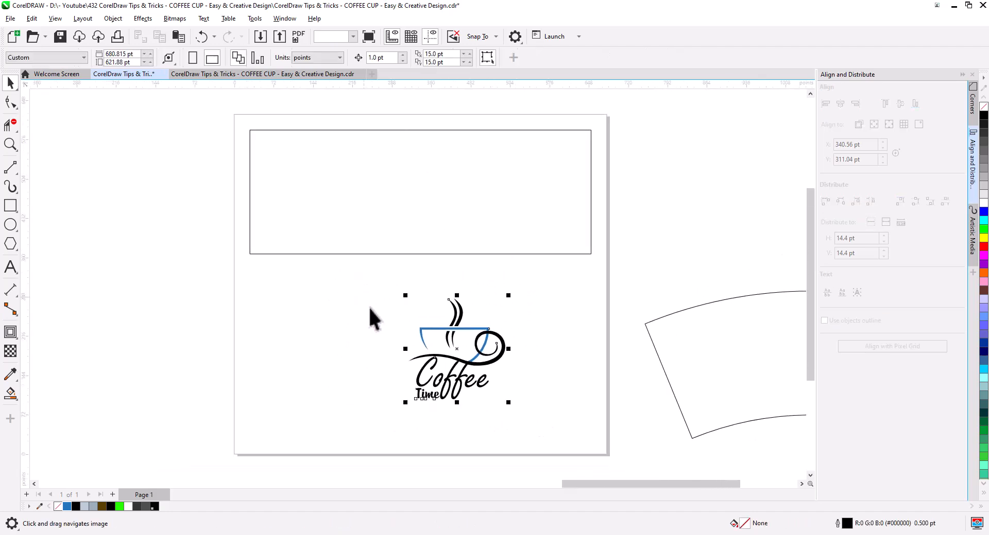
drag(455, 360, 414, 202)
right_click(415, 202)
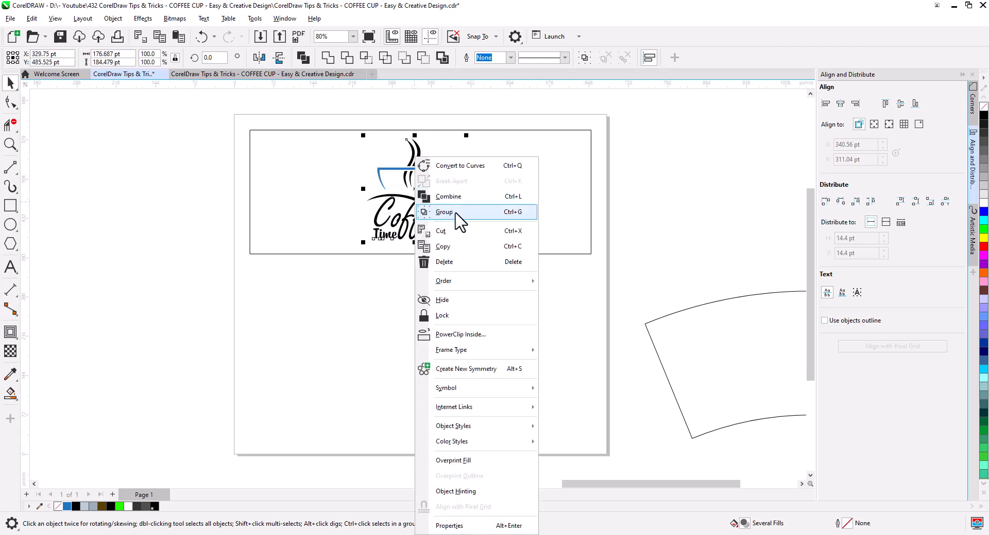
click(455, 212)
Step: Shrink the logo group proportionally to about 104 × 109 pt and center it horizontally and vertically in the rectangle
scroll(454, 233, up, 5)
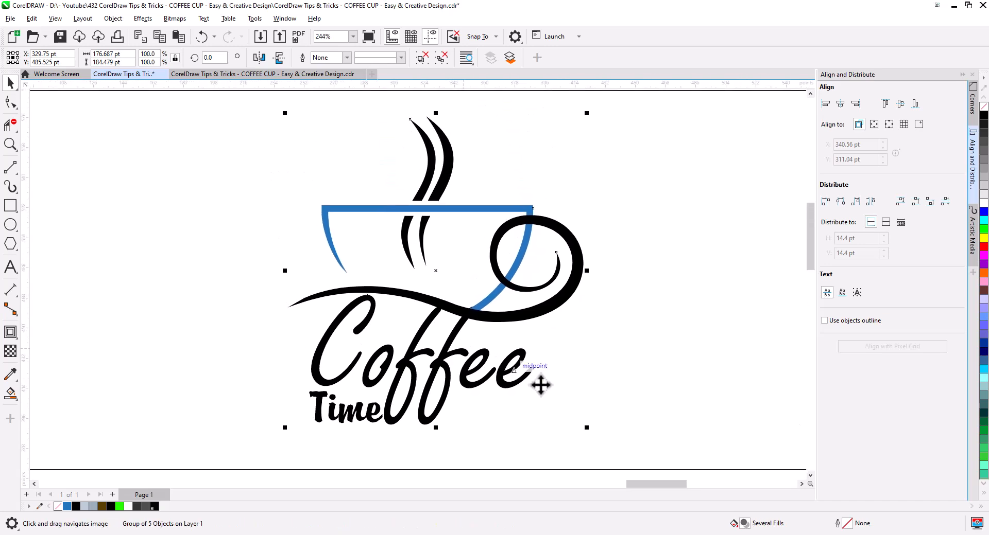
drag(587, 429, 514, 335)
scroll(514, 368, down, 2)
key(ctrl+a)
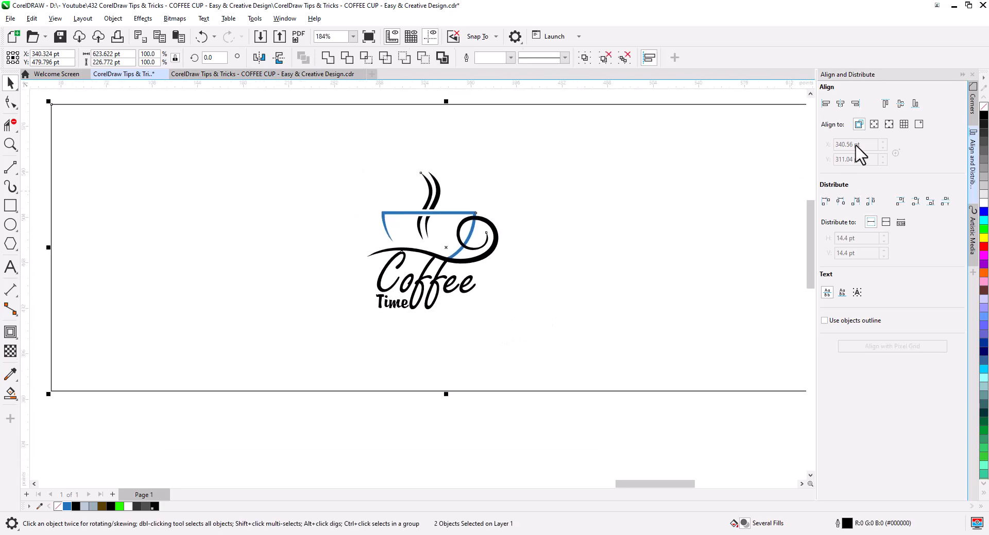
click(840, 104)
click(898, 105)
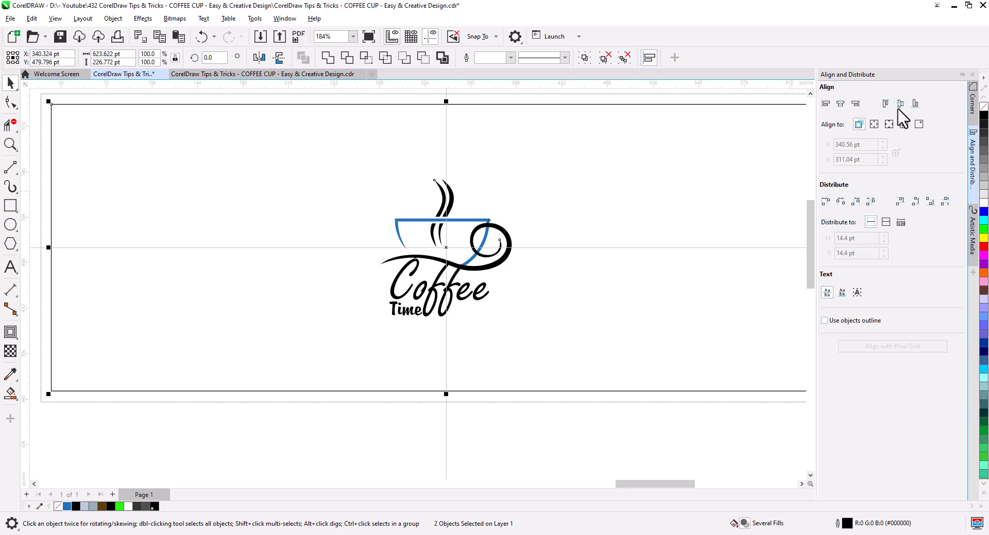
click(498, 348)
scroll(496, 346, down, 2)
drag(517, 351, 466, 373)
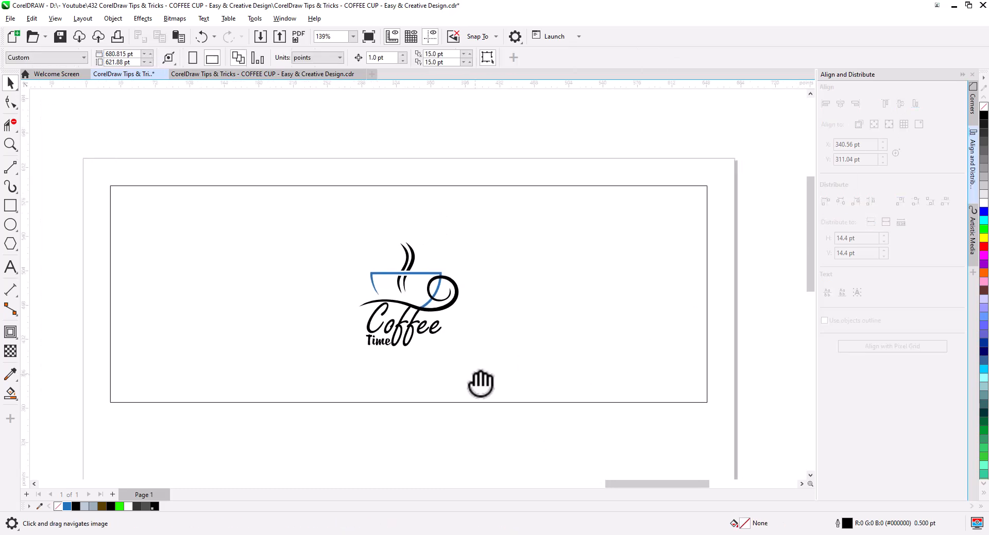
Step: Draw a straight horizontal line about 406 pt long above the rectangle and rotate it to 330°
click(11, 168)
drag(282, 170, 671, 169)
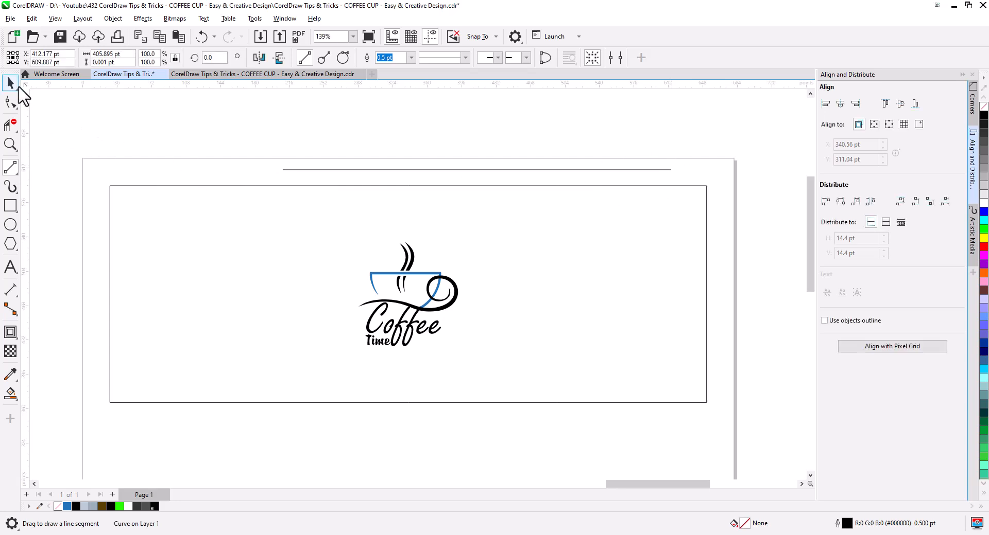
click(11, 84)
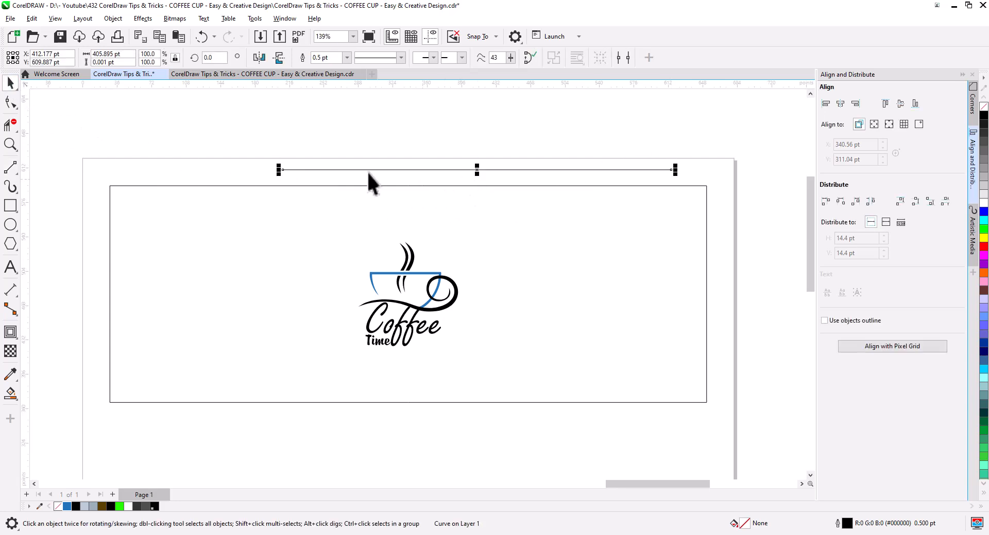
click(439, 171)
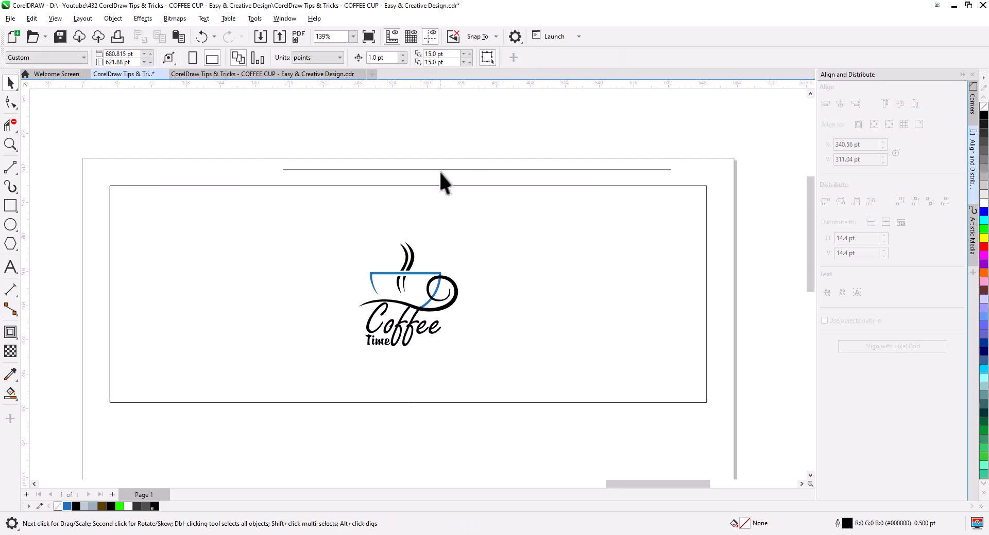
click(443, 170)
click(450, 170)
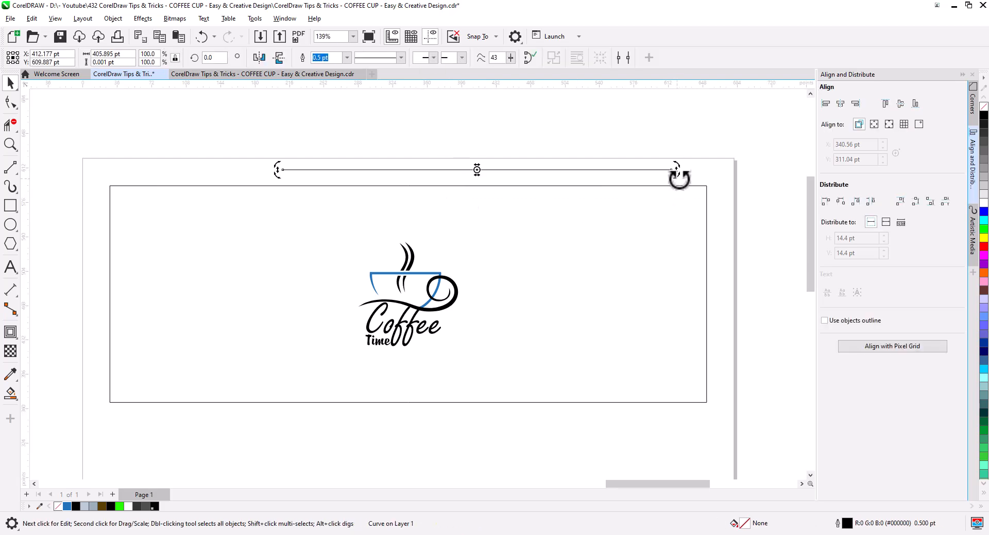
drag(679, 179, 647, 269)
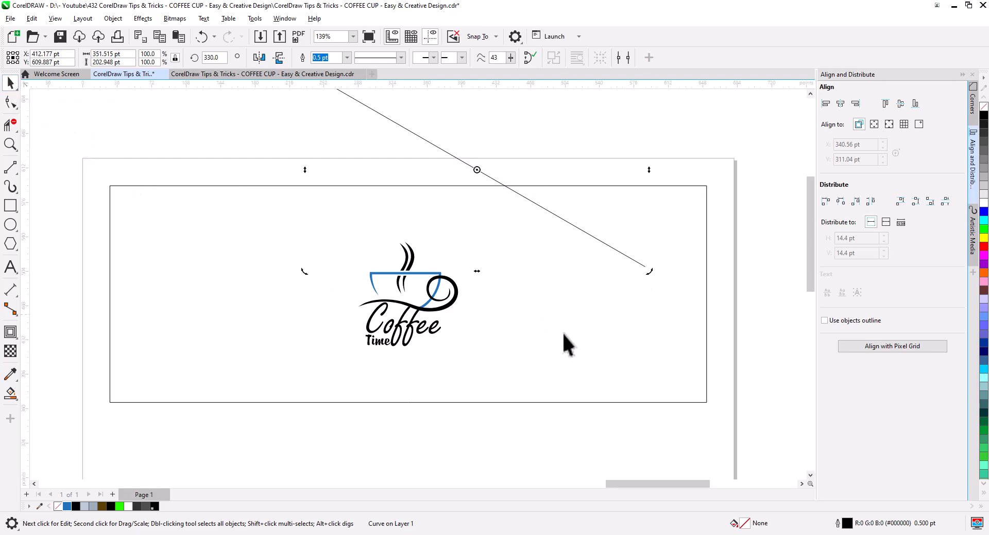
Step: Align the slanted line with the rectangle on both horizontal and vertical centers
shift+click(706, 257)
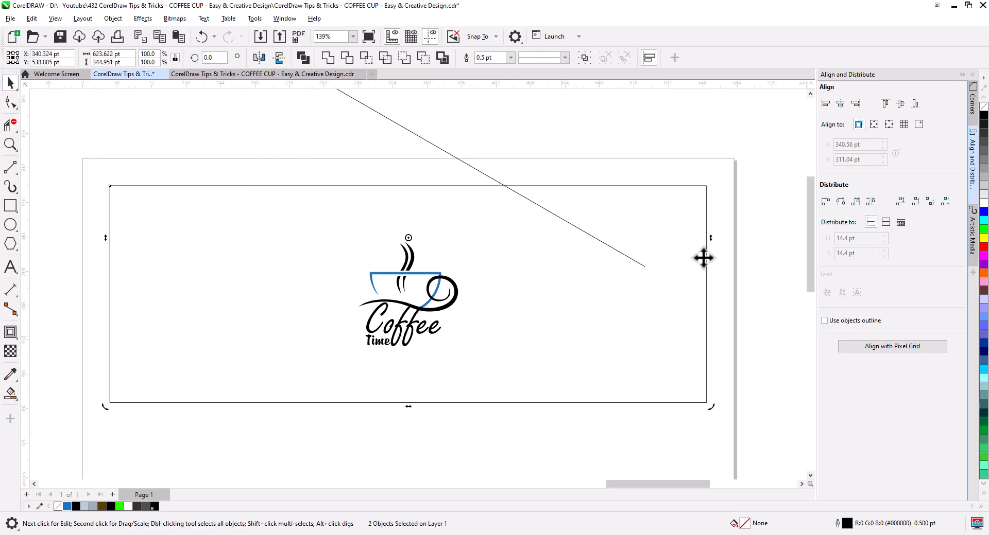
click(900, 104)
click(648, 418)
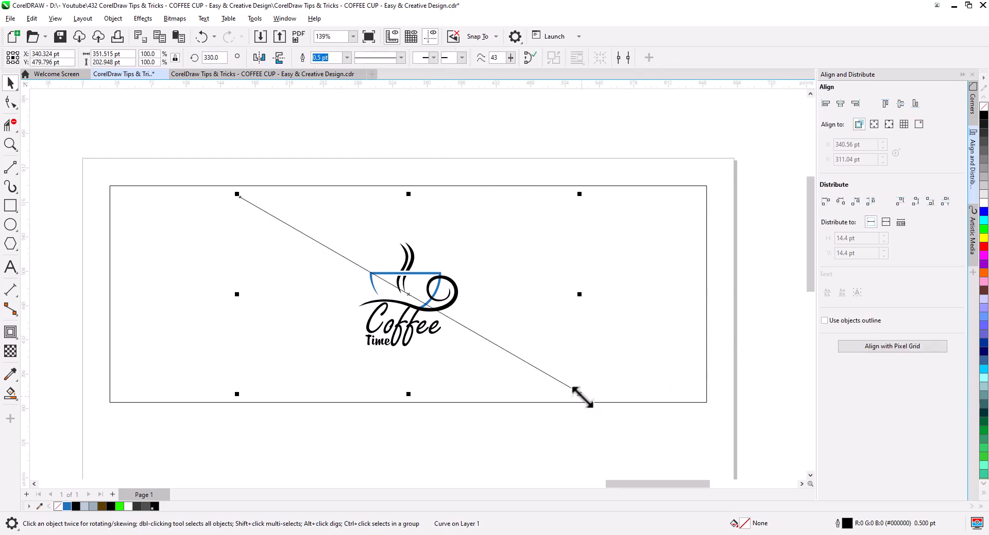
Step: Stretch the slanted line beyond the rectangle to about 354 × 429 pt and keep it centered on the rectangle
drag(581, 395, 554, 467)
click(637, 428)
shift+click(566, 384)
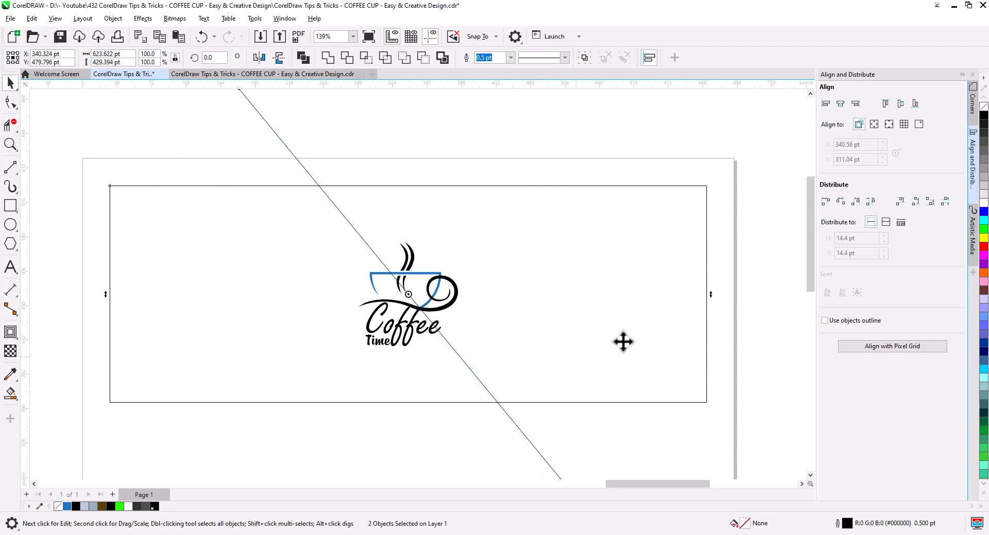
click(841, 102)
click(586, 150)
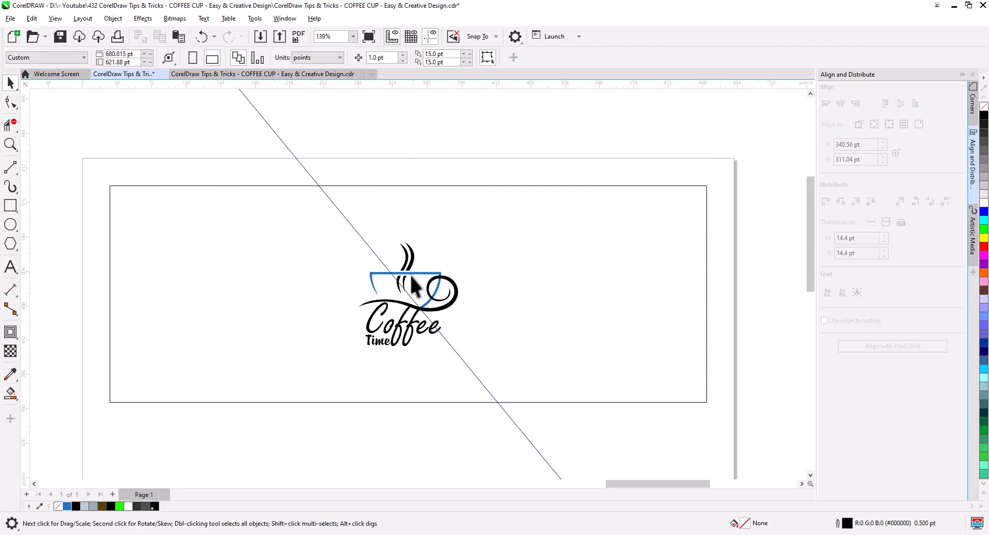
Step: Trim the rectangle with the slanted line and break the resulting curve apart into two separate panels
click(277, 137)
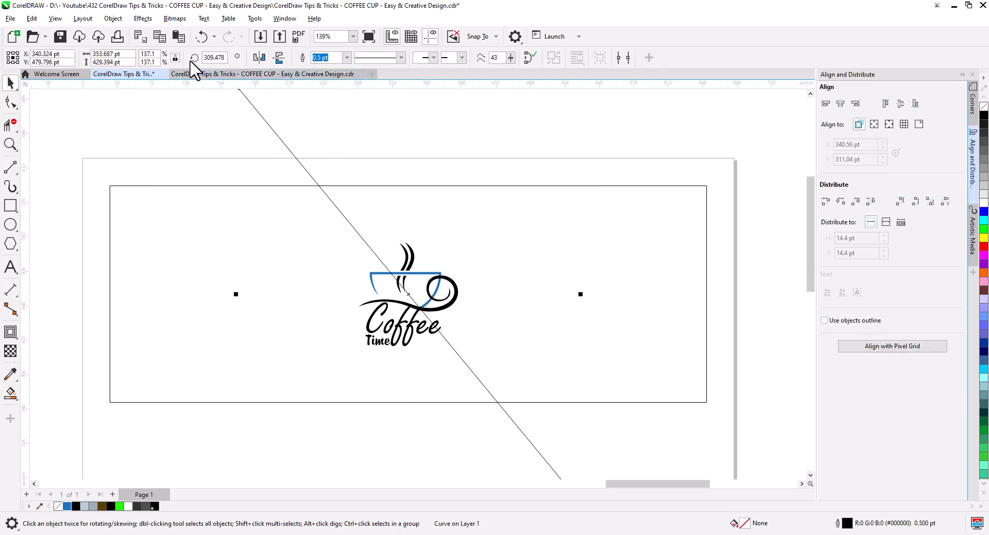
shift+click(520, 227)
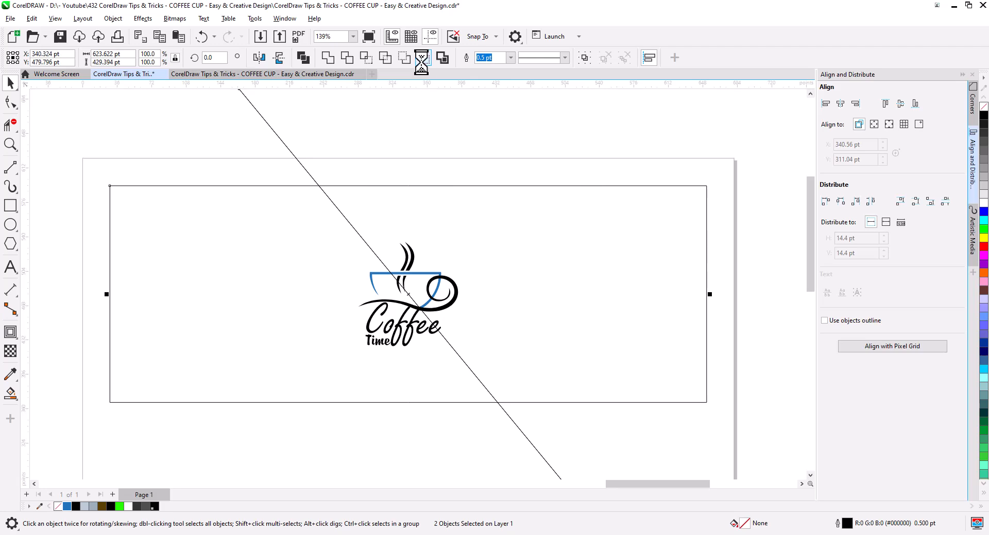
right_click(480, 219)
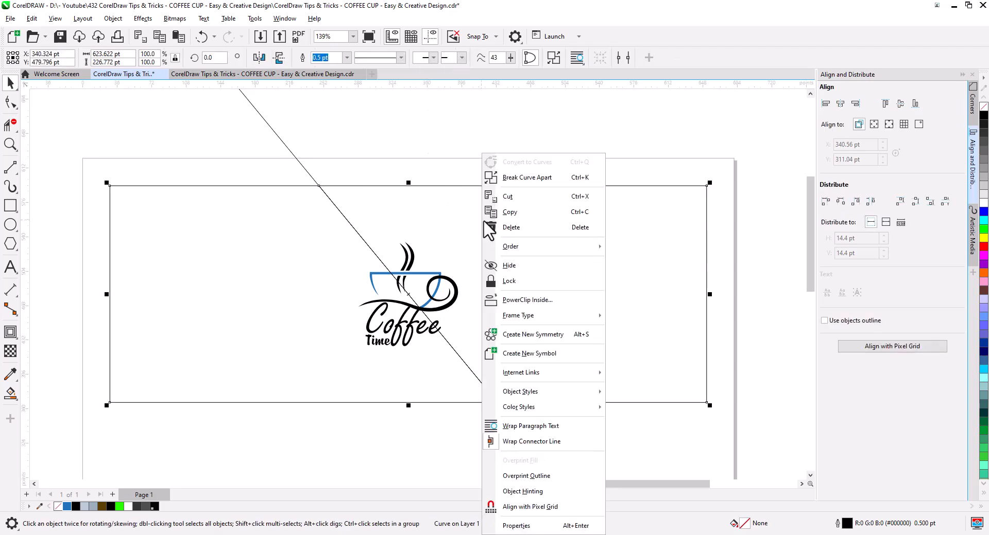
click(535, 181)
click(525, 172)
click(545, 225)
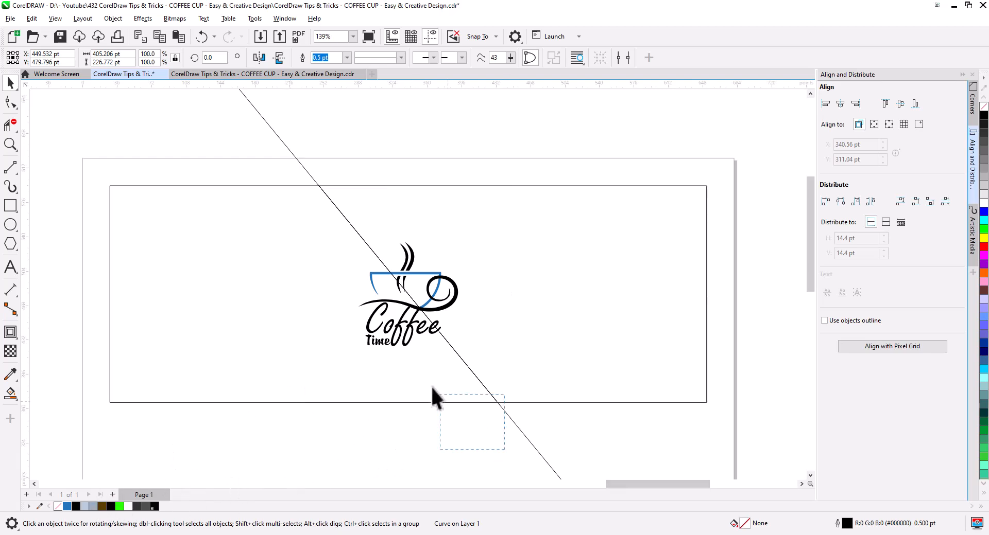
Step: Fill the whole logo group with red
drag(432, 389, 331, 227)
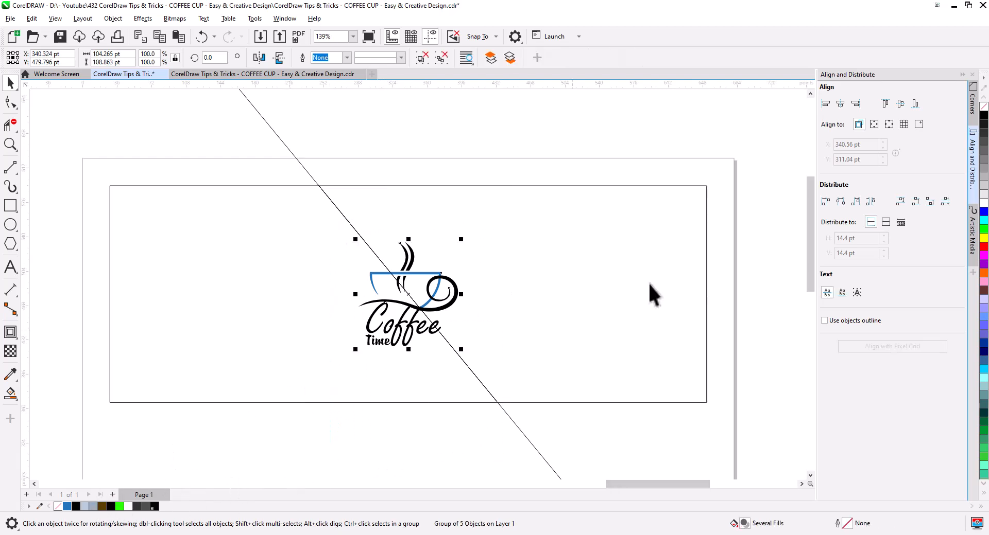
click(983, 247)
Step: Fill the panel to the right of the slanted line with black and the one to its left with blue
click(610, 320)
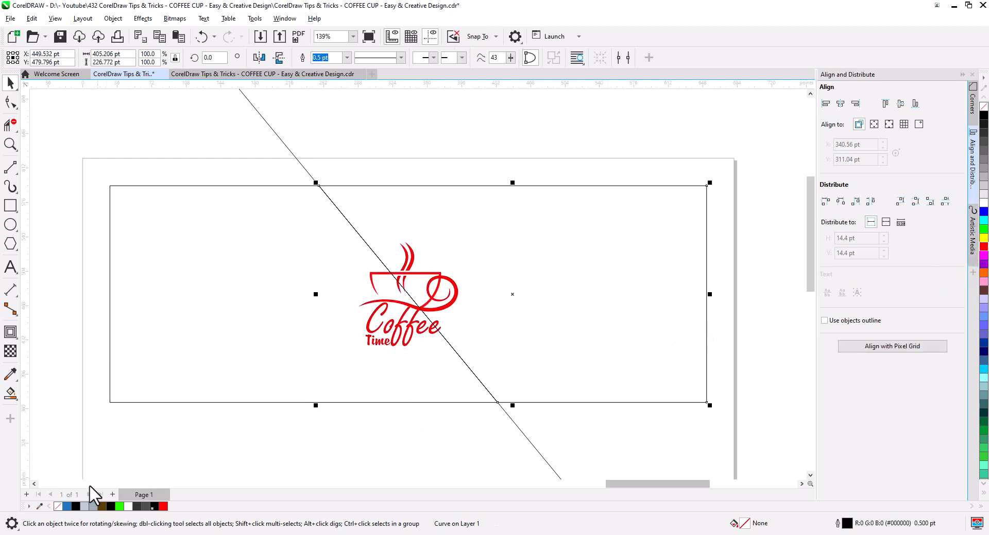
click(75, 507)
click(229, 390)
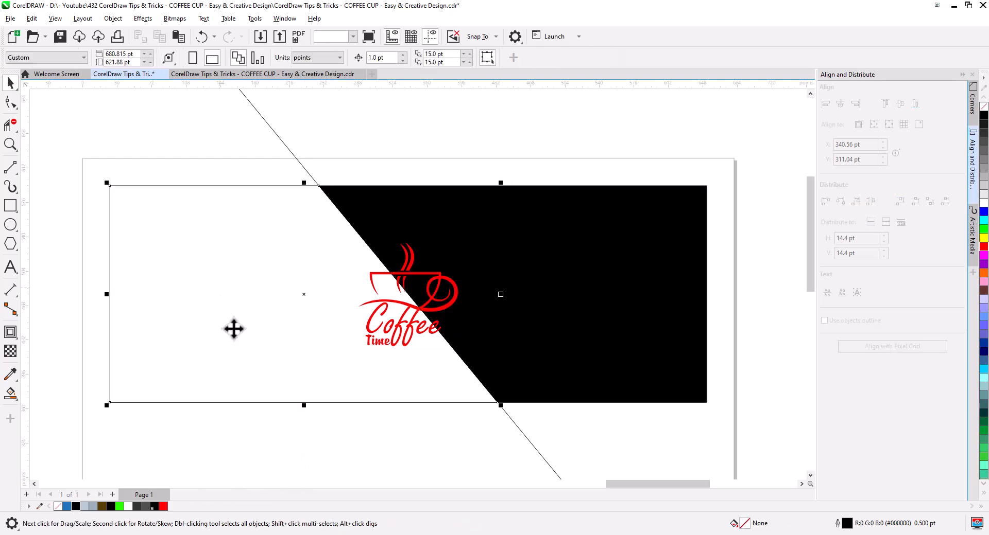
click(67, 507)
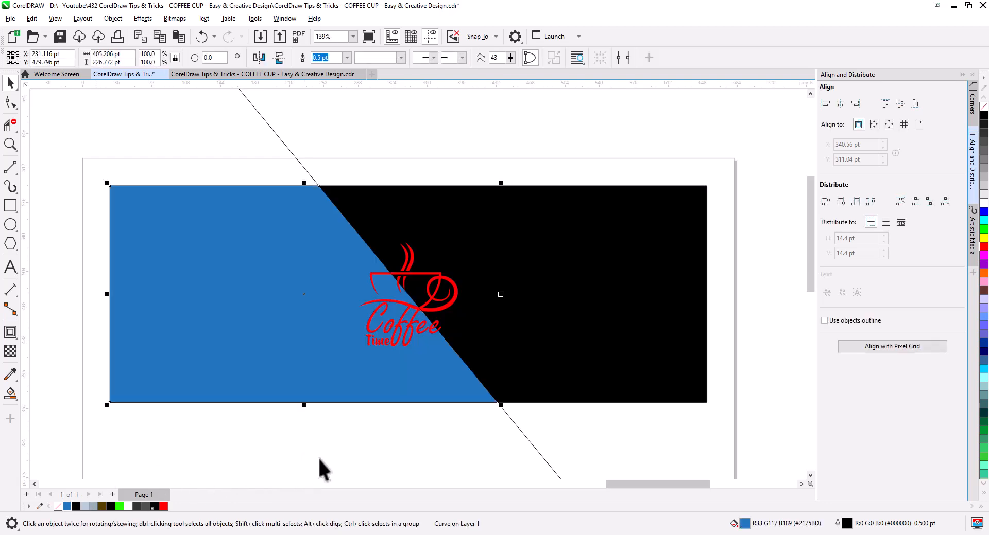
click(411, 425)
scroll(425, 329, up, 5)
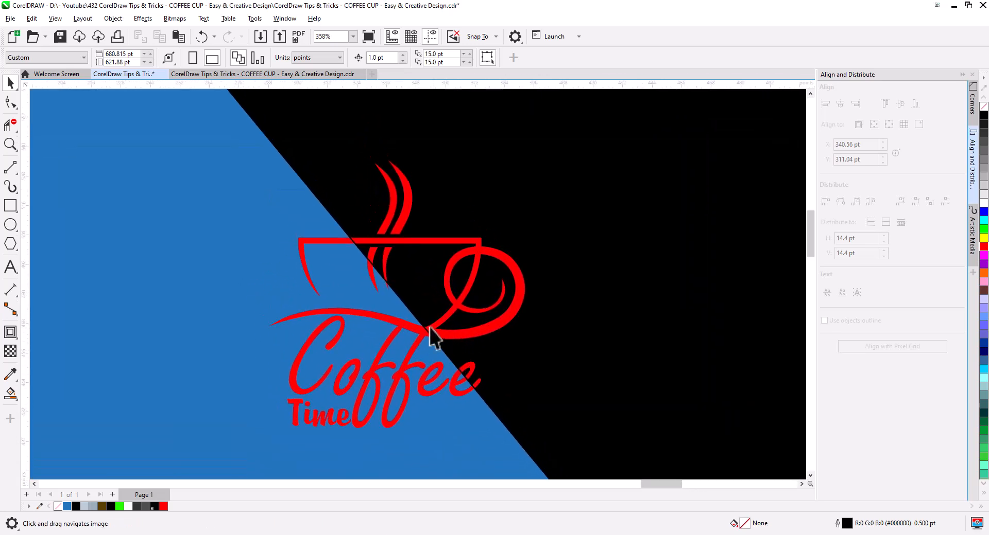
scroll(356, 247, down, 5)
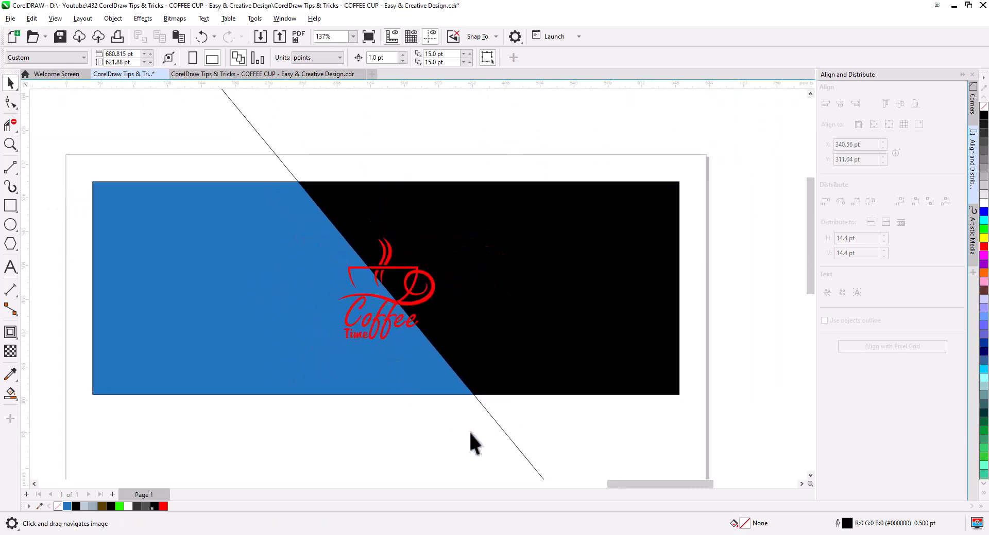
Step: Ungroup the red coffee cup logo into its separate objects
drag(314, 249, 314, 248)
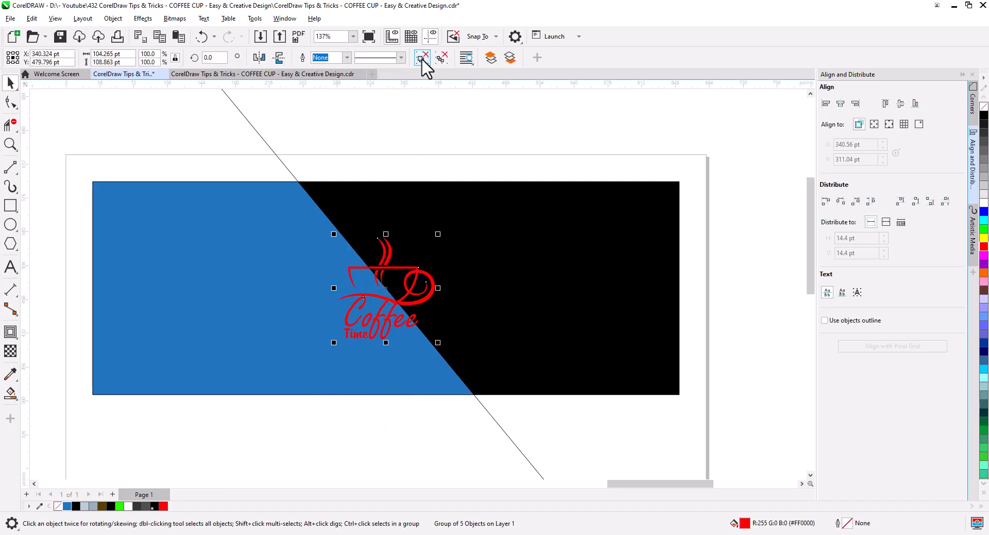
click(422, 58)
click(419, 136)
Step: Fill the steam and the swoosh with the cup handle with white and combine them into one curve
click(424, 291)
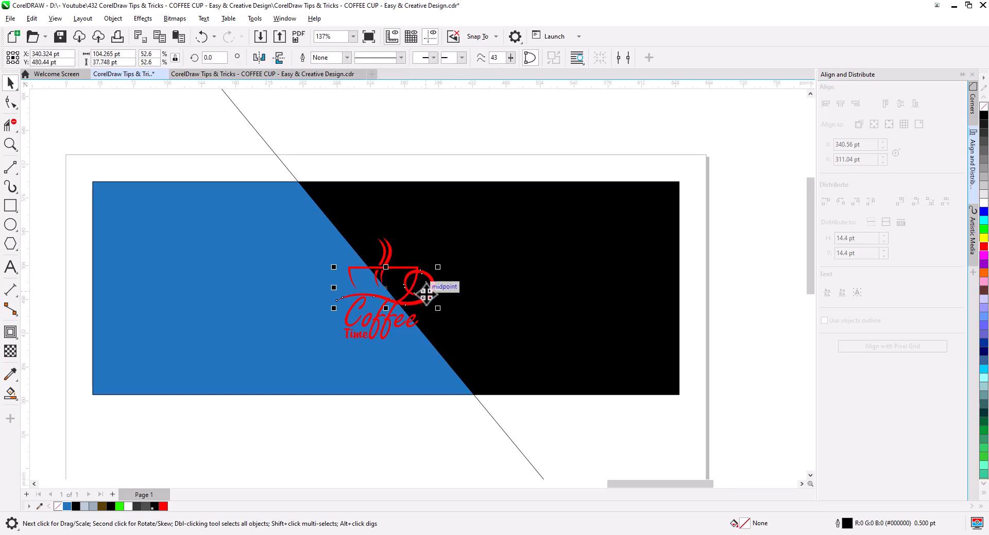
shift+click(390, 263)
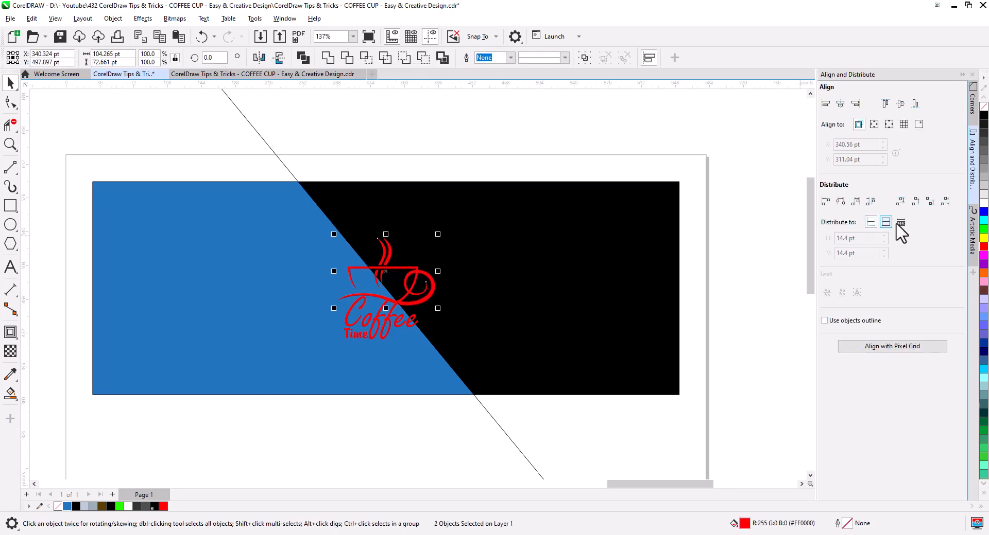
click(983, 202)
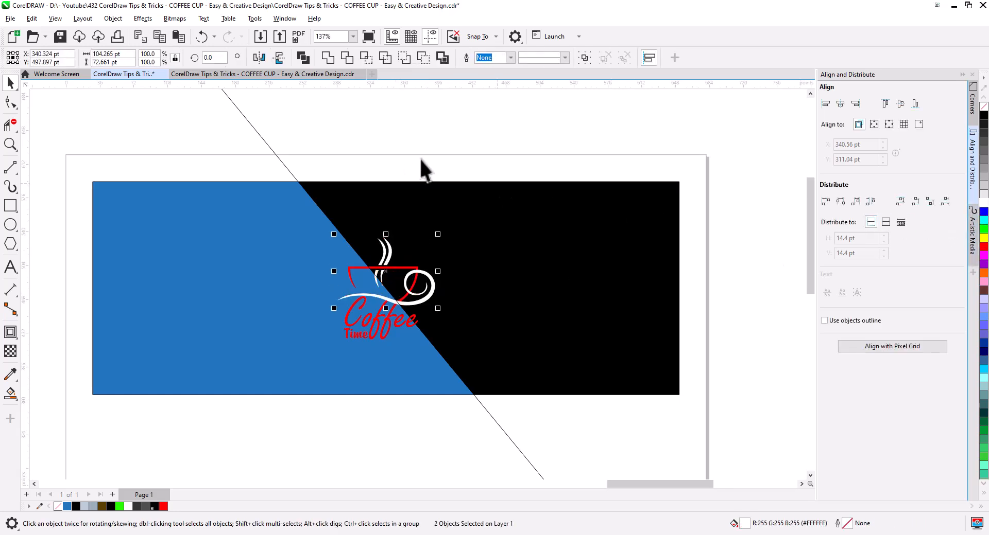
click(302, 54)
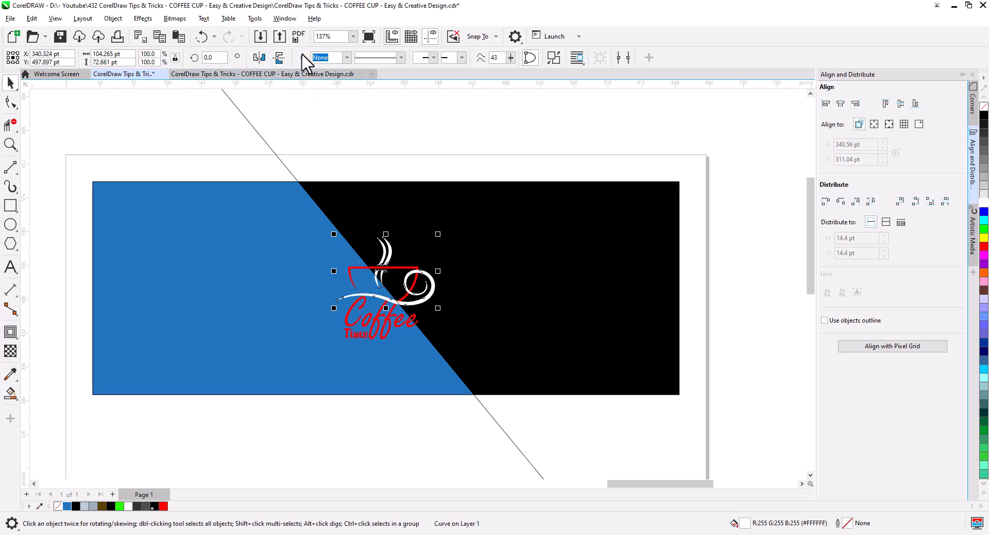
click(387, 127)
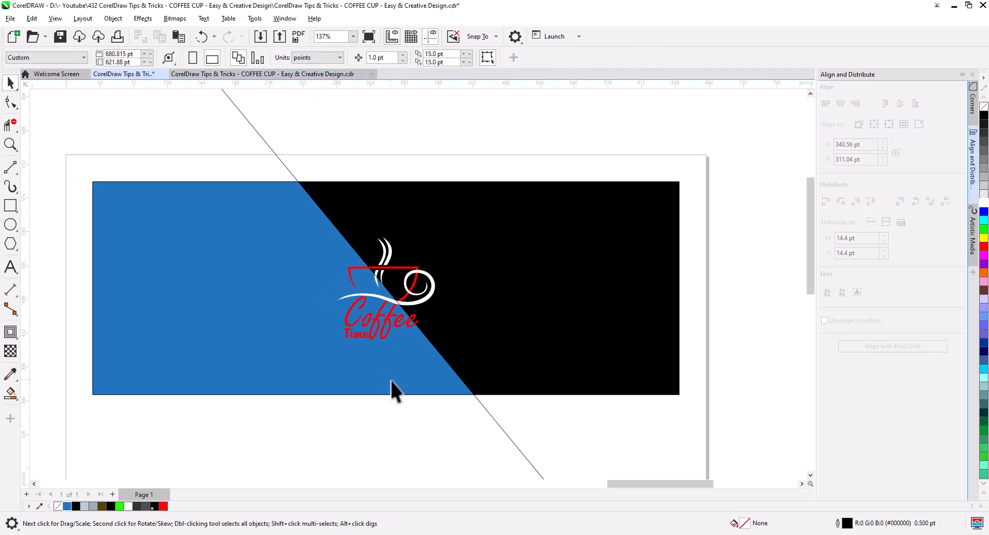
Step: Combine the red cup outline and the "Coffee Time" lettering into one curve, leaving out the white shapes
drag(477, 433, 309, 227)
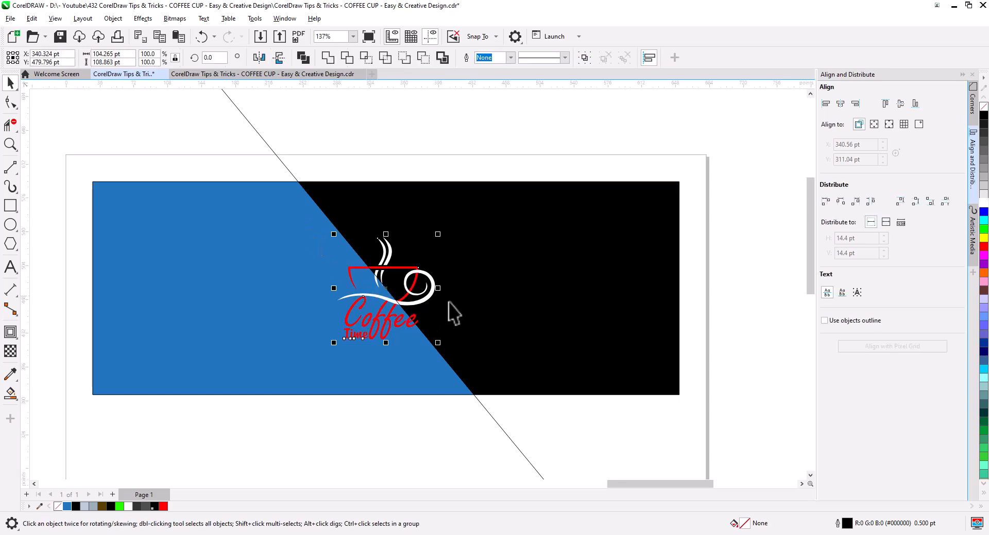
shift+click(432, 292)
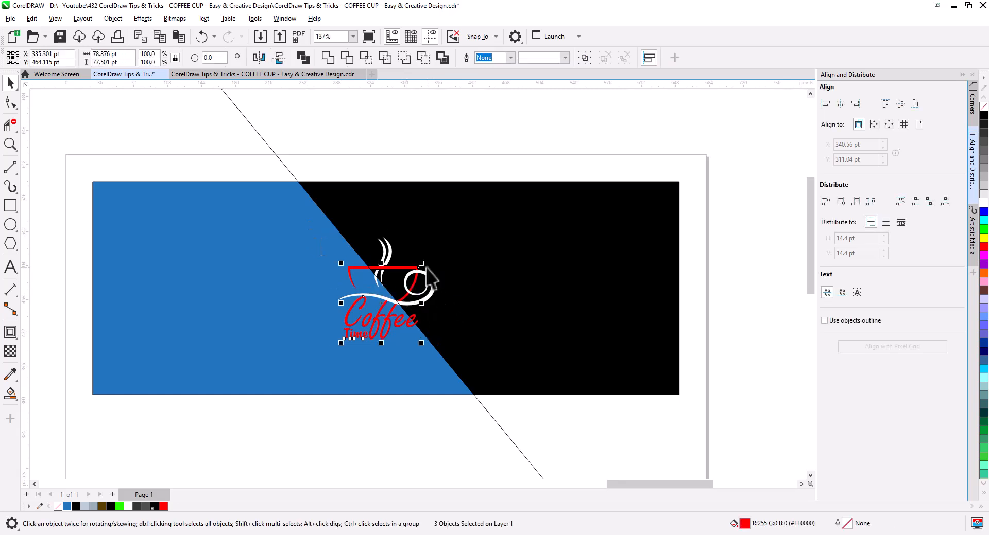
click(304, 58)
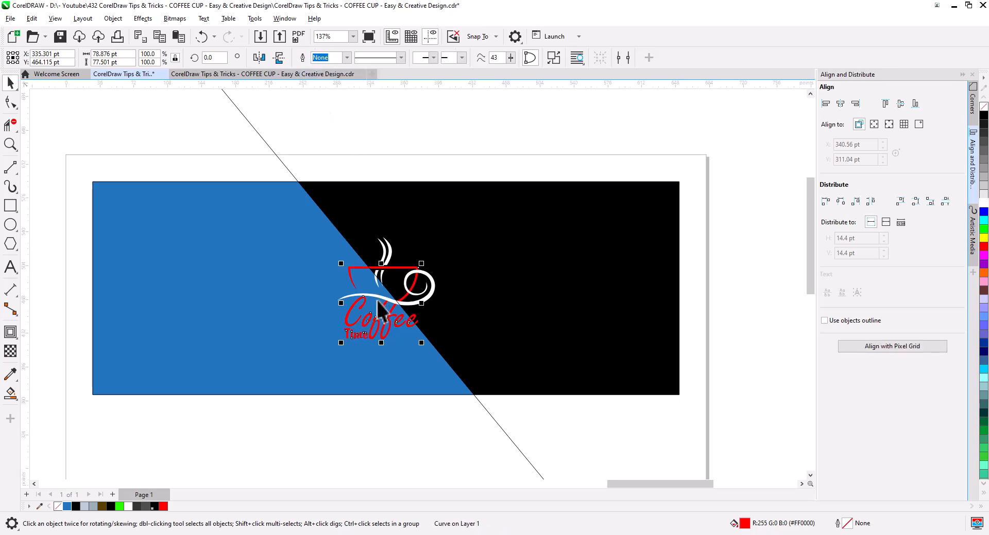
key(Escape)
Step: Cut the combined red cup and lettering curve with the slanted line so that the line itself is removed
click(379, 328)
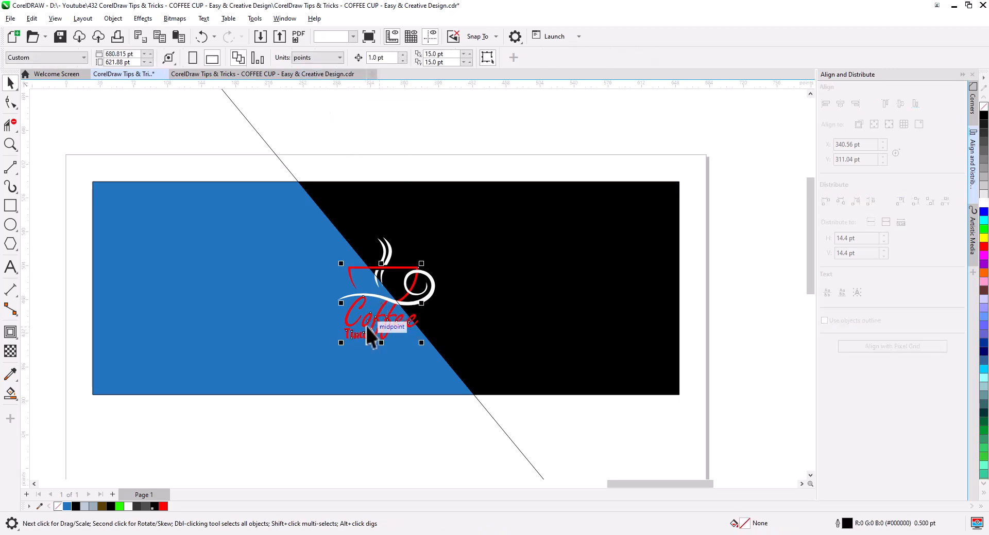
click(266, 143)
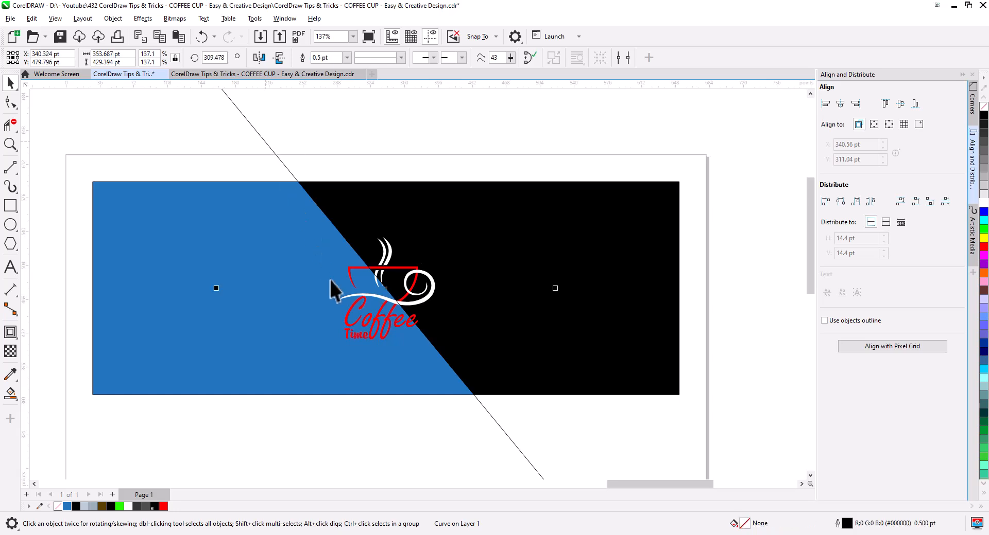
shift+click(373, 340)
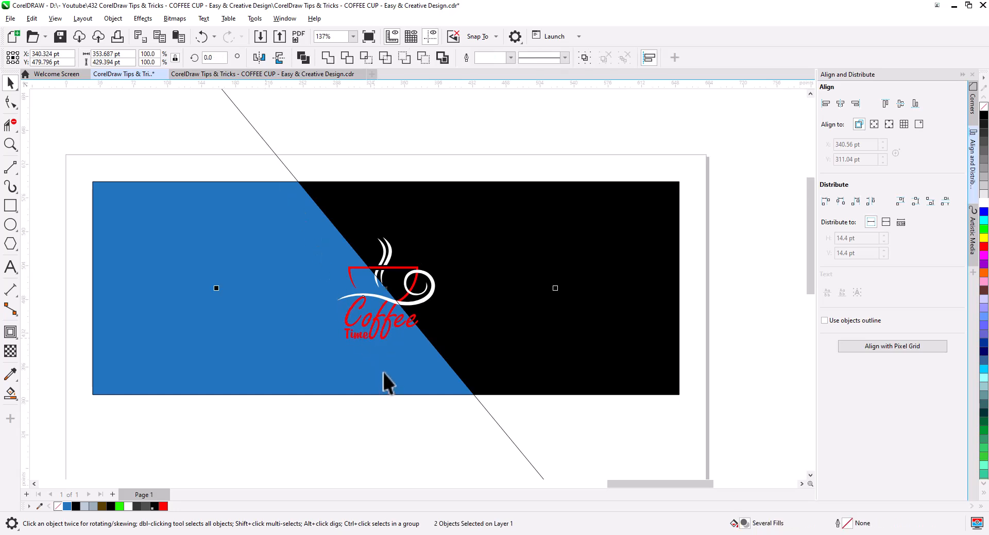
click(423, 56)
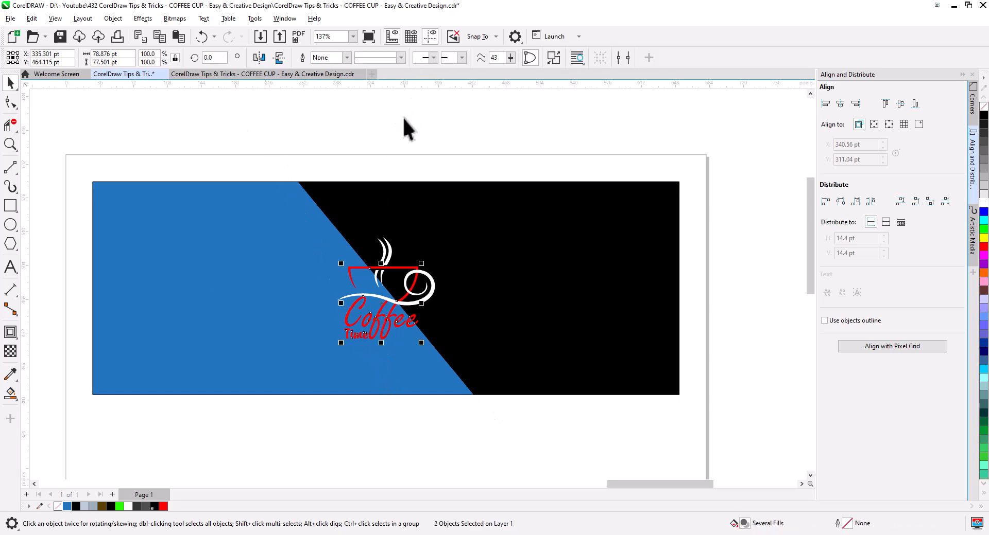
click(402, 118)
Step: Break the cut red cup and lettering curve apart into separate pieces
scroll(390, 322, up, 3)
click(391, 340)
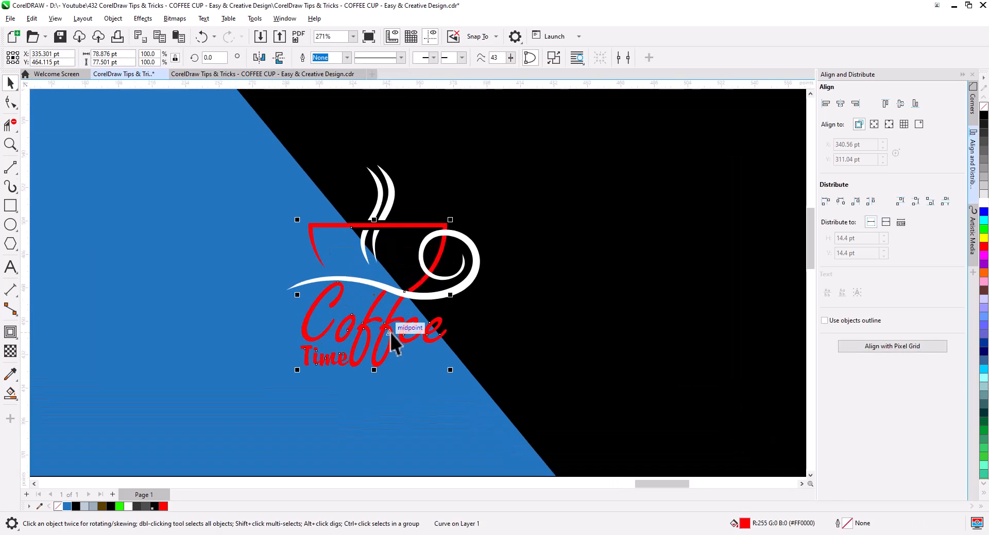
right_click(392, 338)
click(441, 179)
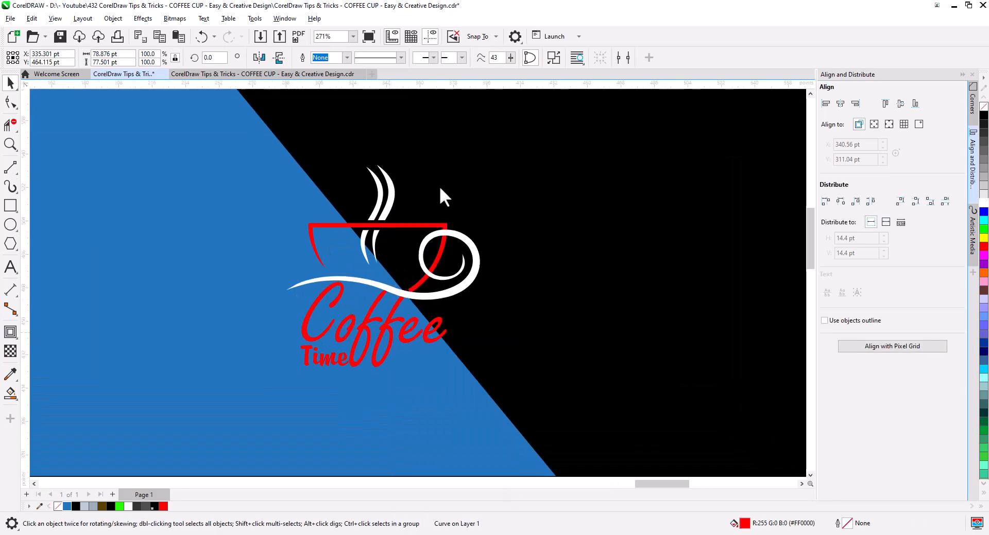
scroll(403, 363, down, 3)
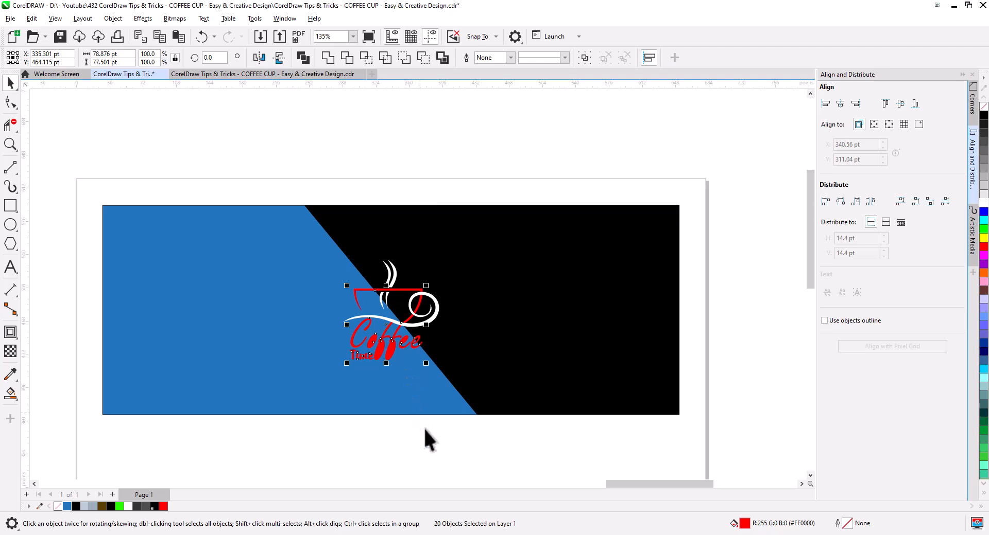
click(426, 436)
Step: Combine the red cup and letter pieces lying over the black panel and fill them with the left panel's blue
scroll(501, 289, up, 6)
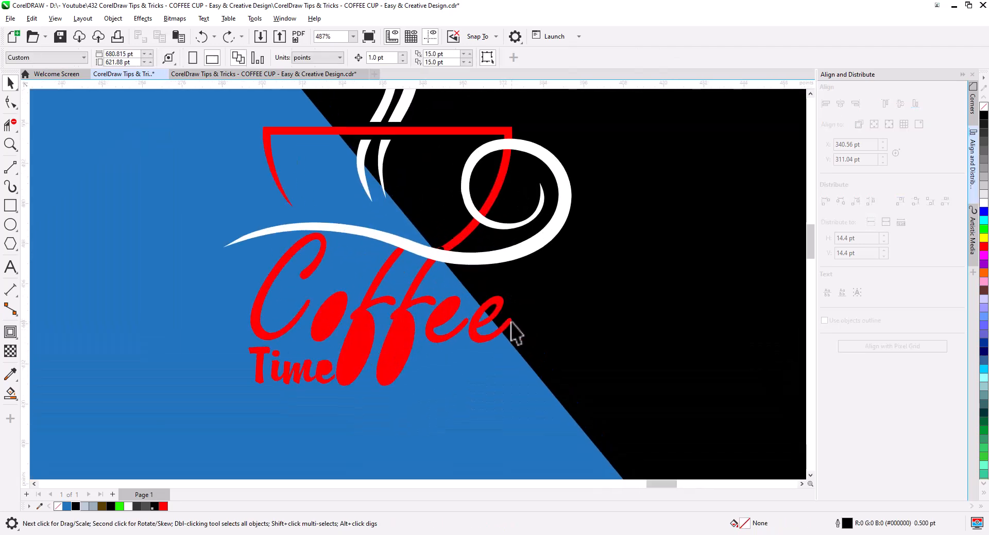
click(512, 328)
shift+click(502, 315)
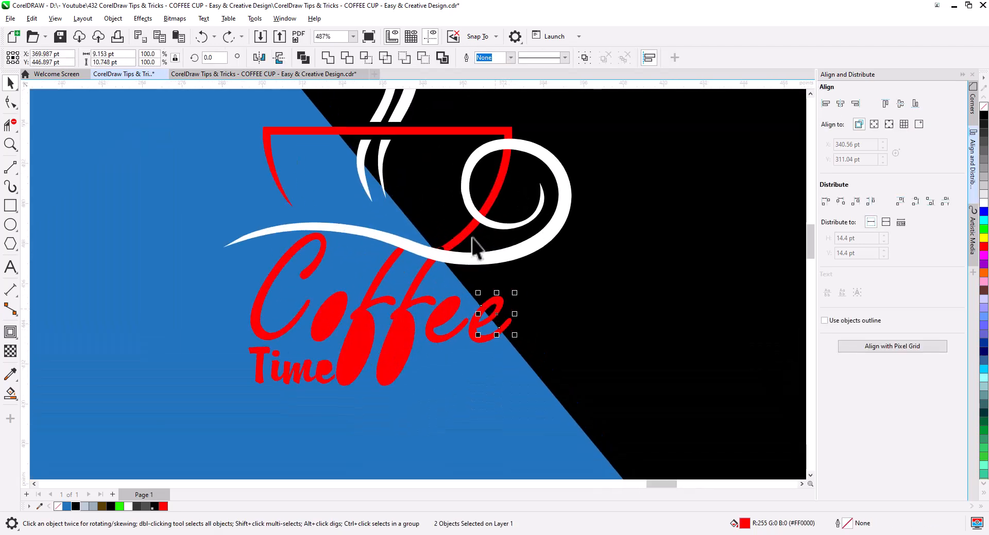
shift+click(468, 229)
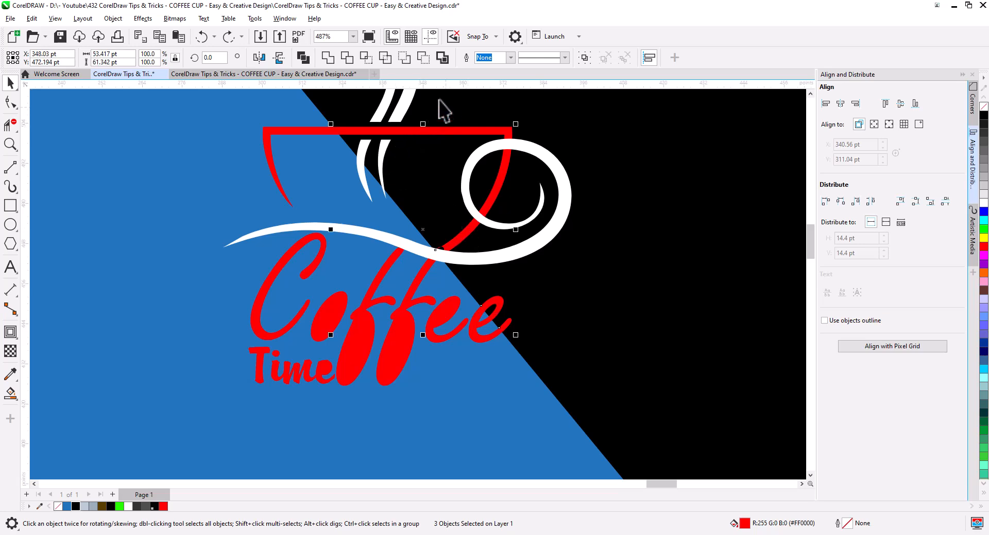
click(303, 54)
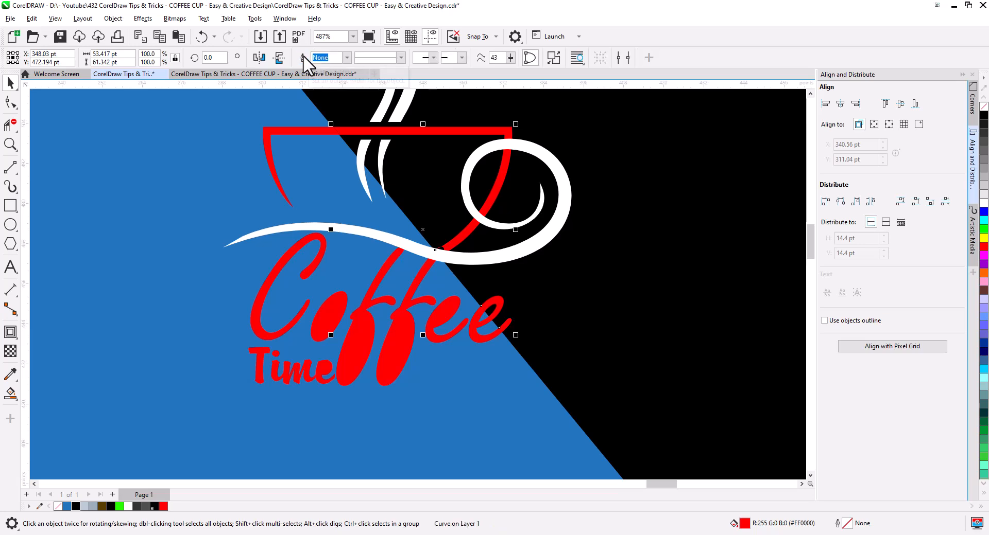
click(67, 506)
Step: Combine the remaining red cup and lettering pieces over the blue panel and fill them with black
scroll(340, 355, down, 5)
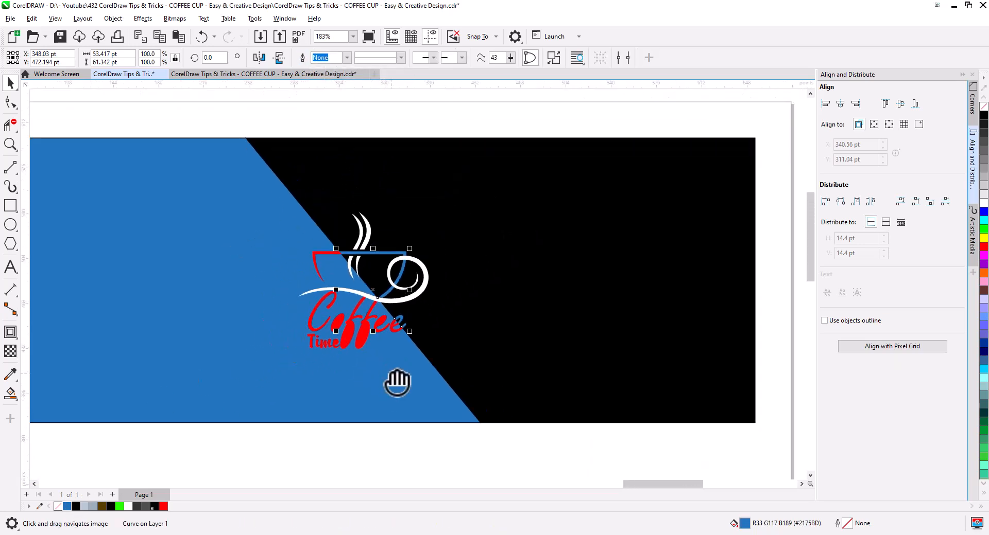
drag(444, 401, 379, 338)
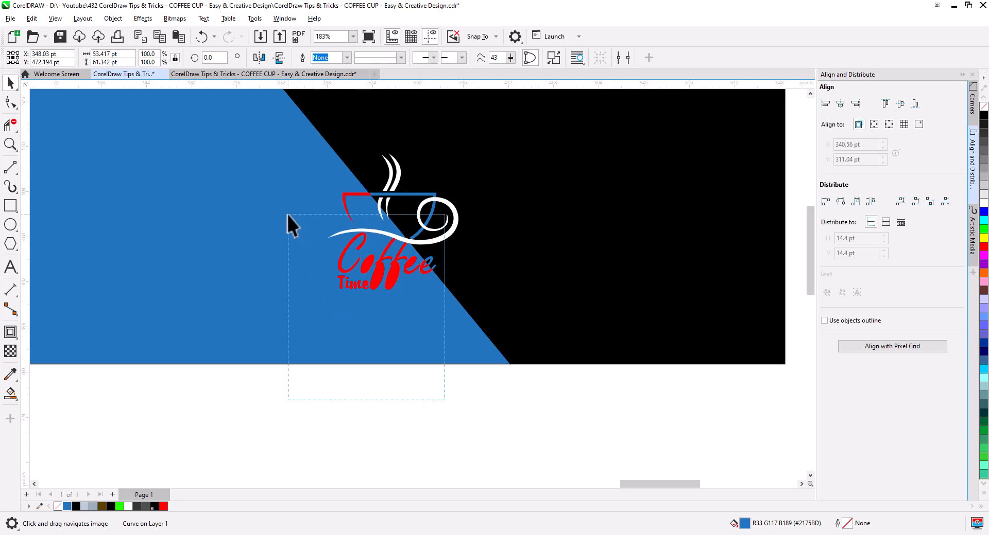
drag(288, 215, 289, 216)
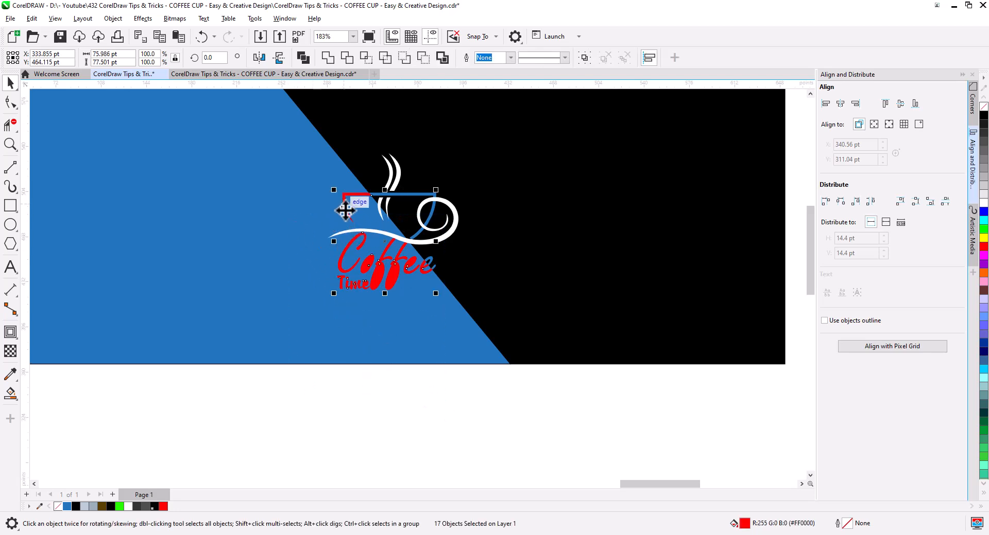
click(303, 57)
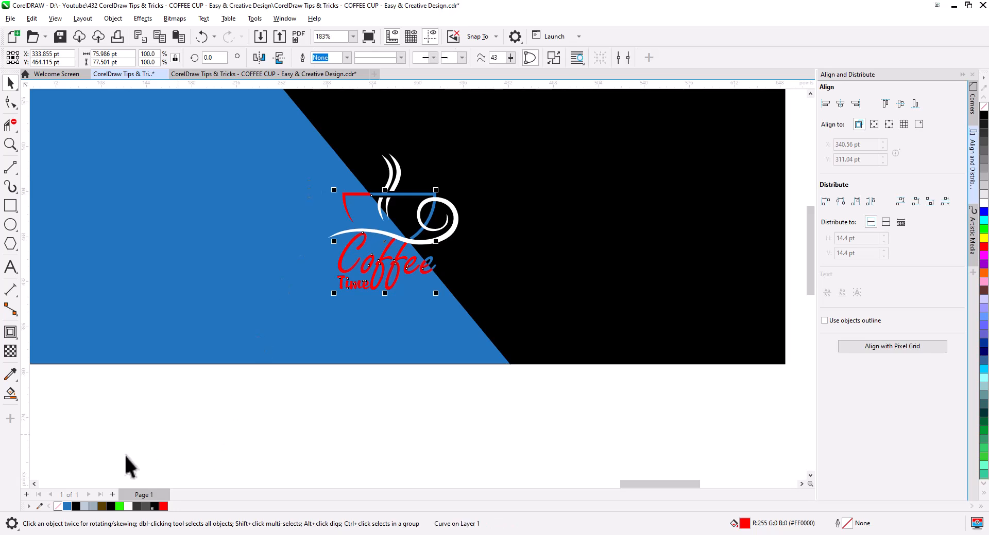
click(76, 507)
click(368, 416)
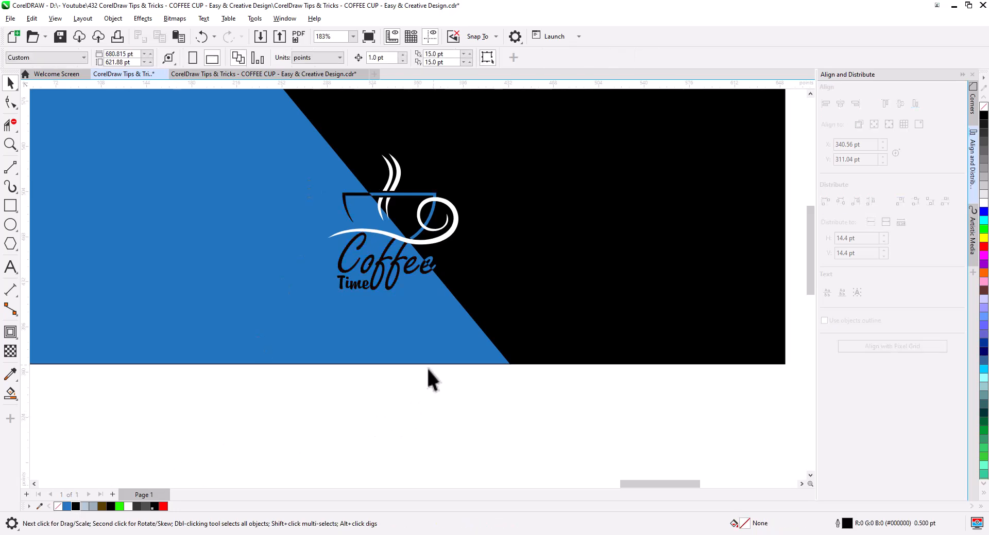
Step: Paste the white "drink - enjoy - relax" tagline and move it just below the "Coffee Time" lettering
key(h)
drag(461, 343, 546, 408)
key(ctrl+v)
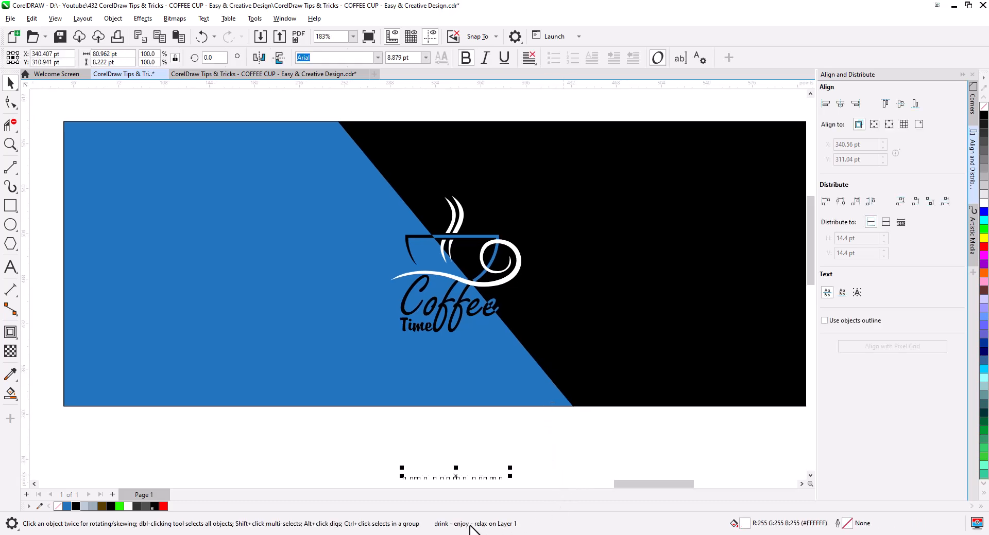
drag(458, 478, 459, 348)
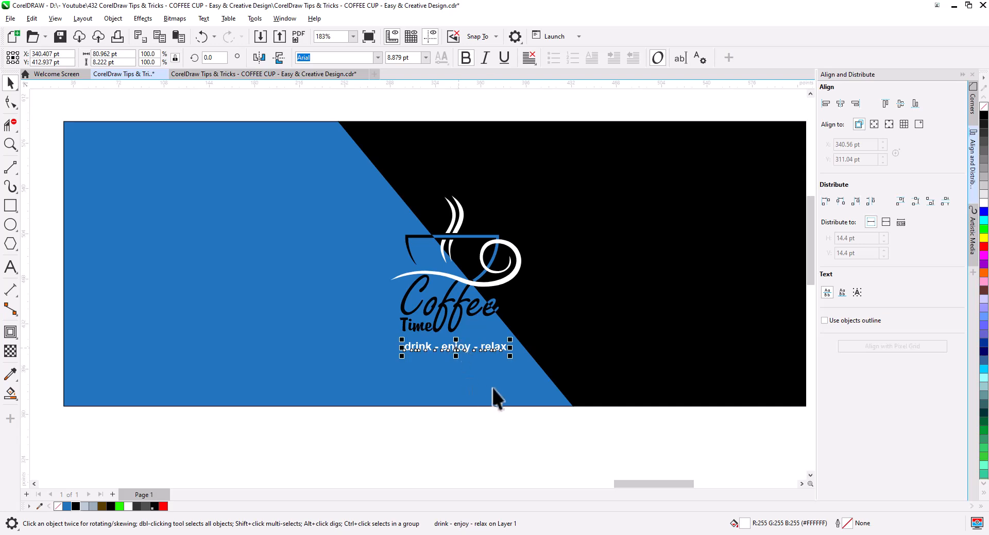
Step: Group the blue and black panels and center the "drink - enjoy - relax" tagline horizontally on them
shift+click(541, 394)
right_click(600, 354)
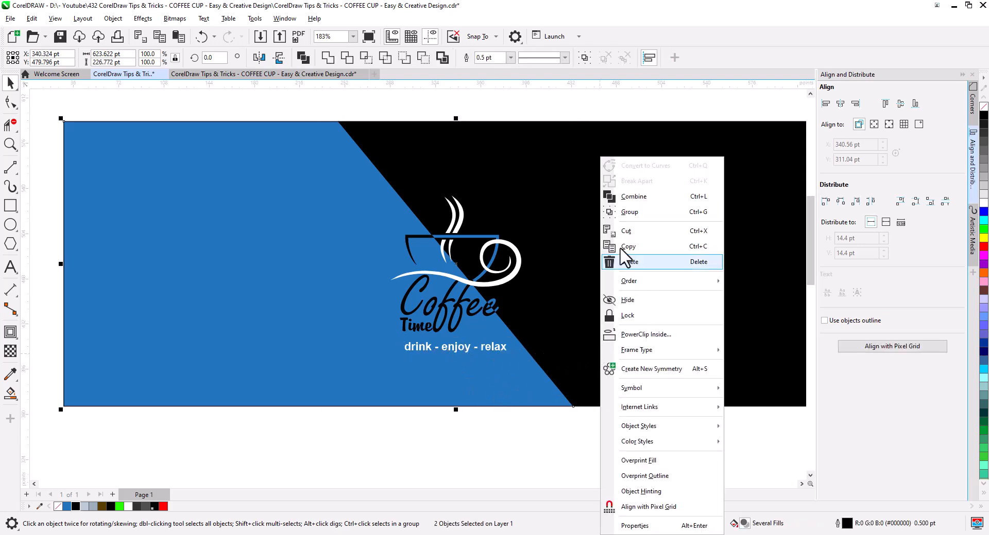
click(634, 223)
shift+click(487, 348)
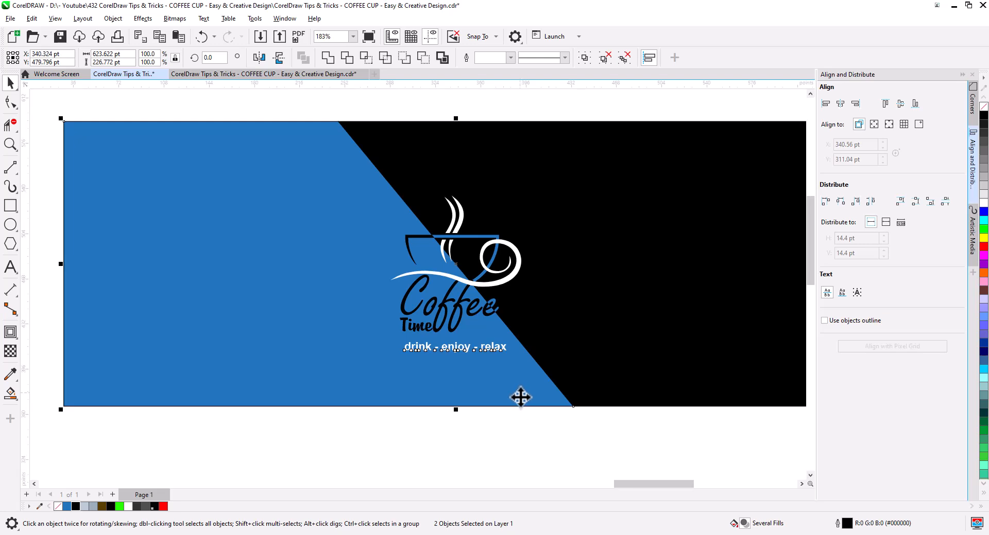
click(490, 348)
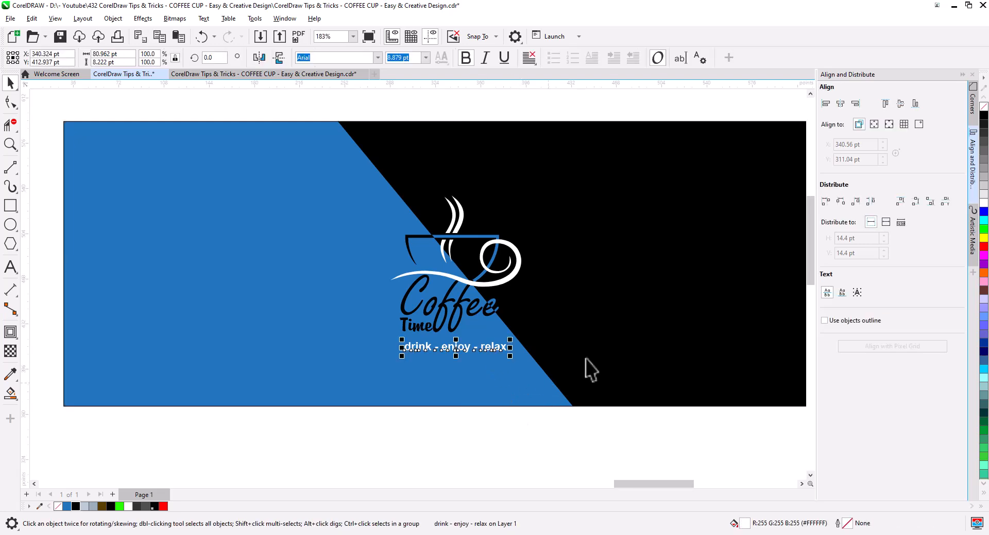
Step: Fill the "drink - enjoy - relax" tagline below the lettering with black
click(75, 506)
click(497, 436)
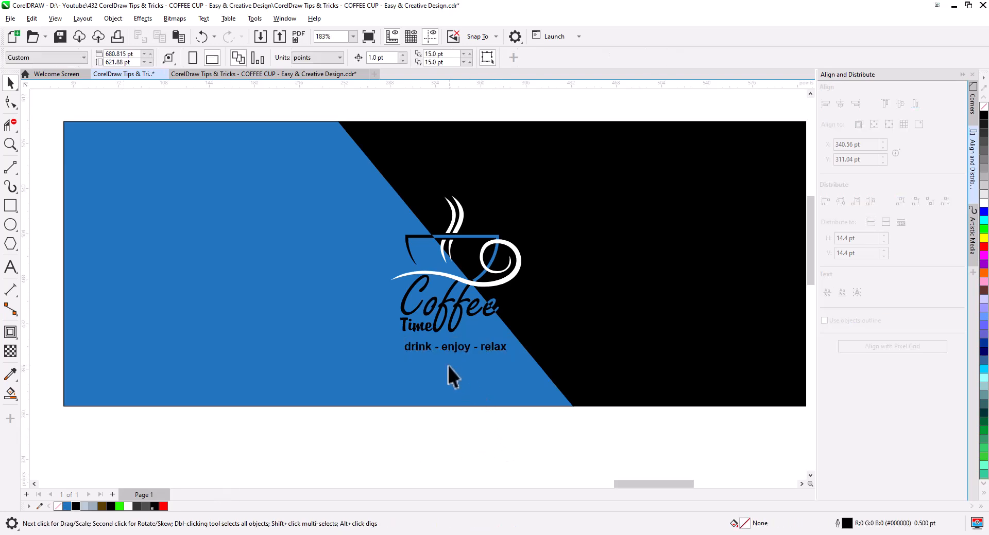
Step: Center the curved cup template horizontally on the blue and black panel group
scroll(447, 364, down, 2)
scroll(544, 394, down, 3)
drag(548, 410, 510, 289)
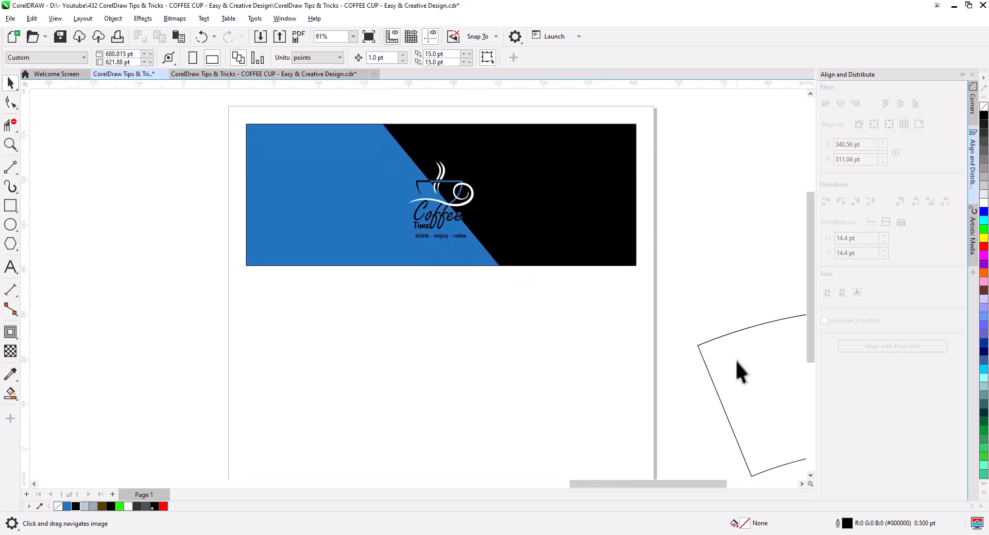
click(734, 360)
shift+click(553, 223)
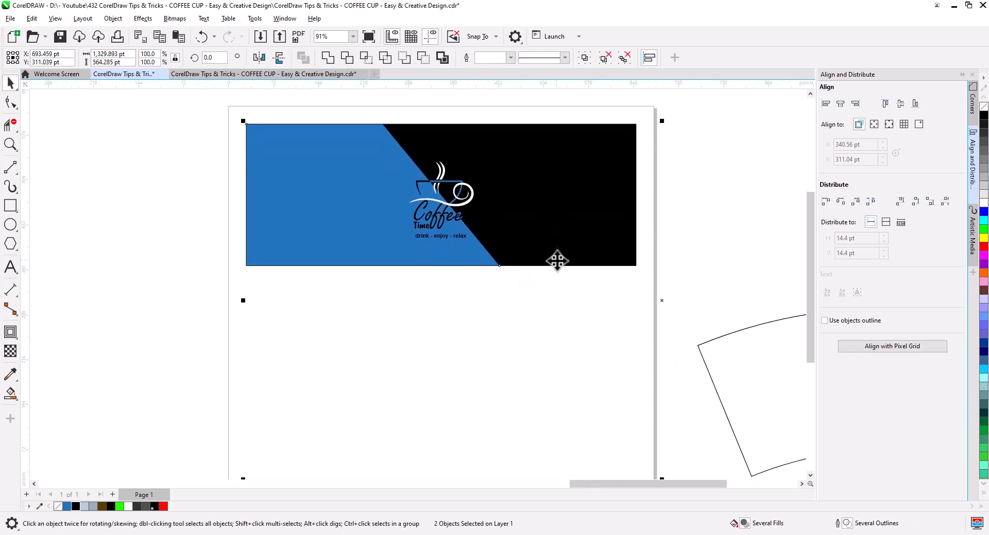
key(c)
click(673, 333)
Step: Place a copy of the complete panel, logo and tagline design directly below the original, over the curved cup template
drag(669, 303, 209, 89)
drag(474, 301, 490, 242)
drag(546, 154, 534, 335)
click(569, 360)
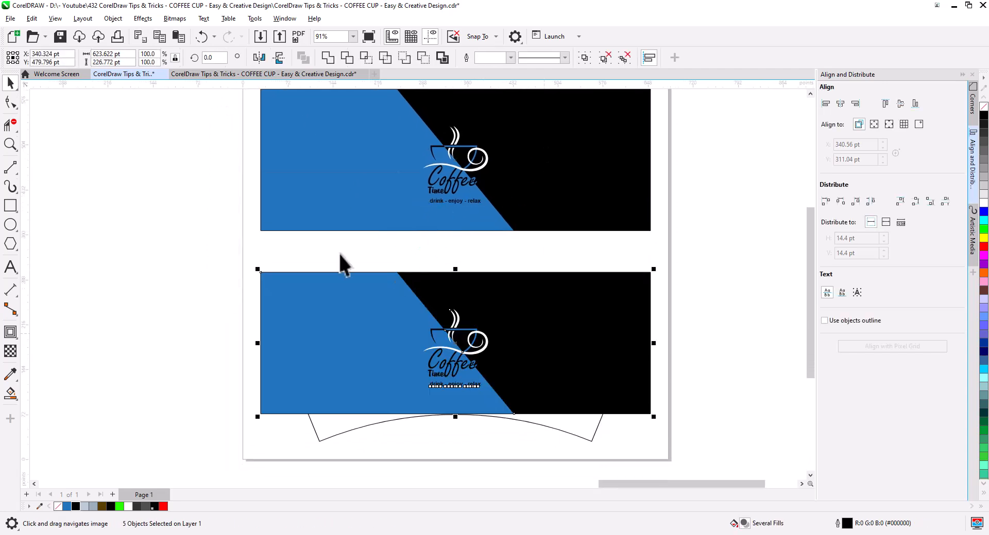
Step: Convert the copied design to a 300 dpi RGB Color (24-bit) bitmap with anti-aliasing and a transparent background
click(174, 19)
click(194, 36)
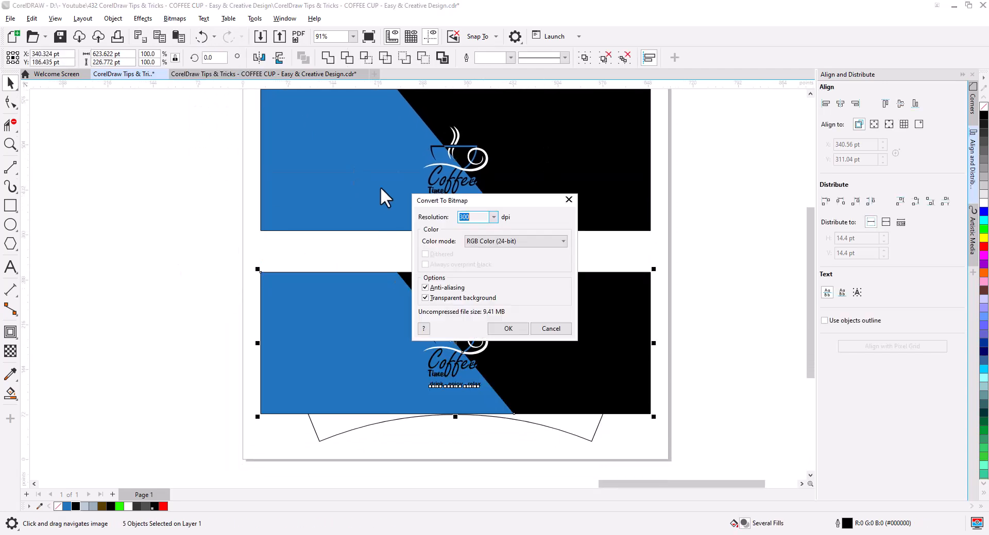
click(502, 329)
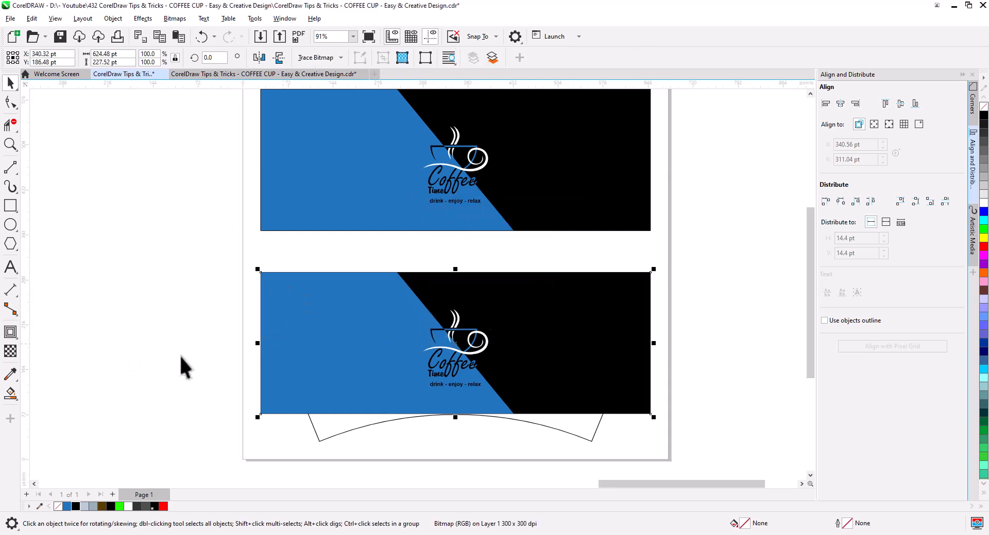
Step: Apply an envelope to the bitmap, reduced to its four corner nodes with straight sides
click(8, 334)
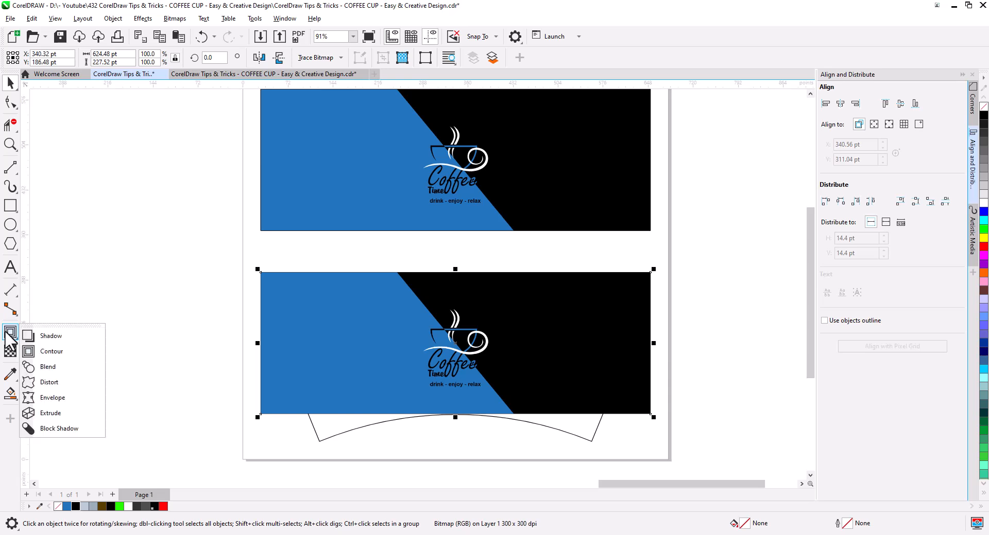
click(70, 400)
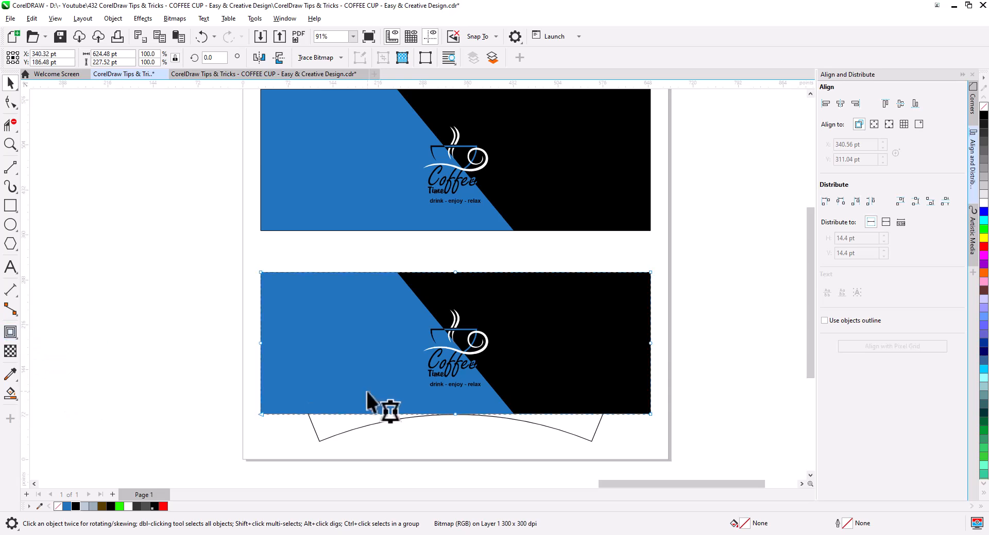
drag(225, 325, 674, 363)
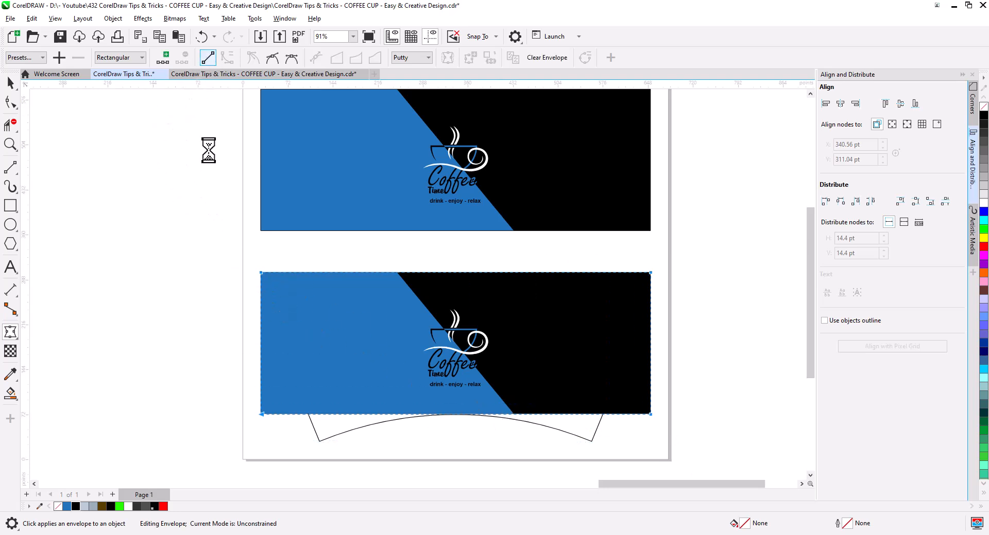
Step: Move the bitmap's four envelope corner nodes onto the matching corners of the curved cup template
drag(260, 413, 320, 442)
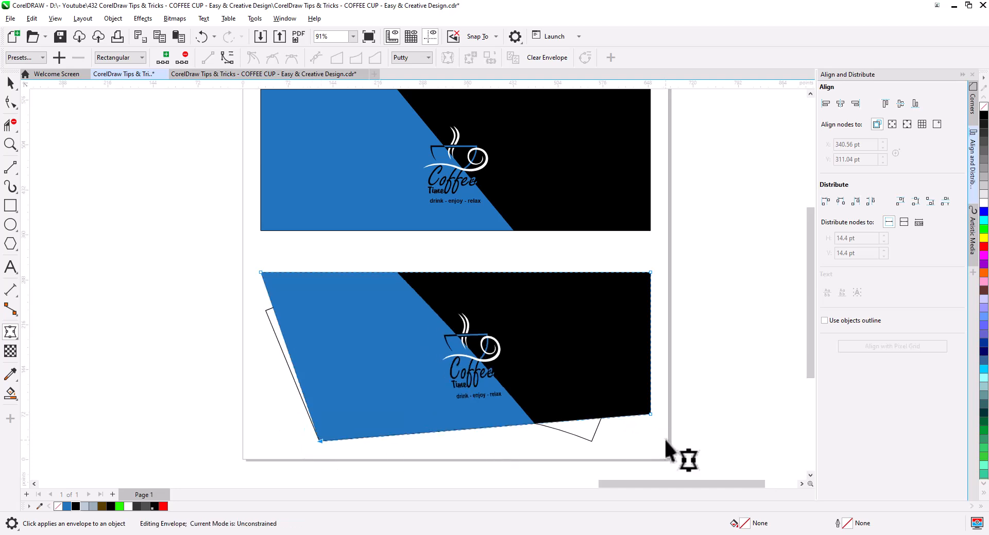
drag(650, 414, 591, 441)
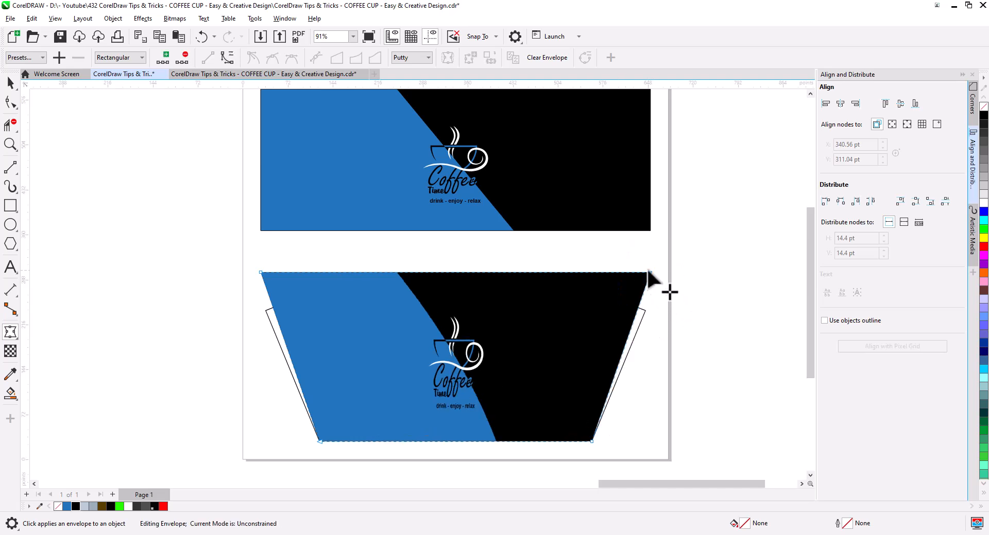
drag(647, 272, 645, 311)
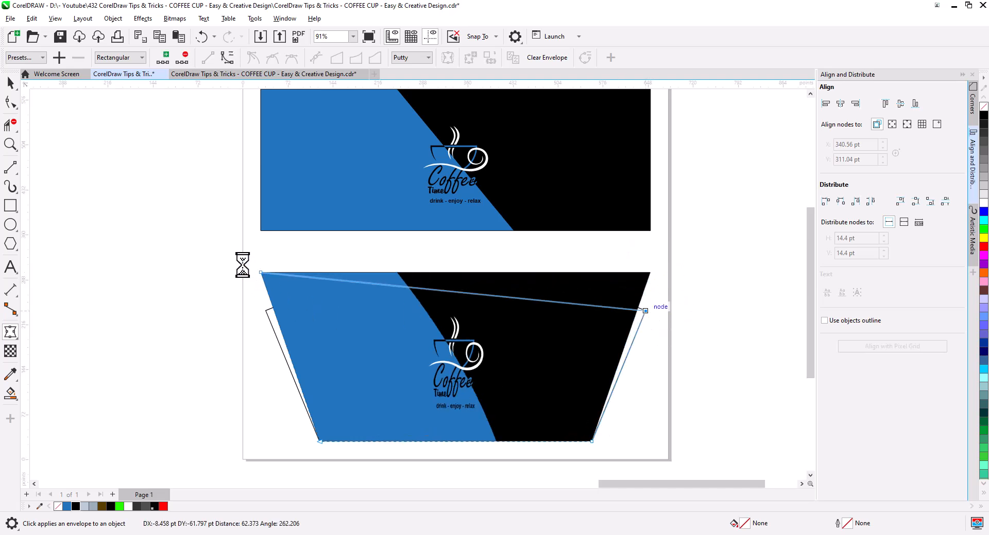
drag(259, 272, 266, 311)
Step: Convert the envelope's sides to curves and bend its upper and lower edges to follow the cup template's arcs
drag(562, 404, 686, 461)
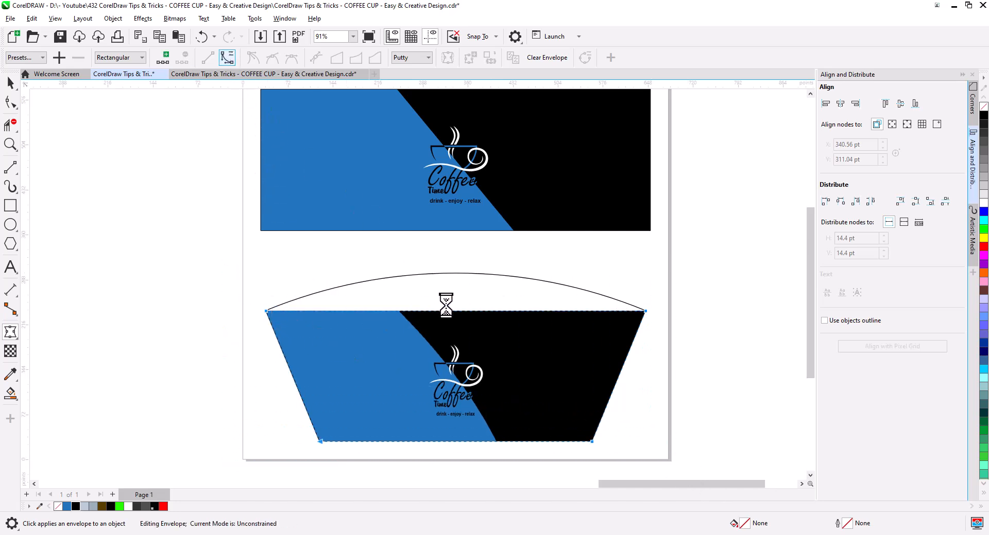
drag(453, 311, 454, 273)
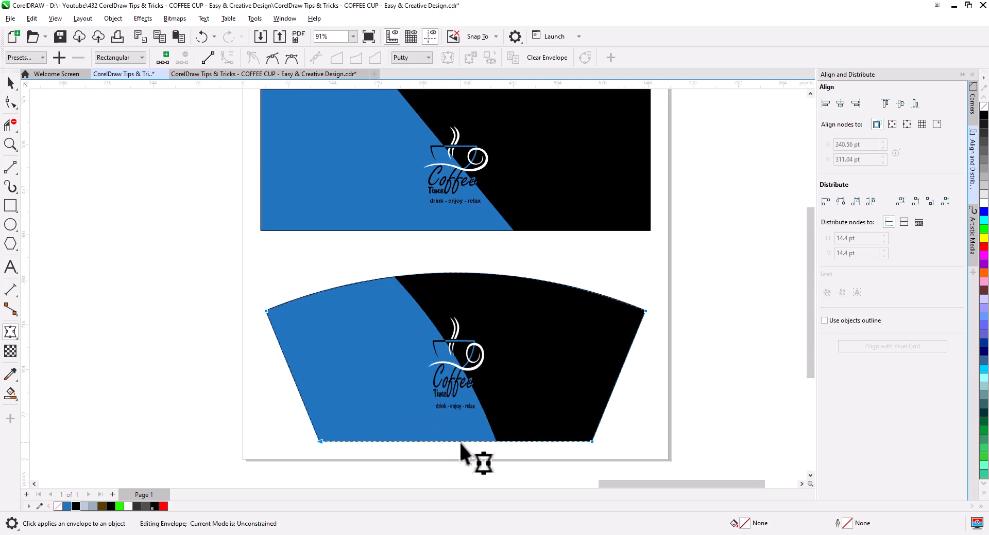
drag(458, 442, 459, 414)
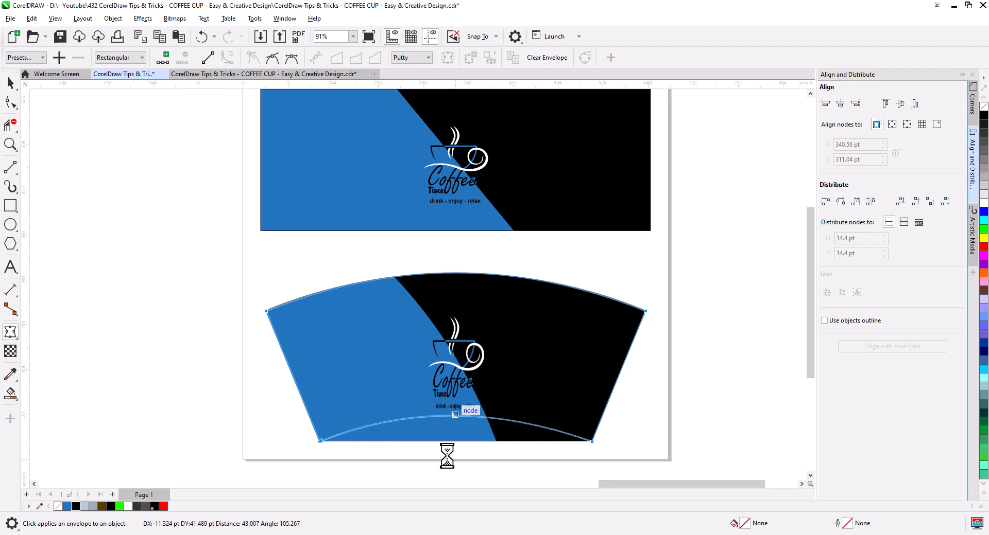